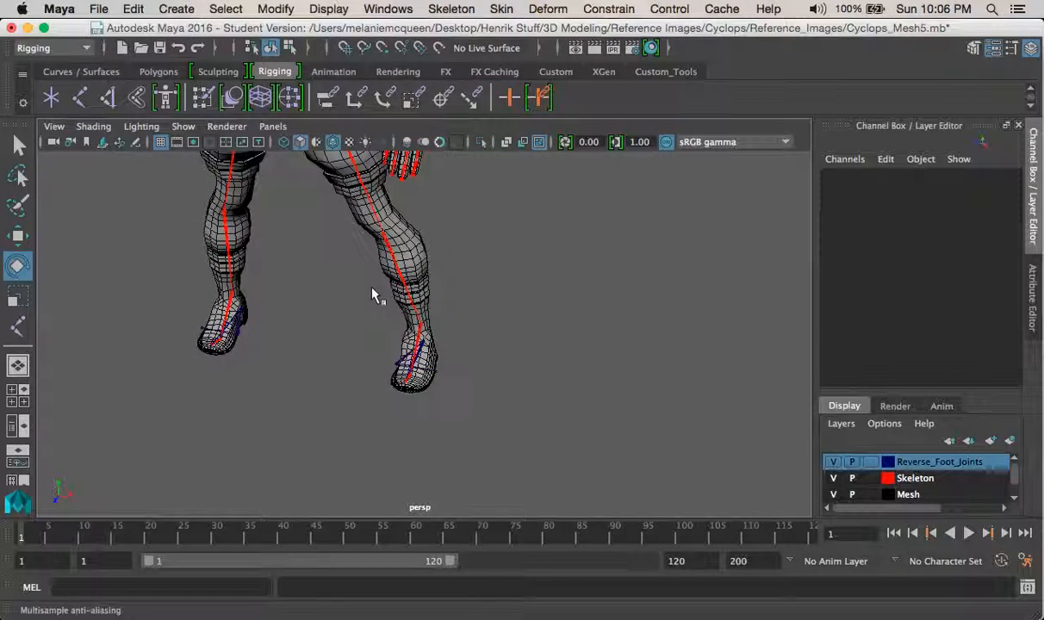
Move the NURBS circle along X to about 0.634 toward the left foot and scale it uniformly to about 0.696
key(space)
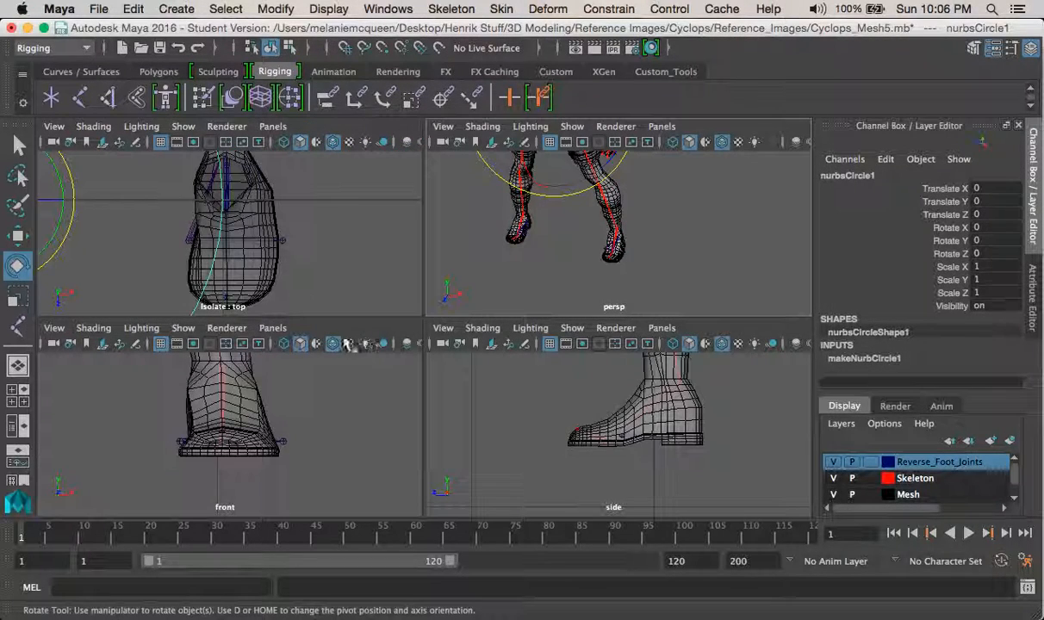
alt+middle_drag(268, 234, 423, 247)
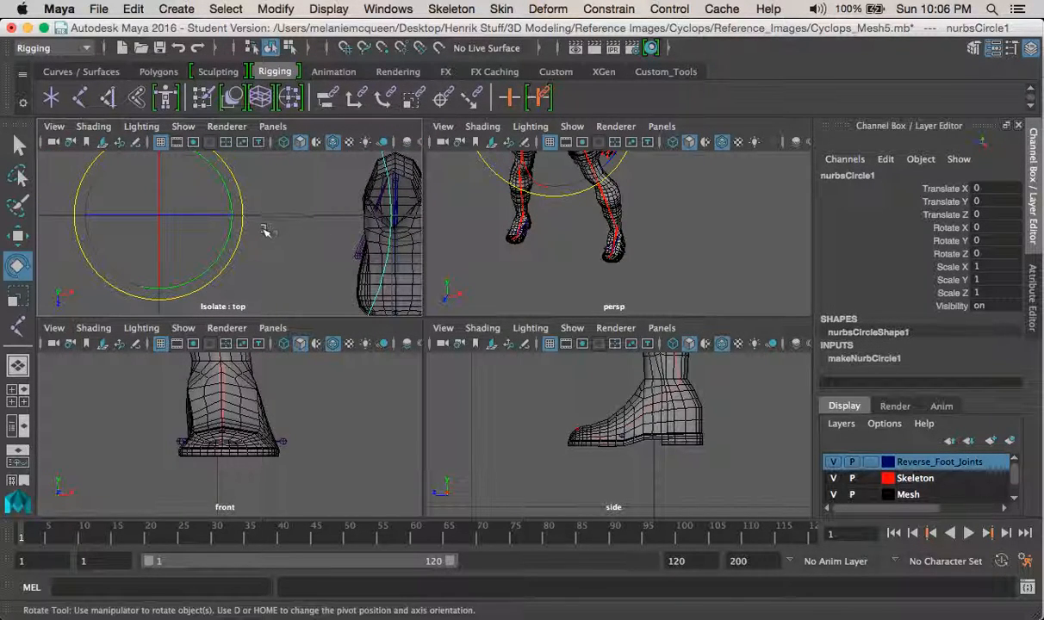
key(w)
drag(237, 217, 383, 218)
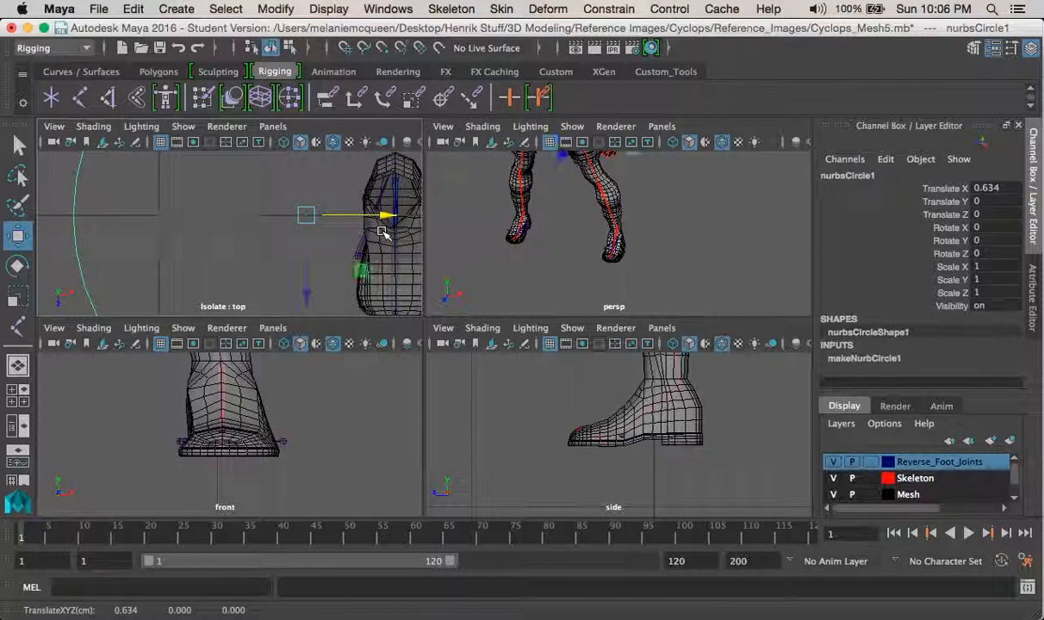
key(r)
drag(305, 216, 178, 182)
Lower the circle to about -2.635 in Y at sole level and center it around the left foot at about 1.043 in X
alt+right_drag(706, 423, 682, 421)
key(w)
drag(642, 362, 639, 458)
key(f)
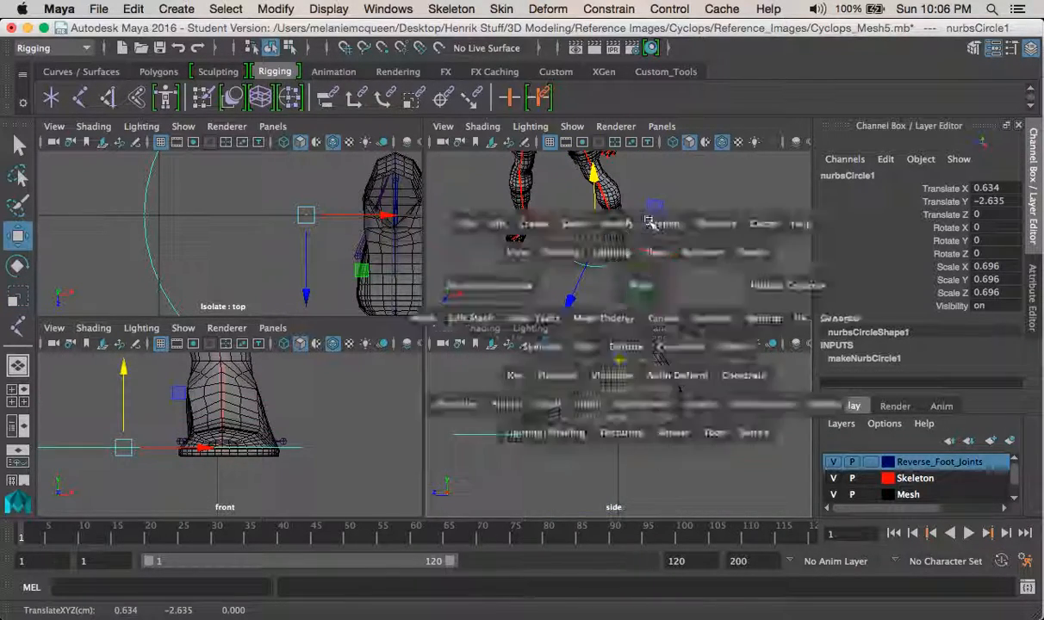
key(space)
key(space)
key(space)
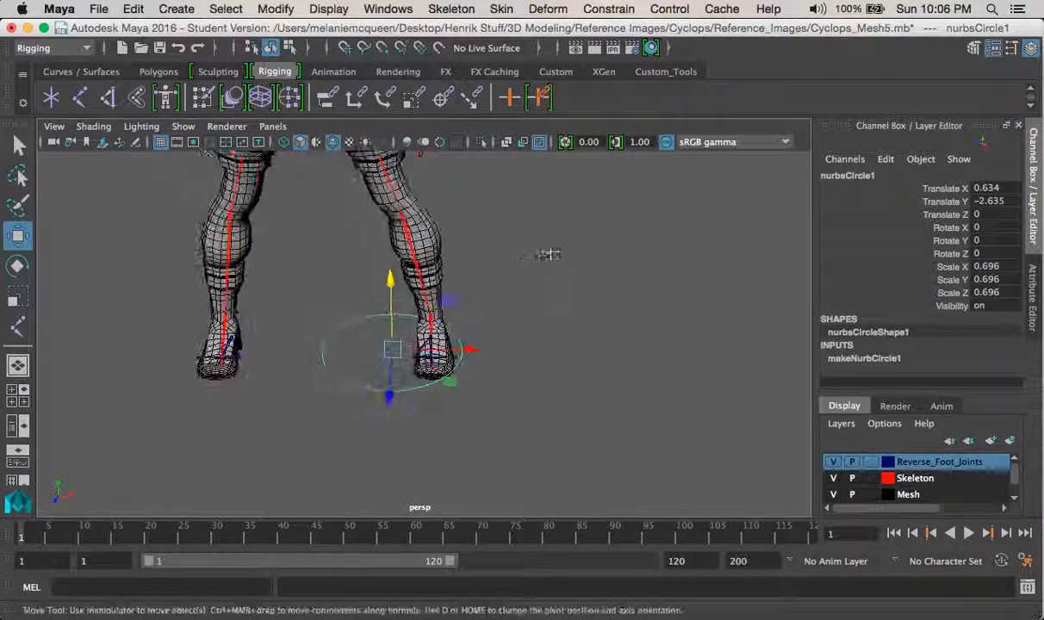
key(f)
drag(502, 339, 572, 338)
Pull the circle's outer-side and inner-side control vertices in toward the left foot, following the shoe's outline
right_drag(553, 300, 499, 246)
drag(503, 250, 666, 448)
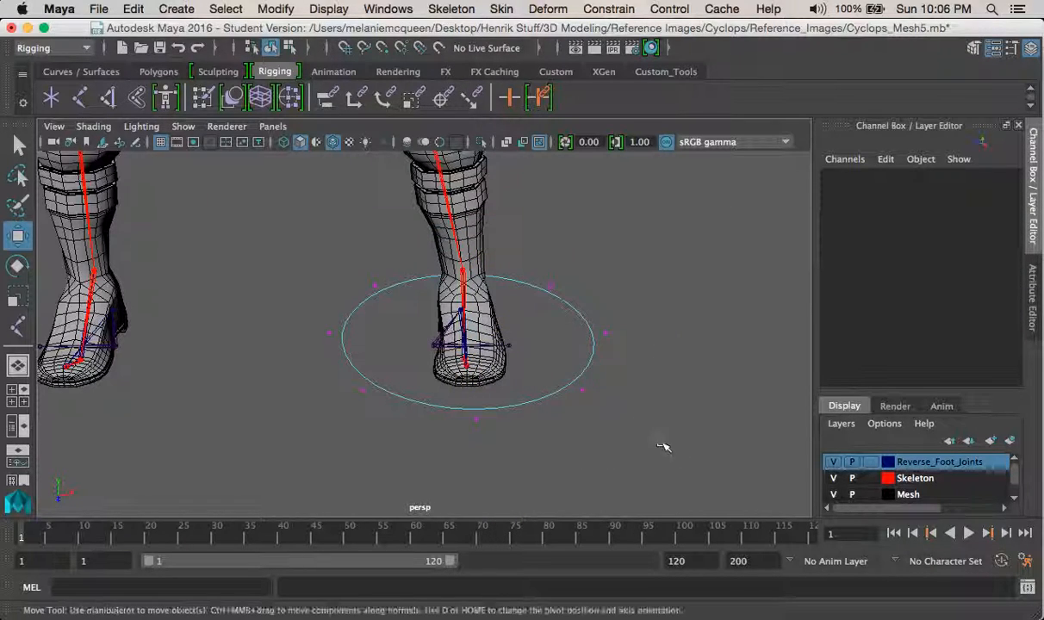
drag(666, 334, 612, 335)
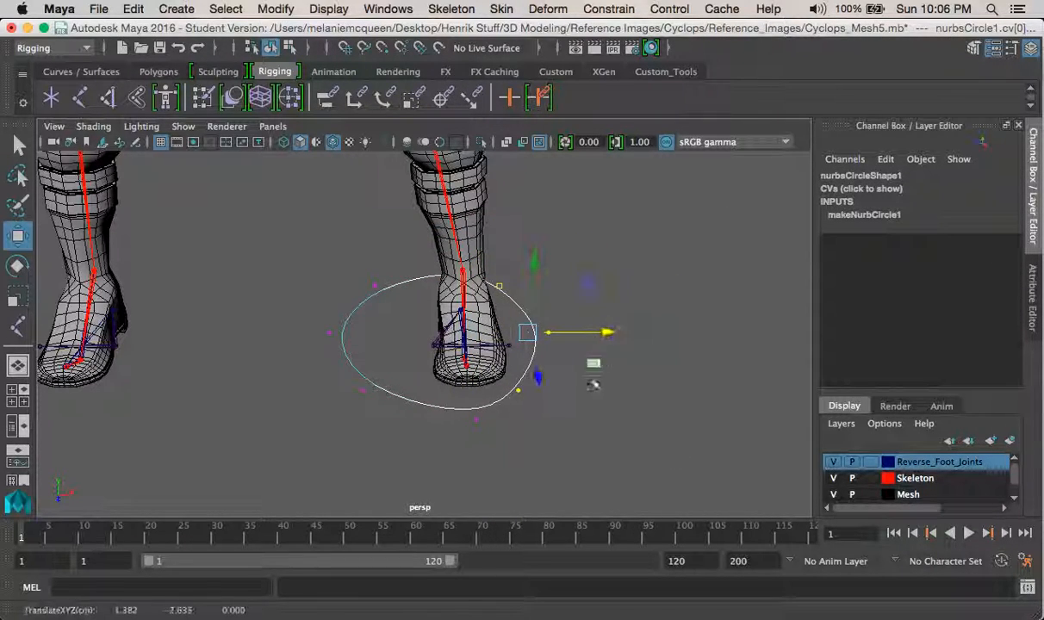
drag(291, 305, 346, 368)
drag(405, 331, 496, 334)
mouse_move(352, 268)
mouse_down()
mouse_move(407, 306)
mouse_move(481, 287)
mouse_up()
drag(345, 372, 404, 430)
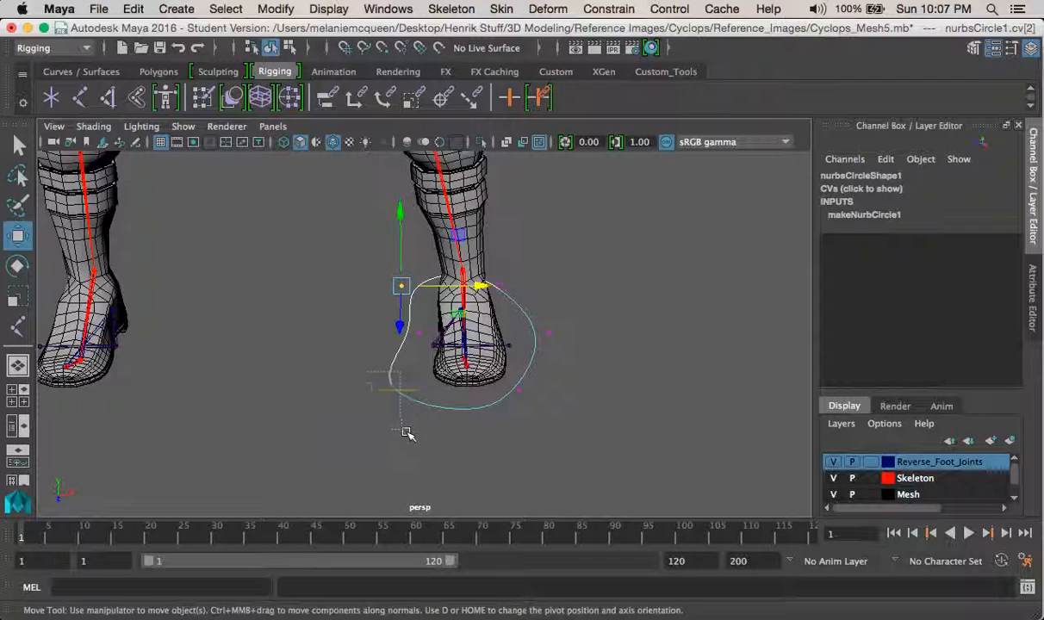
drag(438, 391, 463, 393)
Refine the curve's outer front control vertex near the toes and shift the rear control vertices to fit around the heel
drag(517, 301, 599, 331)
drag(536, 379, 547, 450)
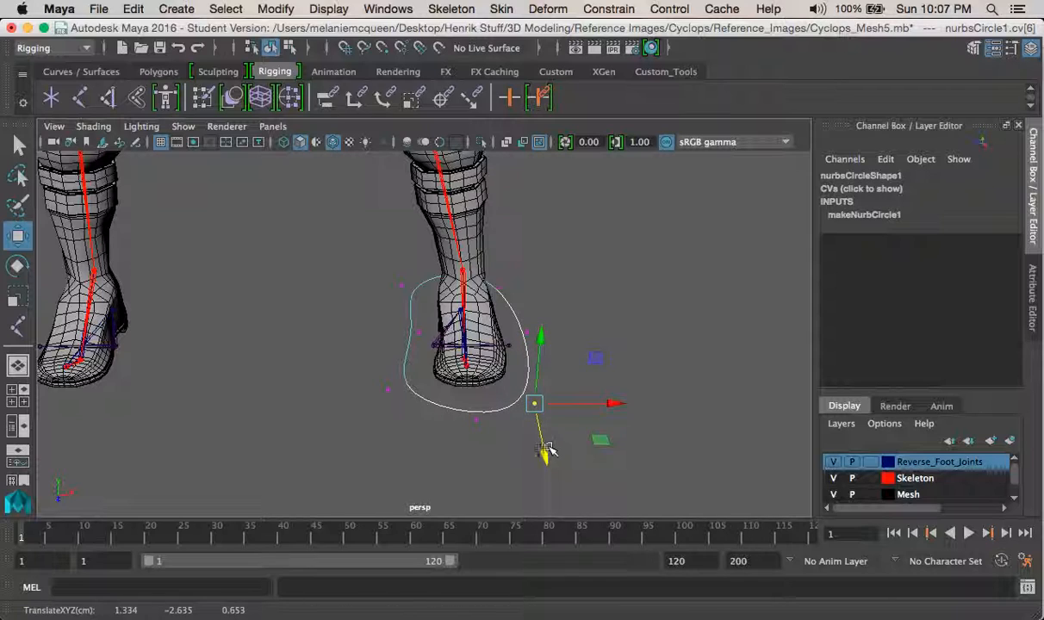
drag(433, 412, 510, 360)
drag(400, 331, 374, 334)
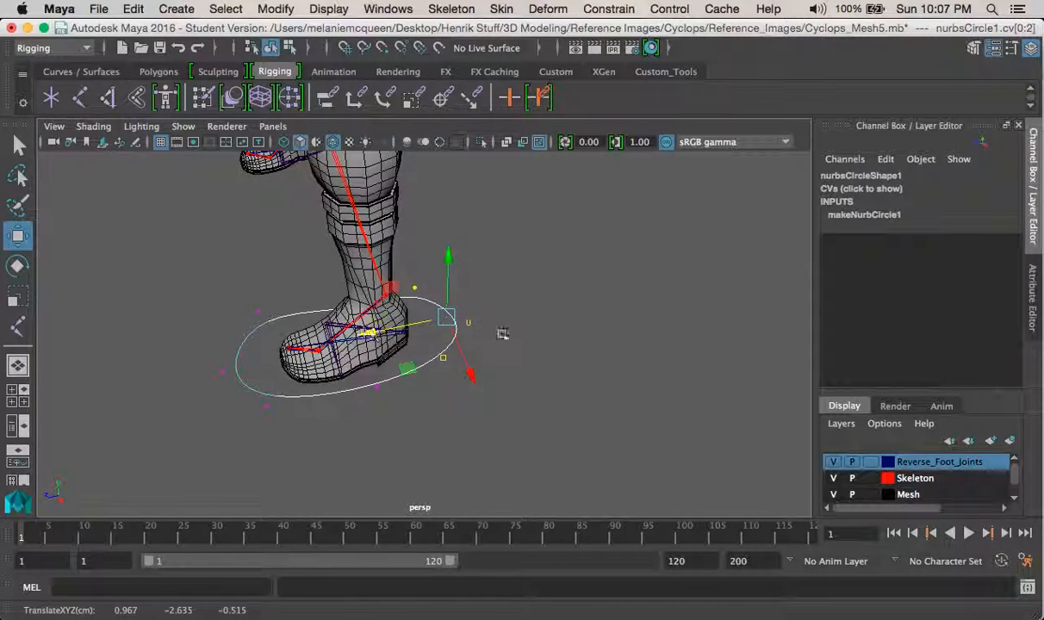
click(541, 366)
alt+drag(541, 366, 590, 423)
click(591, 422)
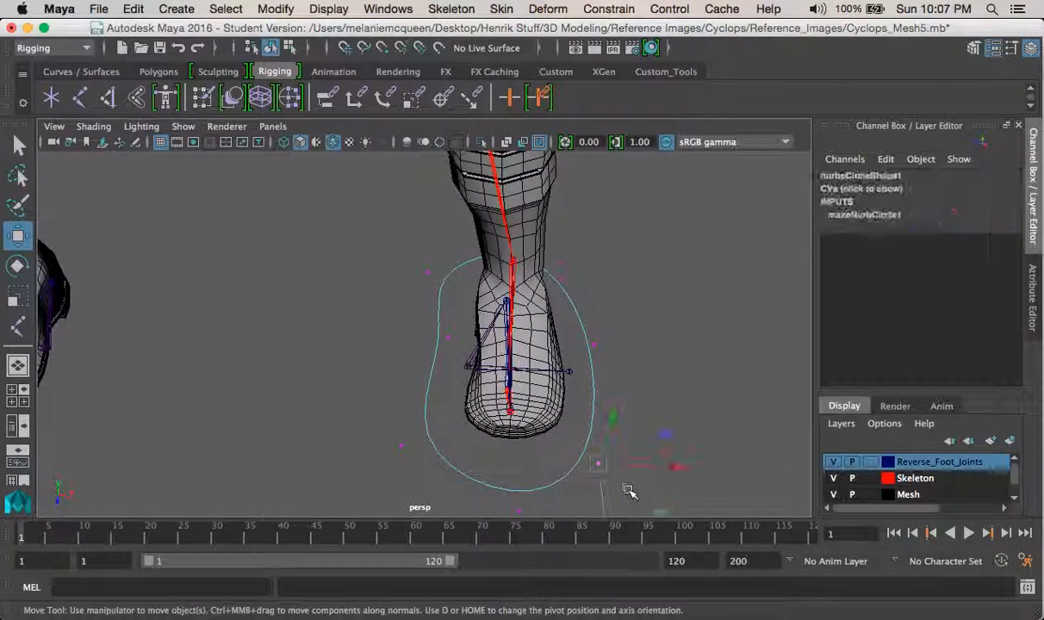
drag(684, 472, 699, 474)
Return the curve to object mode and rename it L_Foot_CTRL
alt+drag(622, 379, 568, 366)
right_drag(564, 337, 646, 305)
alt+drag(646, 305, 664, 392)
click(617, 396)
drag(876, 176, 825, 176)
key(BackSpace)
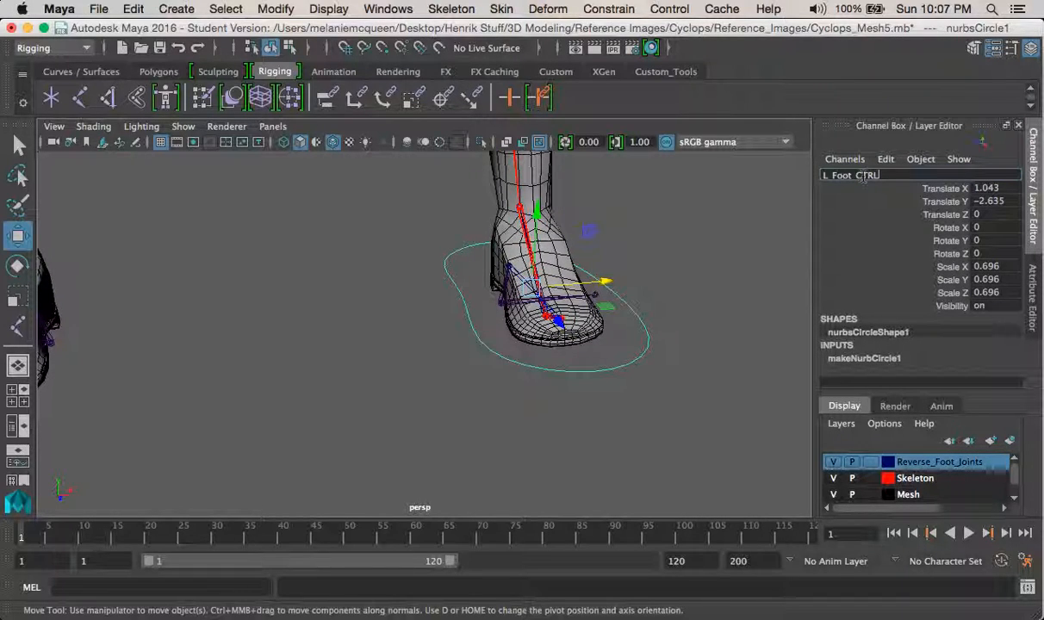
text(L_Foot_CTRL)
key(Return)
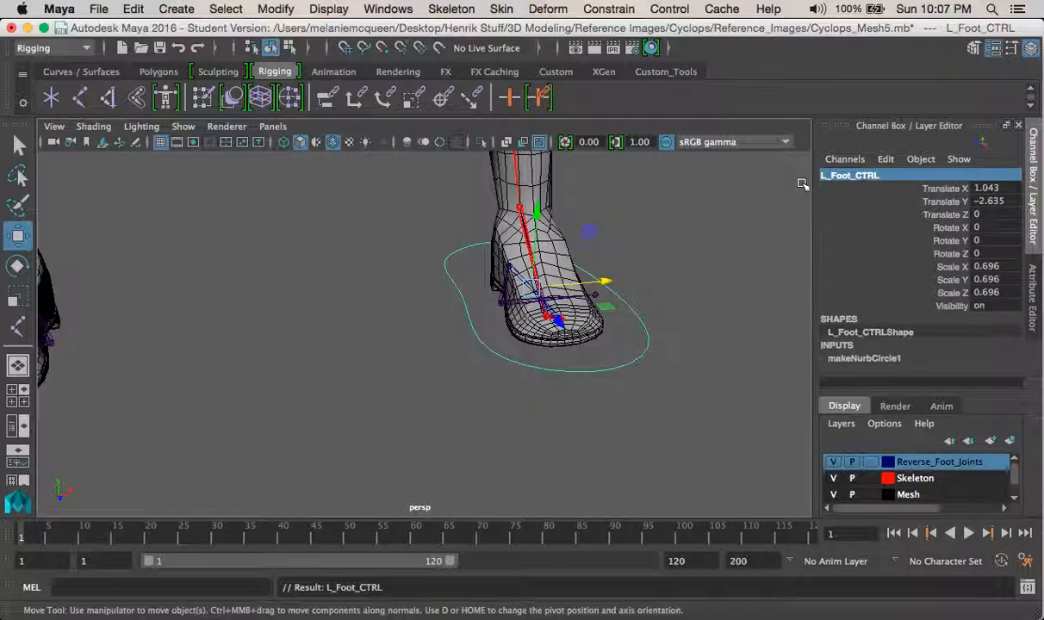
Freeze the transformations of L_Foot_CTRL and delete its construction history
alt+drag(659, 231, 384, 215)
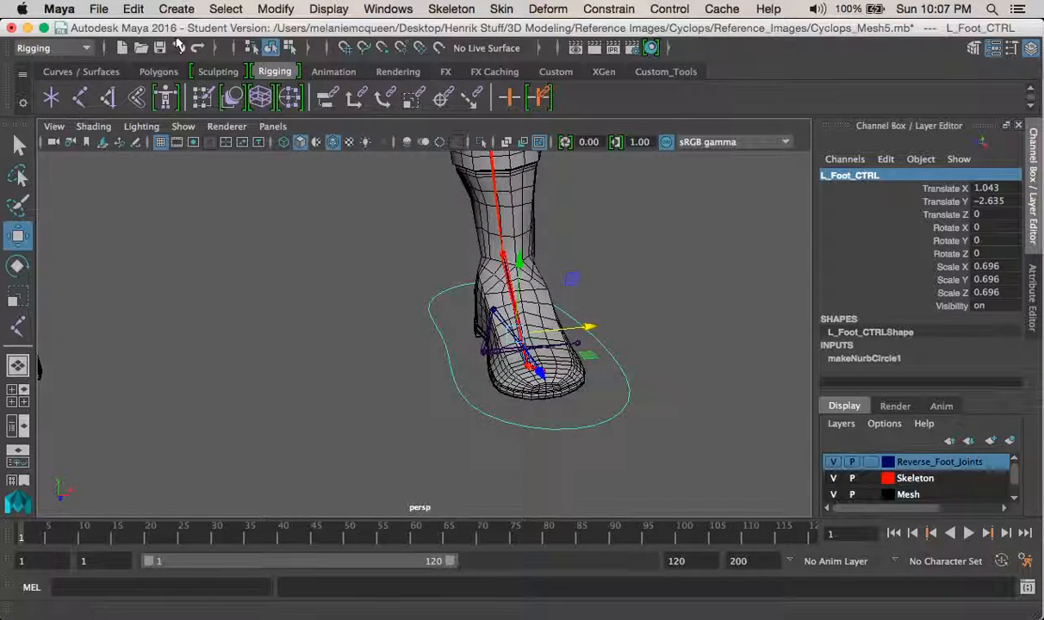
click(276, 9)
click(321, 81)
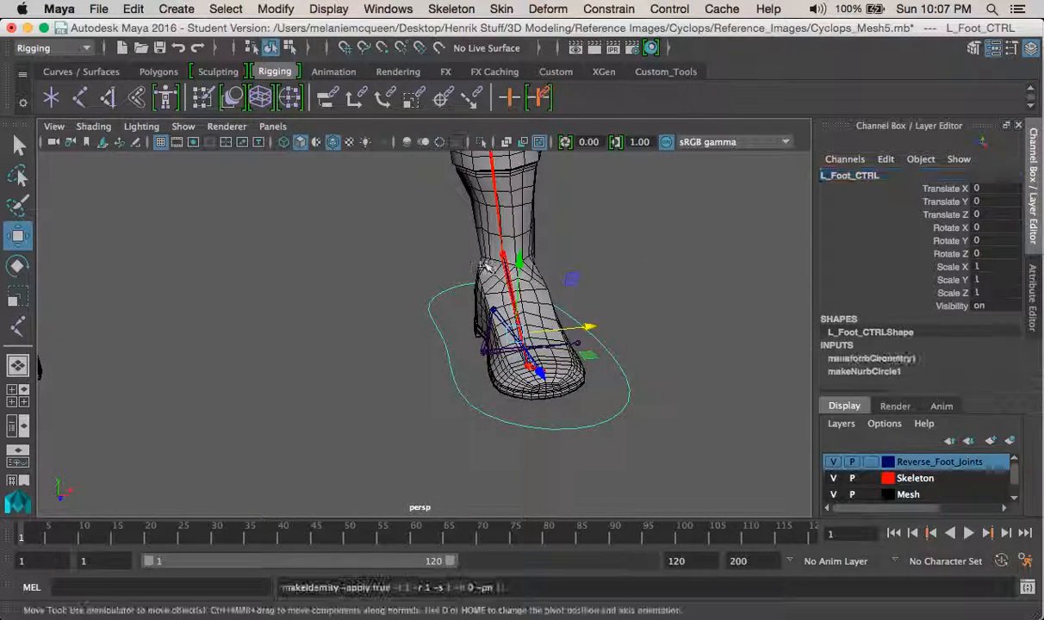
alt+drag(463, 247, 613, 336)
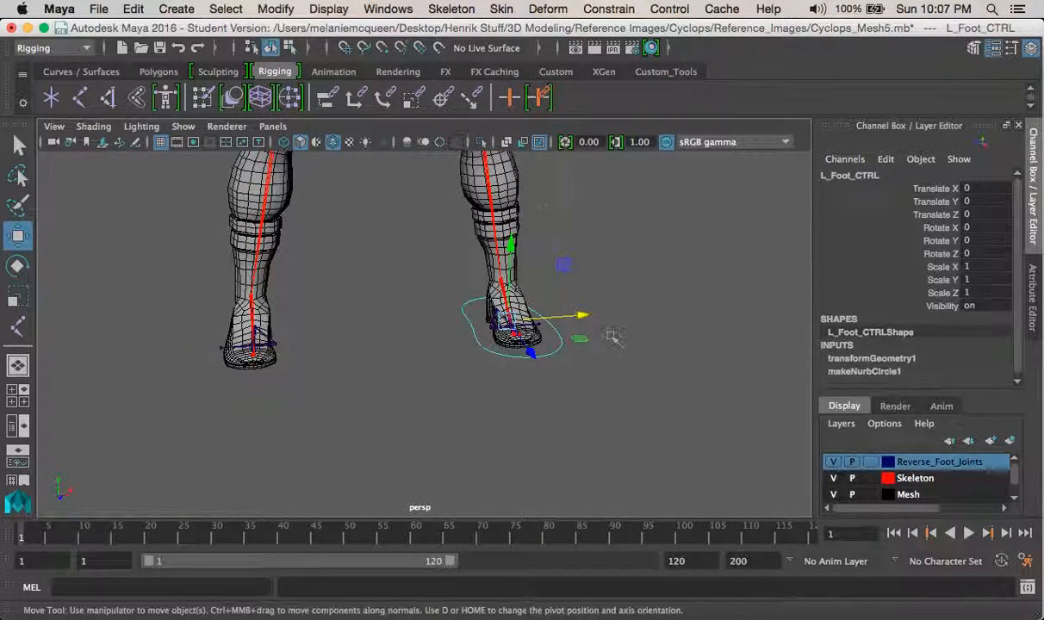
click(133, 10)
mouse_move(258, 215)
click(392, 101)
click(671, 299)
Examine the control curve's placement around the left foot in the perspective and front views
alt+middle_drag(592, 296, 454, 277)
alt+right_drag(454, 277, 490, 240)
alt+drag(490, 240, 505, 354)
click(510, 415)
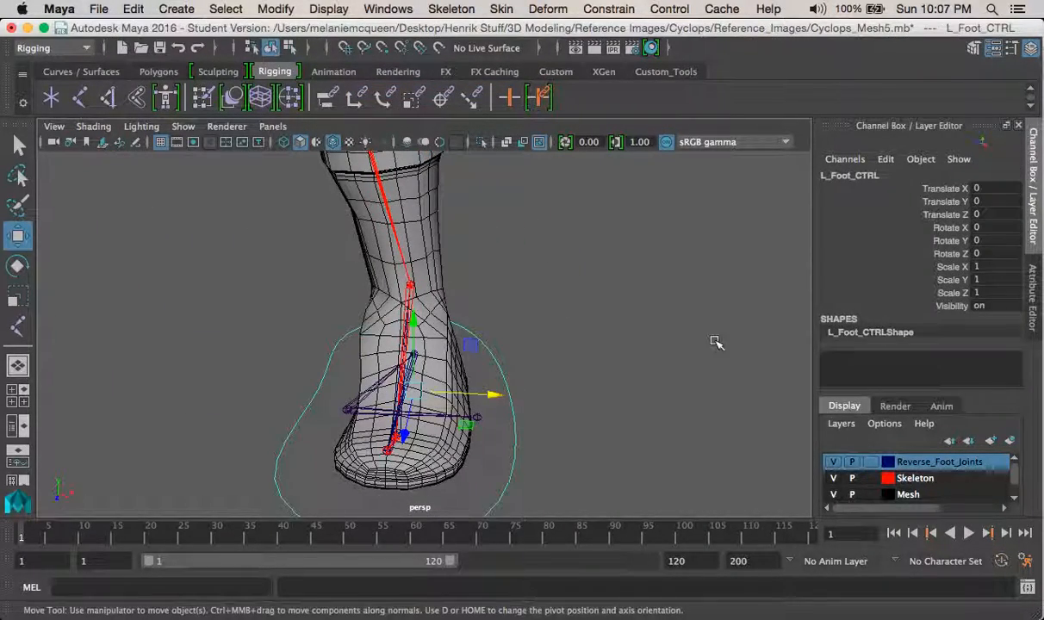
alt+middle_drag(550, 304, 646, 302)
alt+right_drag(647, 301, 532, 261)
alt+drag(531, 261, 582, 305)
key(space)
key(space)
alt+middle_drag(401, 434, 486, 434)
alt+right_drag(485, 434, 450, 382)
alt+right_drag(421, 280, 512, 357)
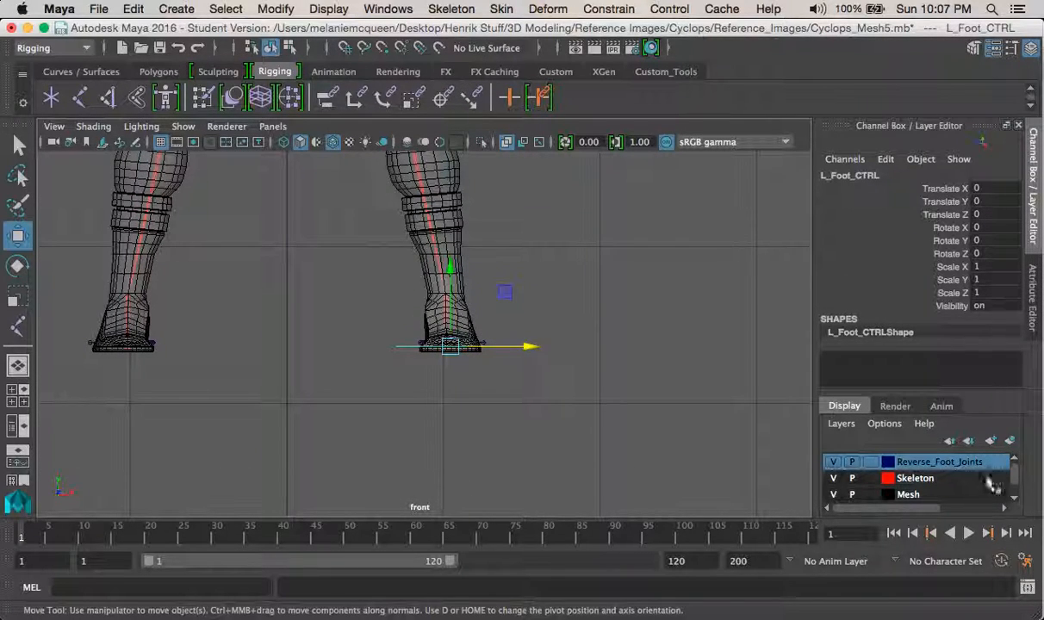
alt+right_drag(622, 345, 536, 289)
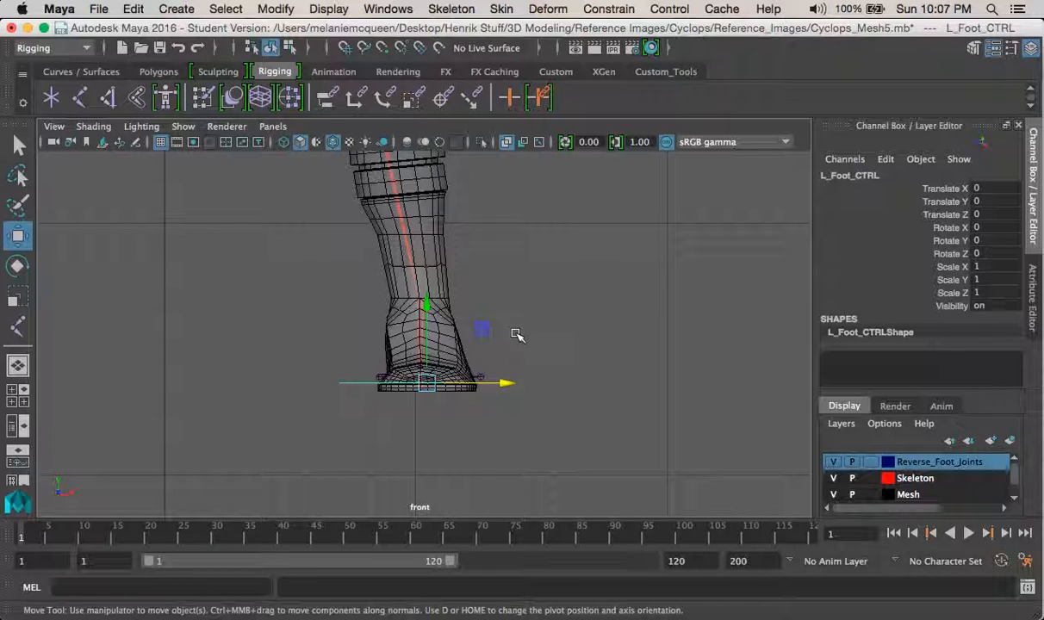
alt+middle_drag(508, 334, 590, 376)
Add a displayable float attribute named foot to L_Foot_CTRL with minimum 0 and maximum 0
click(275, 8)
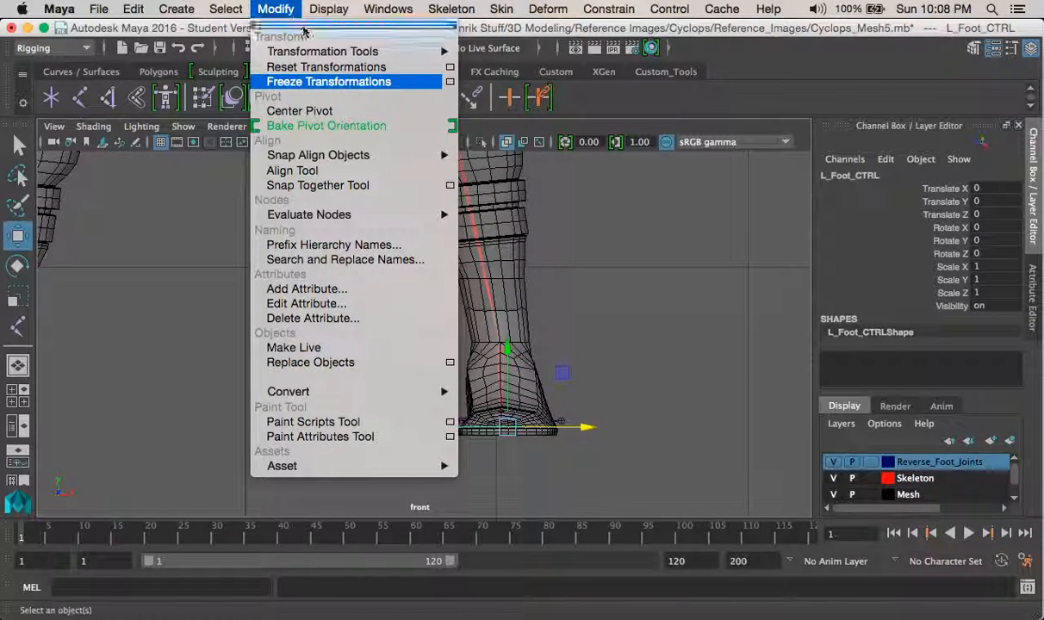
click(379, 291)
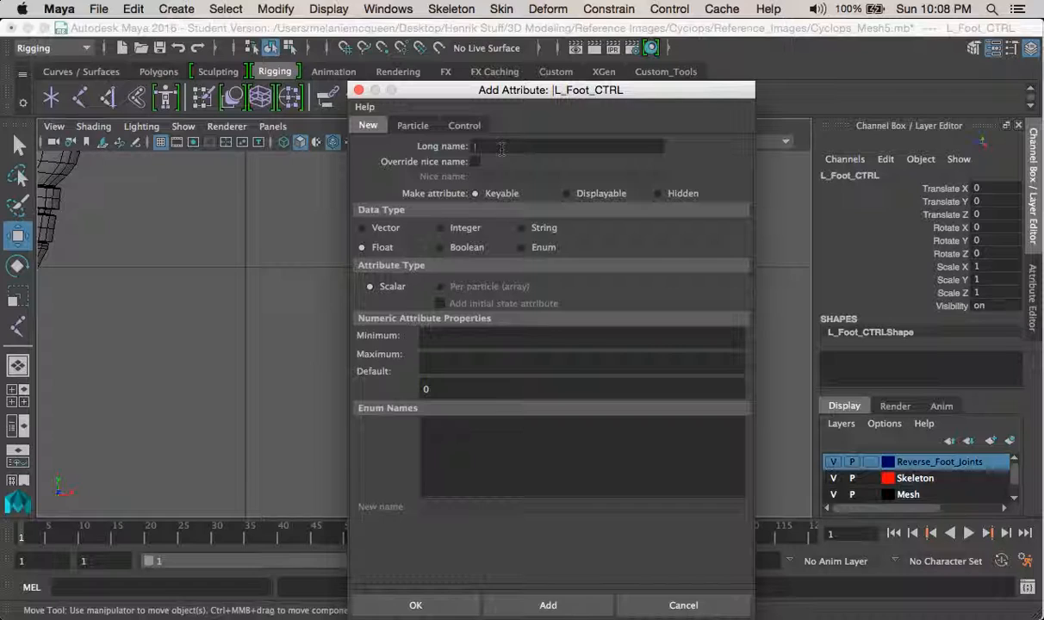
text(foot)
click(594, 196)
click(429, 336)
text(0)
click(428, 361)
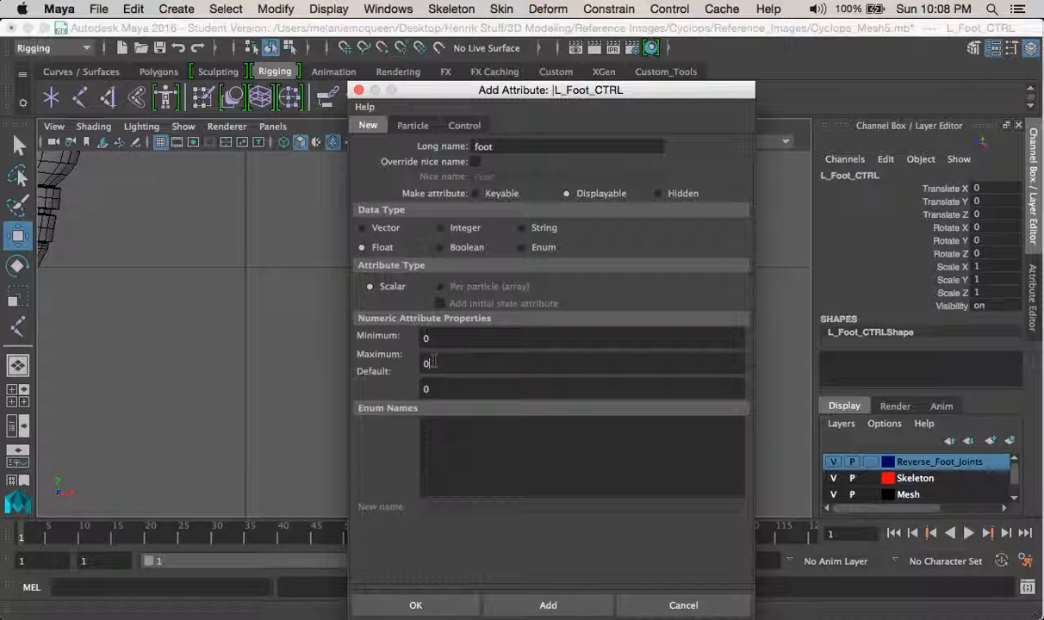
click(549, 605)
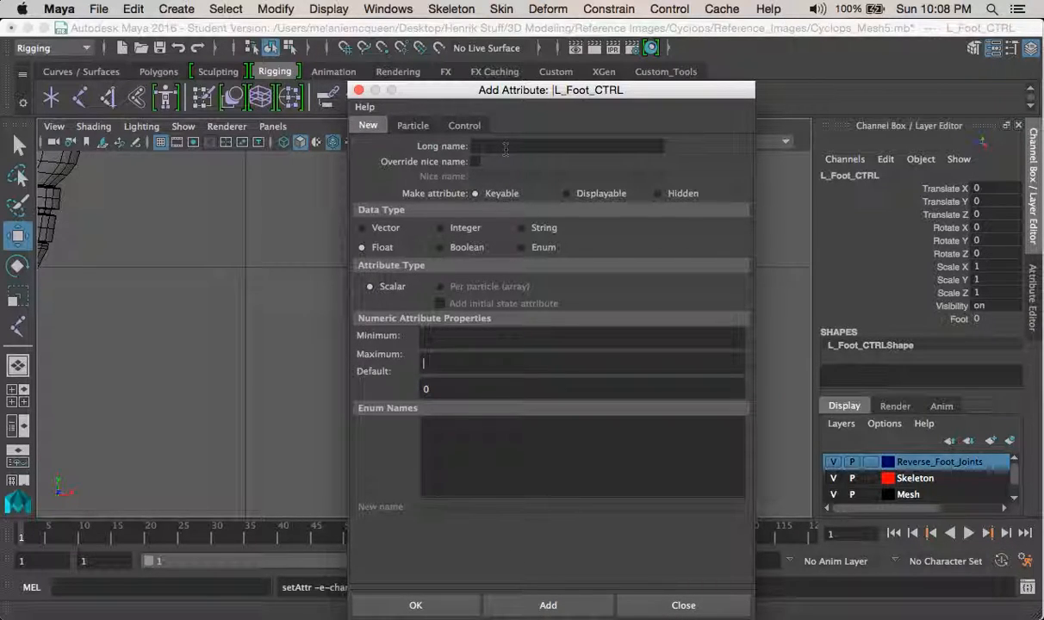
text(ballRaise)
key(Tab)
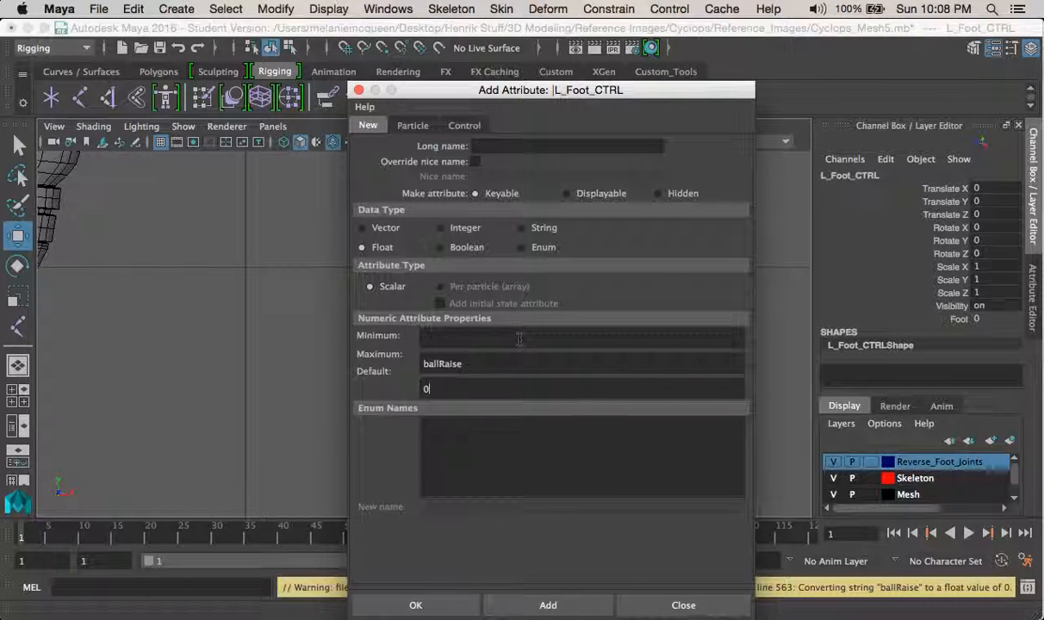
click(516, 338)
key(Tab)
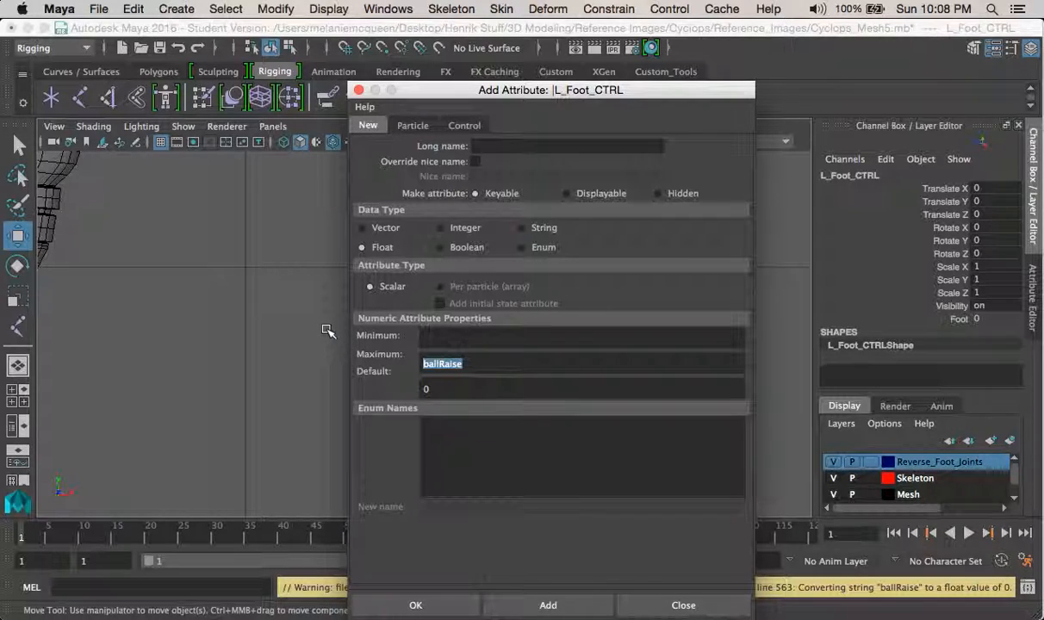
key(BackSpace)
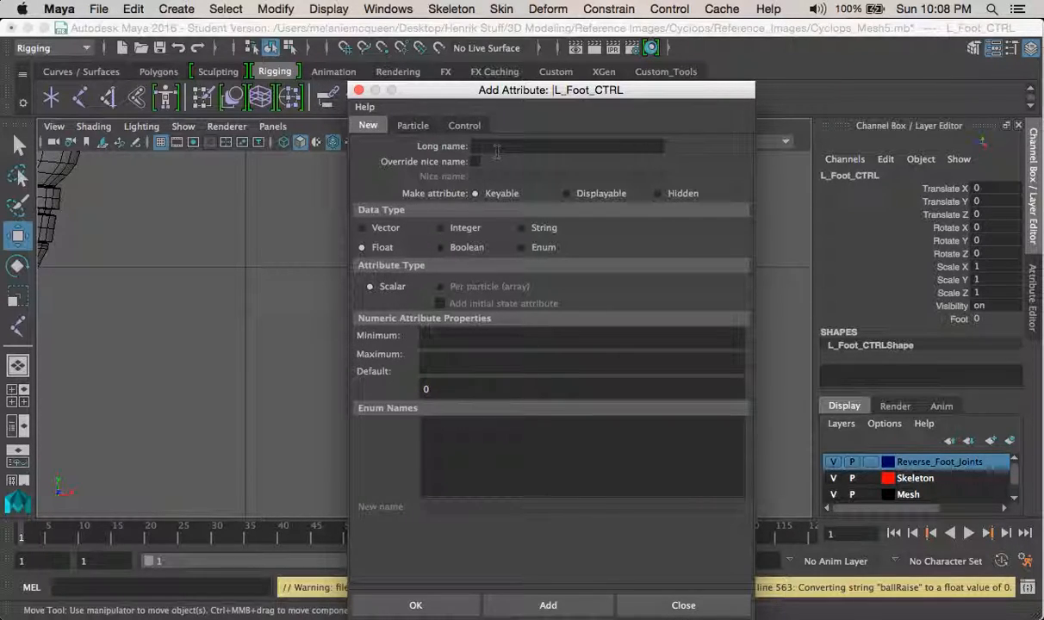
Add the keyable float attributes ballRaise and heelRaise to L_Foot_CTRL, giving heelRaise a minimum of 0
text(ballRaise)
click(555, 603)
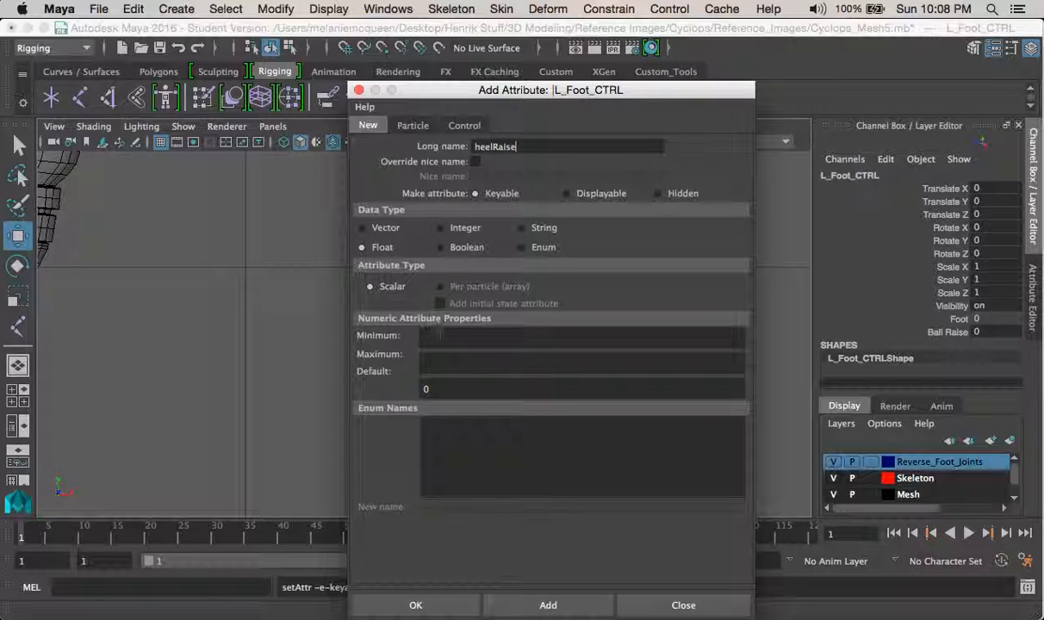
click(442, 336)
text(0)
click(562, 605)
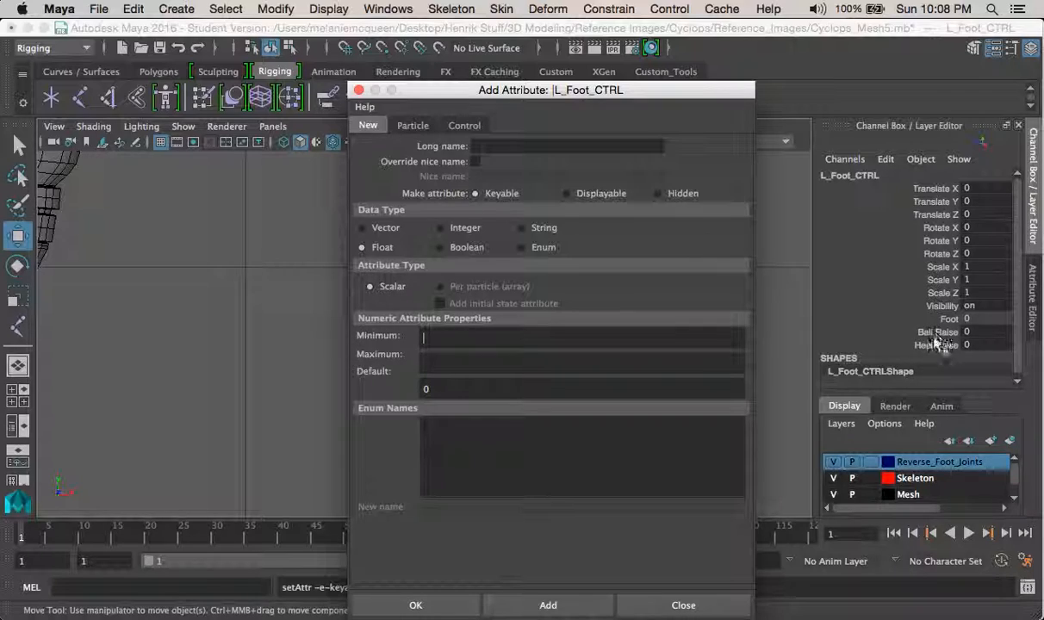
Add the keyable float attributes heelPivot and bank to L_Foot_CTRL without minimum or maximum limits
click(554, 146)
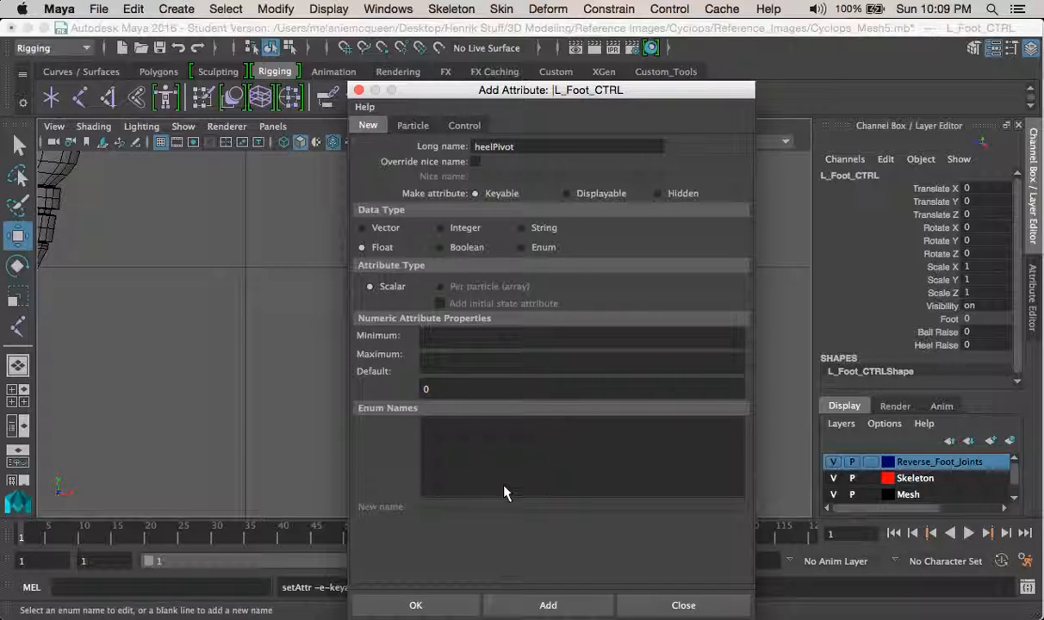
click(581, 608)
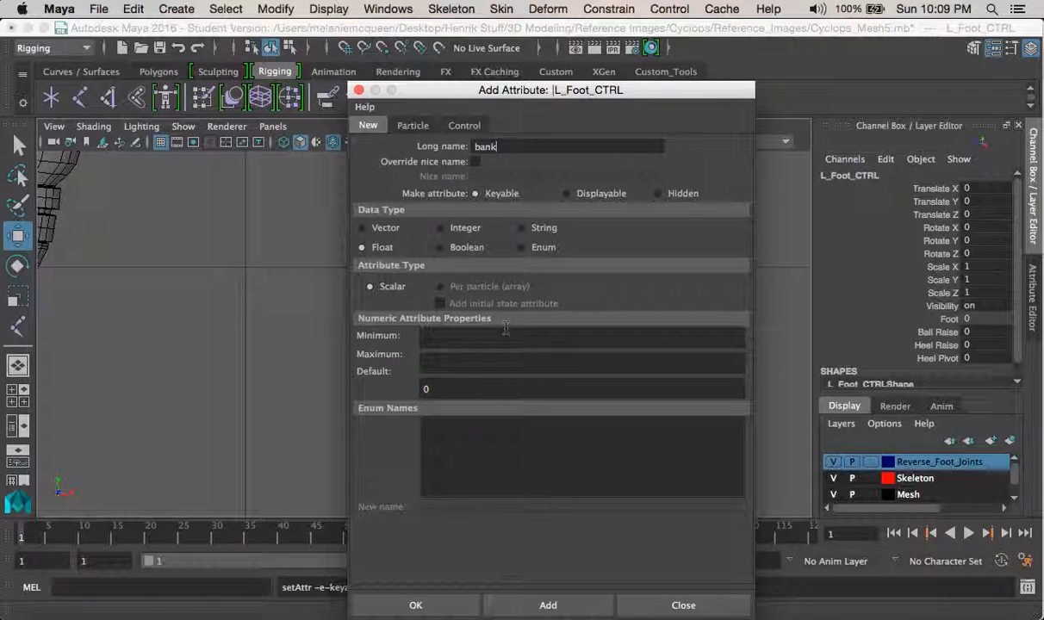
click(575, 607)
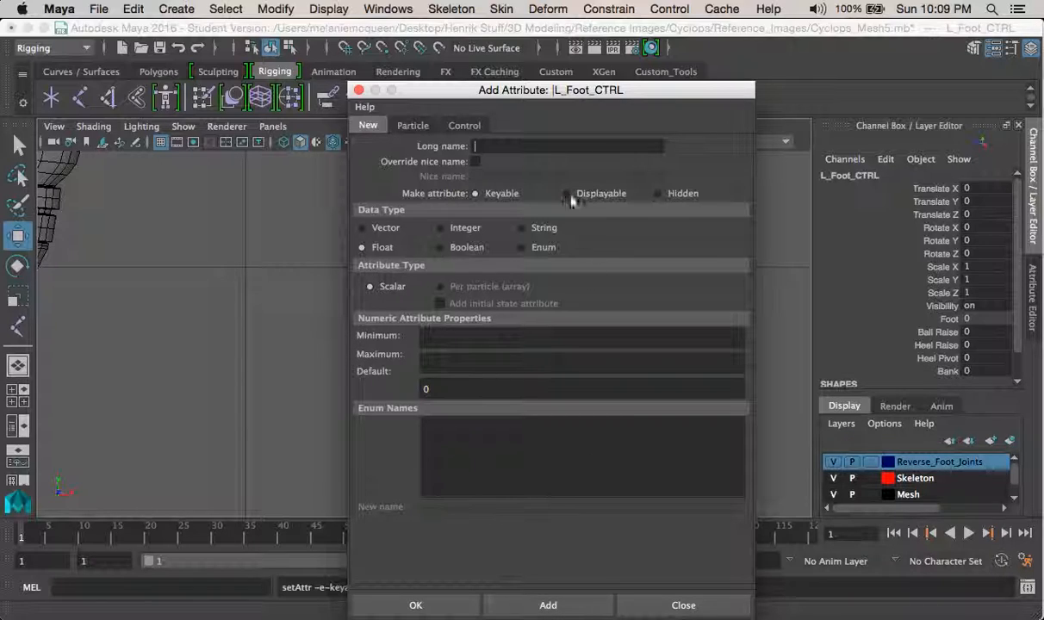
Add a displayable float attribute named toe to L_Foot_CTRL with minimum 0 and maximum 0
click(556, 154)
click(571, 194)
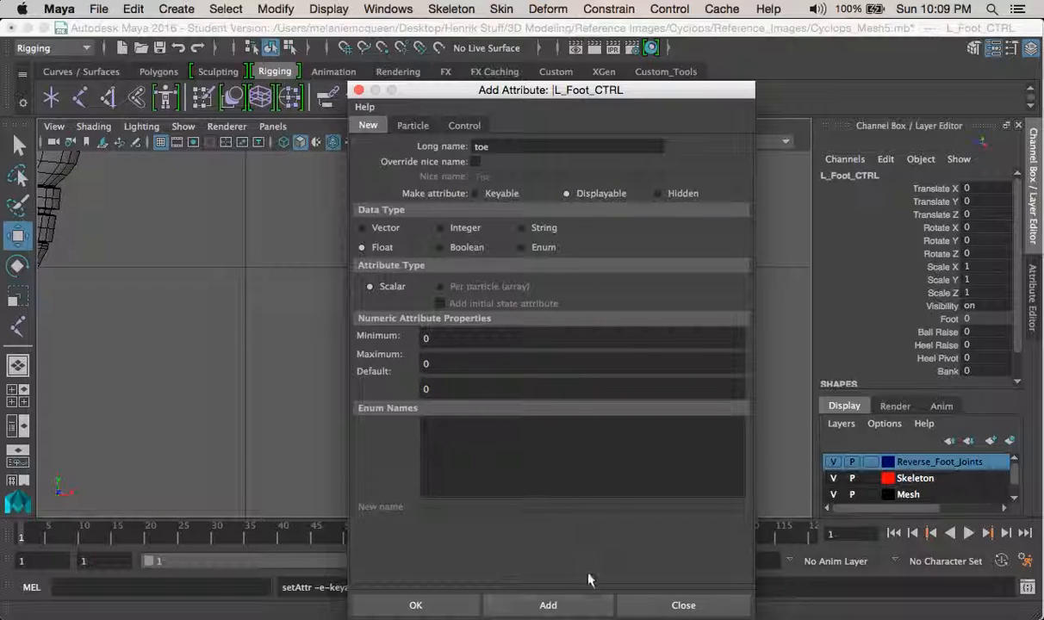
click(577, 606)
Add the keyable float attributes toeRaise, with a minimum of 0, and toePivot to L_Foot_CTRL, and finish adding attributes
click(520, 150)
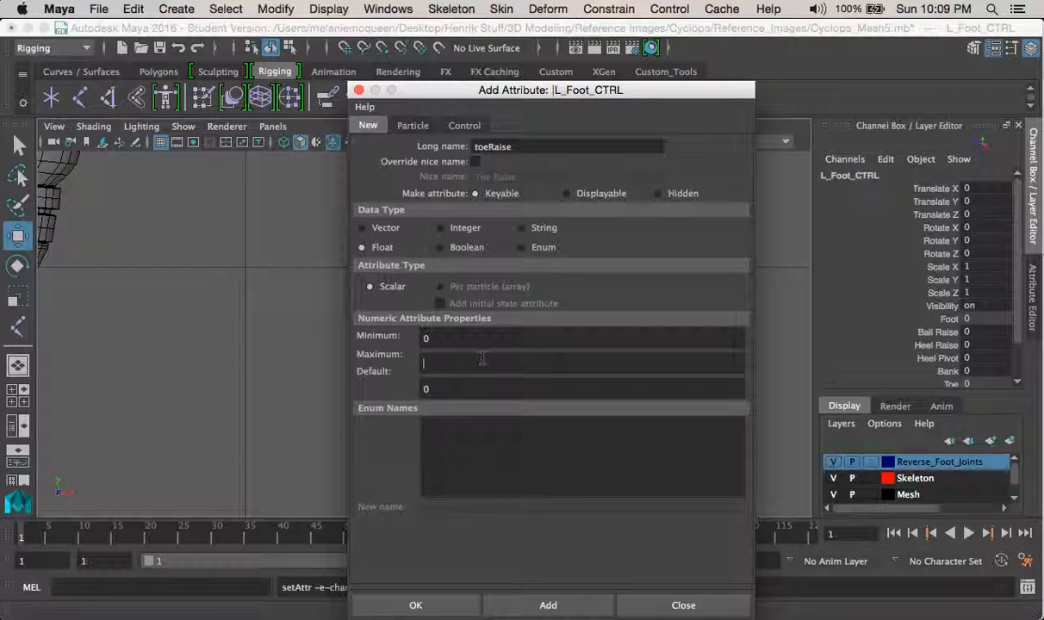
click(566, 608)
click(568, 604)
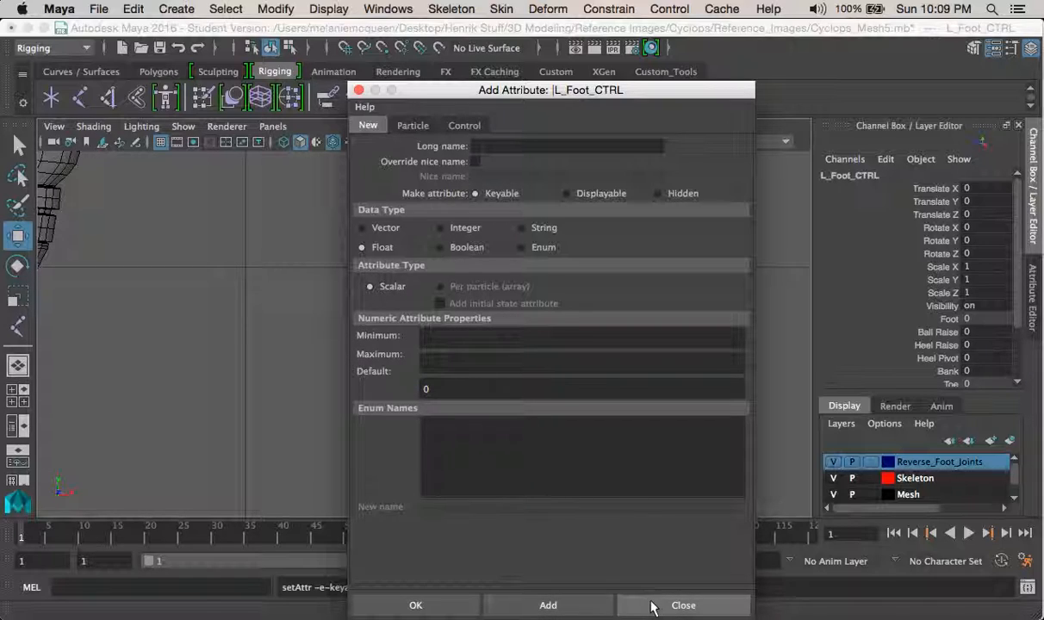
click(683, 603)
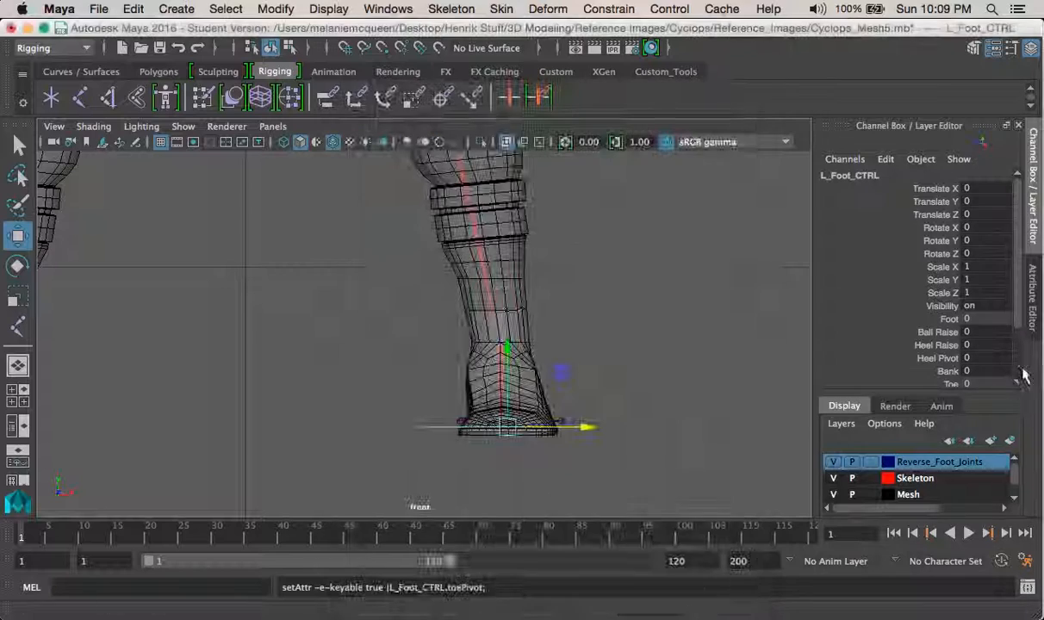
Review the custom attributes listed for L_Foot_CTRL and inspect the control curve around the left foot in perspective view
scroll(1021, 293, down, 3)
scroll(1026, 310, up, 3)
scroll(1030, 328, down, 3)
scroll(1033, 334, down, 1)
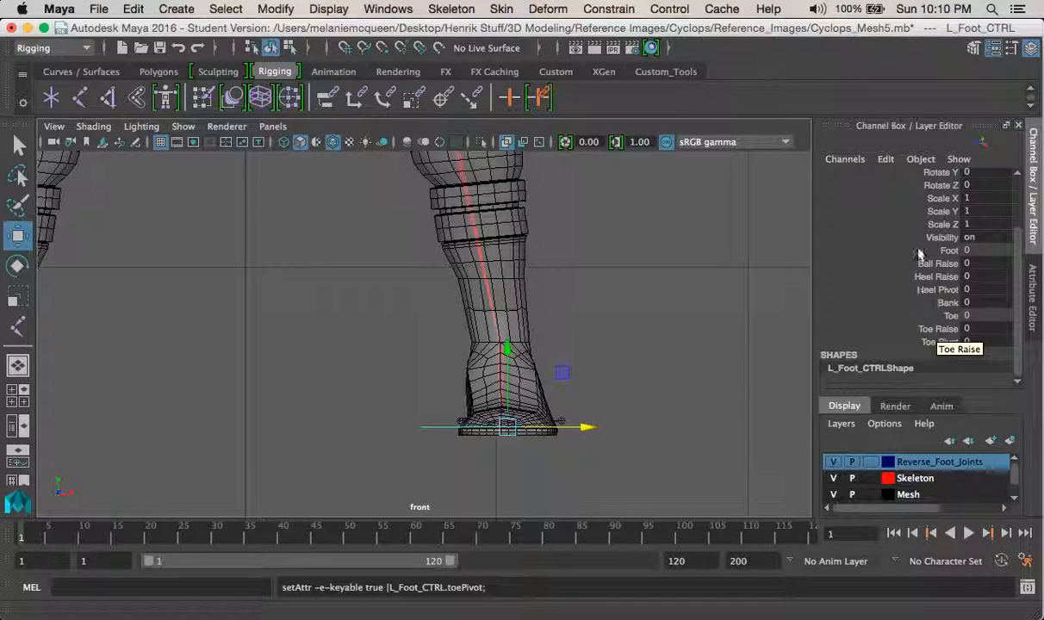
alt+middle_drag(670, 346, 617, 345)
key(space)
key(space)
alt+drag(642, 250, 636, 328)
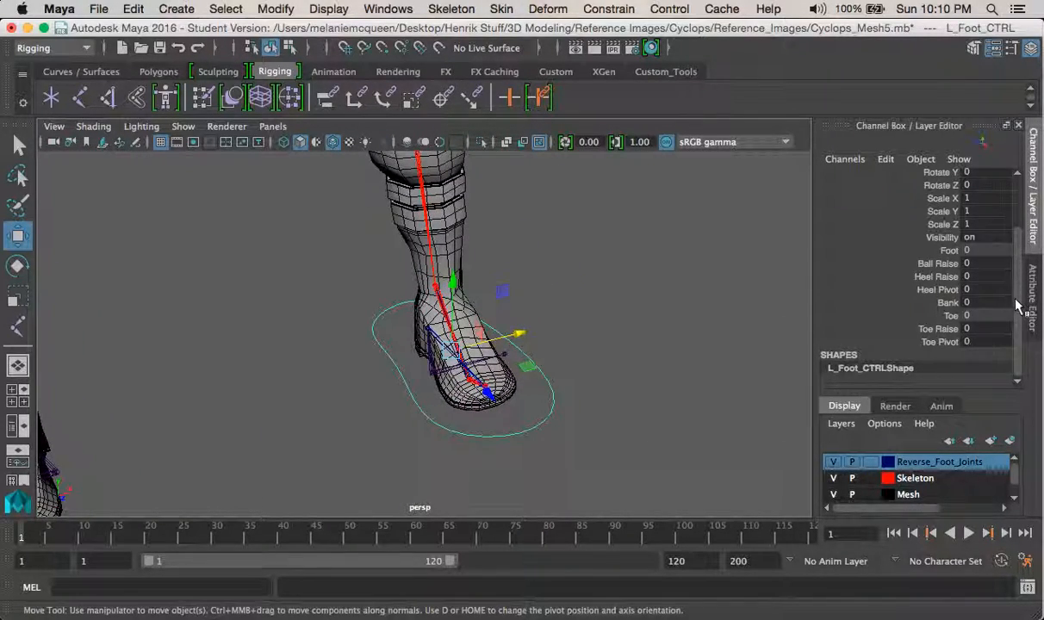
scroll(1016, 306, up, 3)
alt+drag(529, 319, 372, 319)
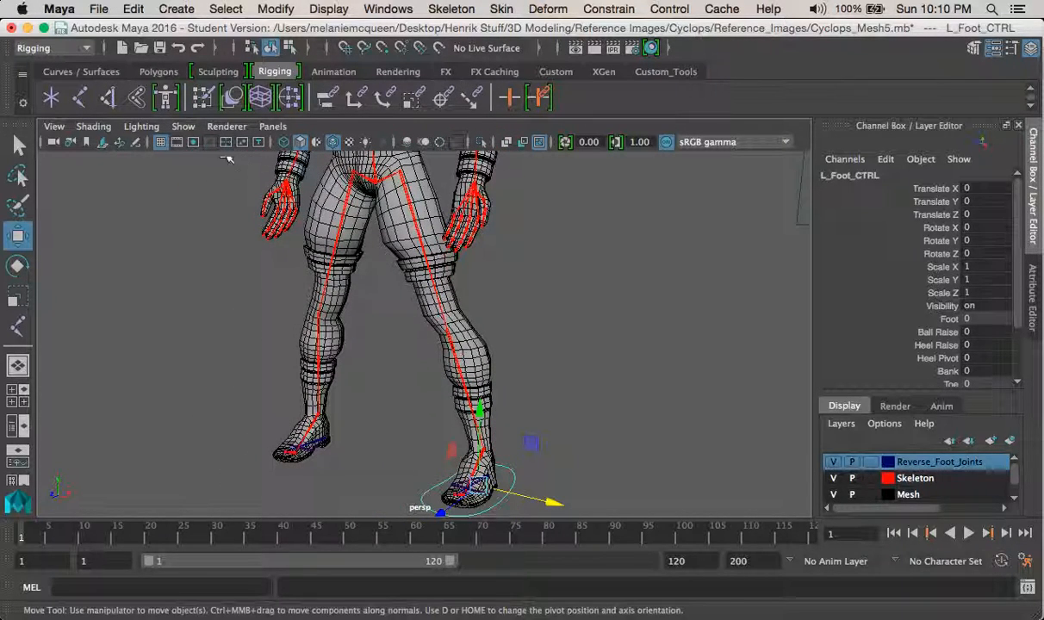
Start the IK Handle tool with its options and keep the Rotate-Plane Solver as the current solver
click(449, 9)
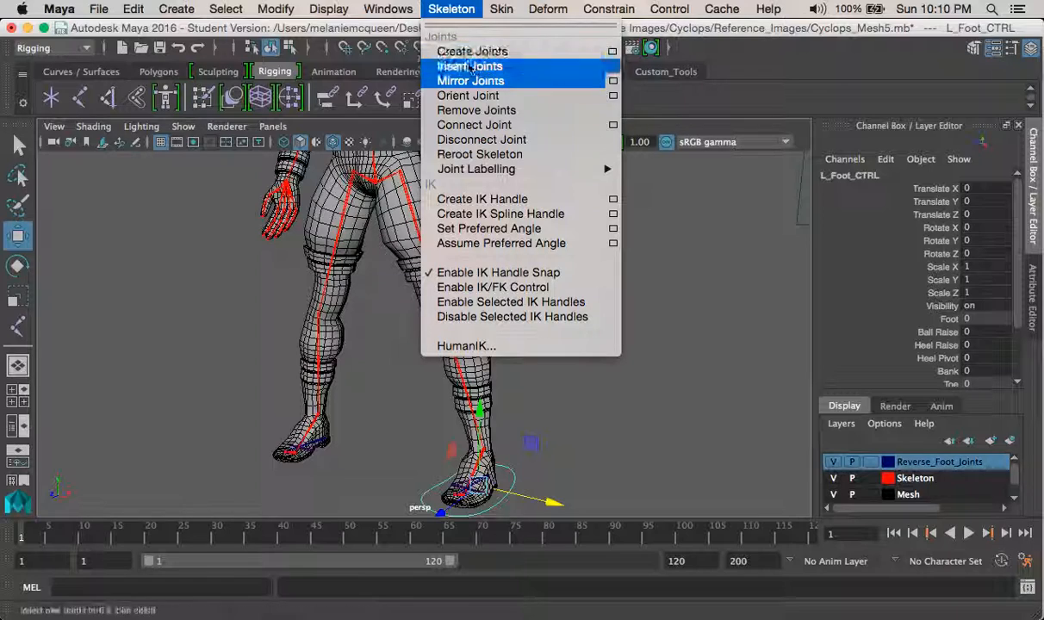
click(613, 201)
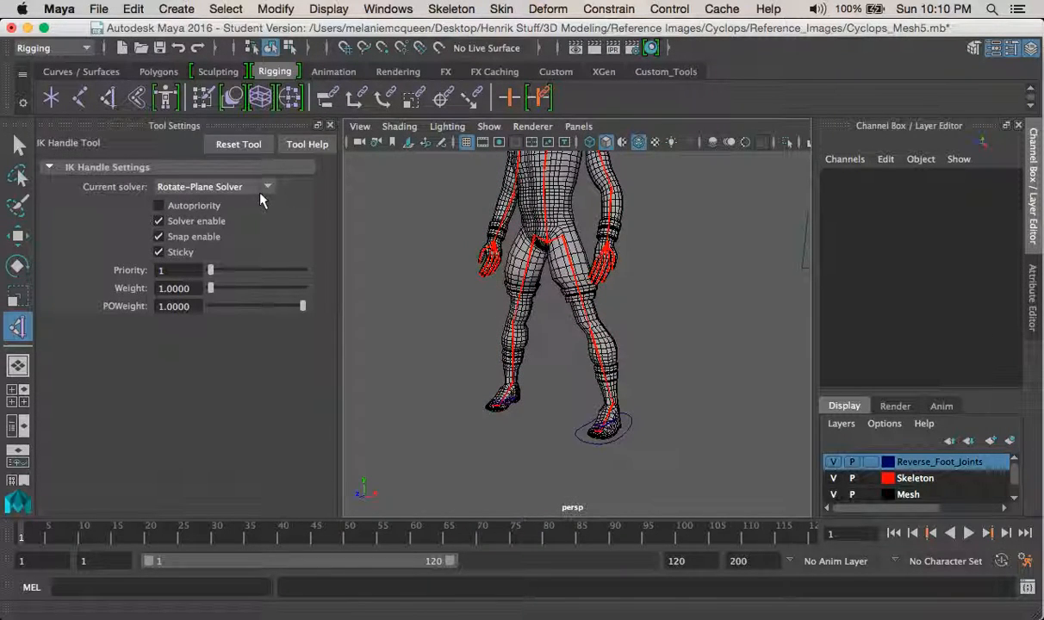
click(262, 198)
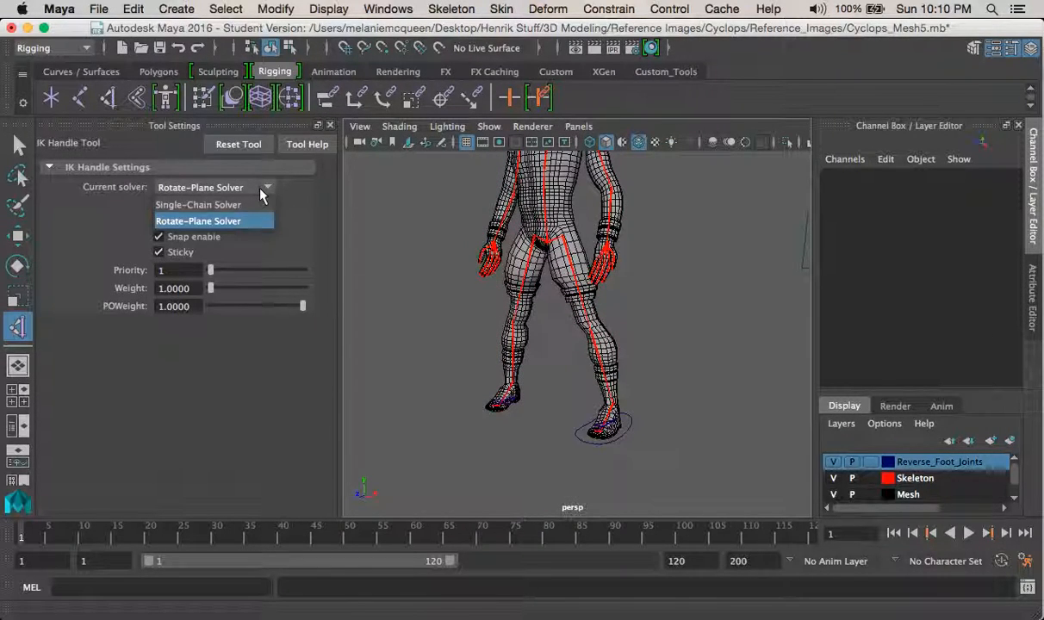
click(220, 222)
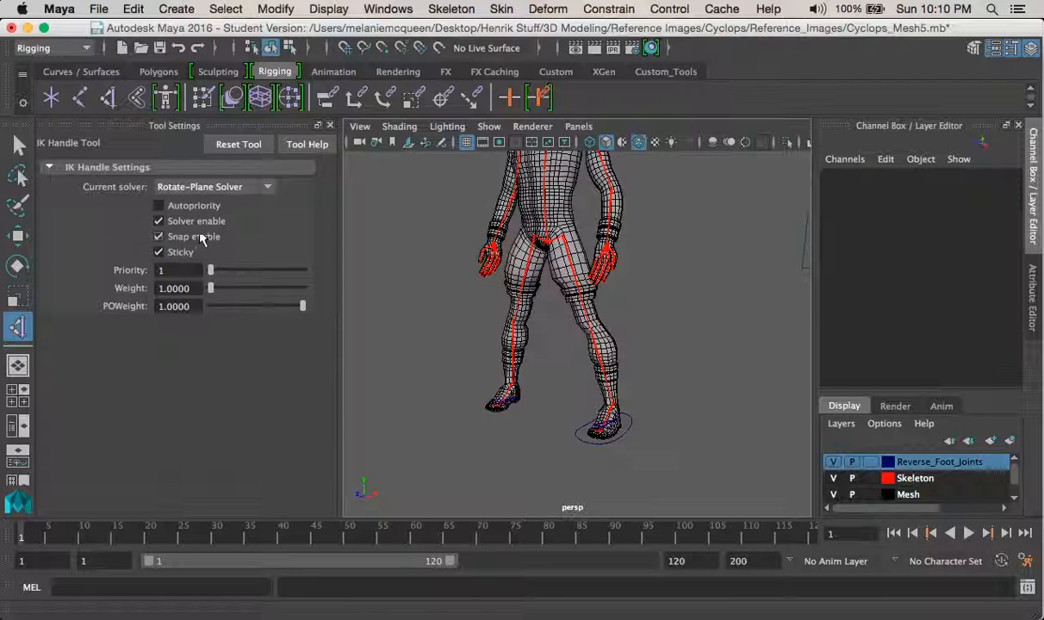
Create an IK handle running from L_Hip_JNT to the left ankle joint
alt+middle_drag(576, 320, 532, 344)
alt+right_drag(533, 345, 579, 370)
alt+drag(579, 370, 480, 160)
click(486, 175)
alt+middle_drag(669, 352, 669, 207)
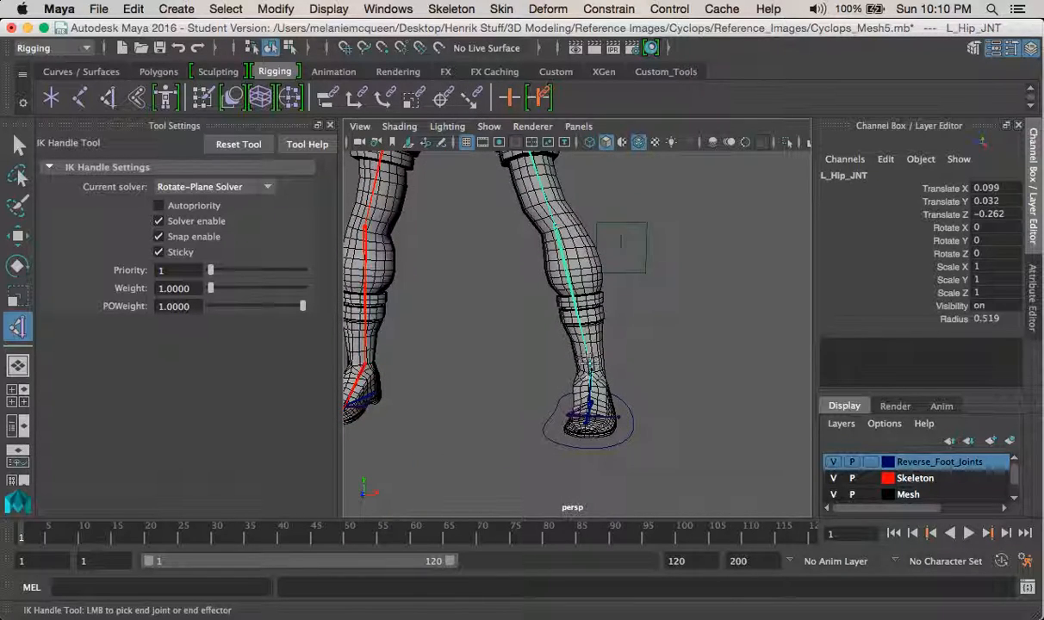
alt+drag(585, 369, 504, 365)
alt+middle_drag(504, 365, 470, 343)
alt+right_drag(471, 343, 652, 479)
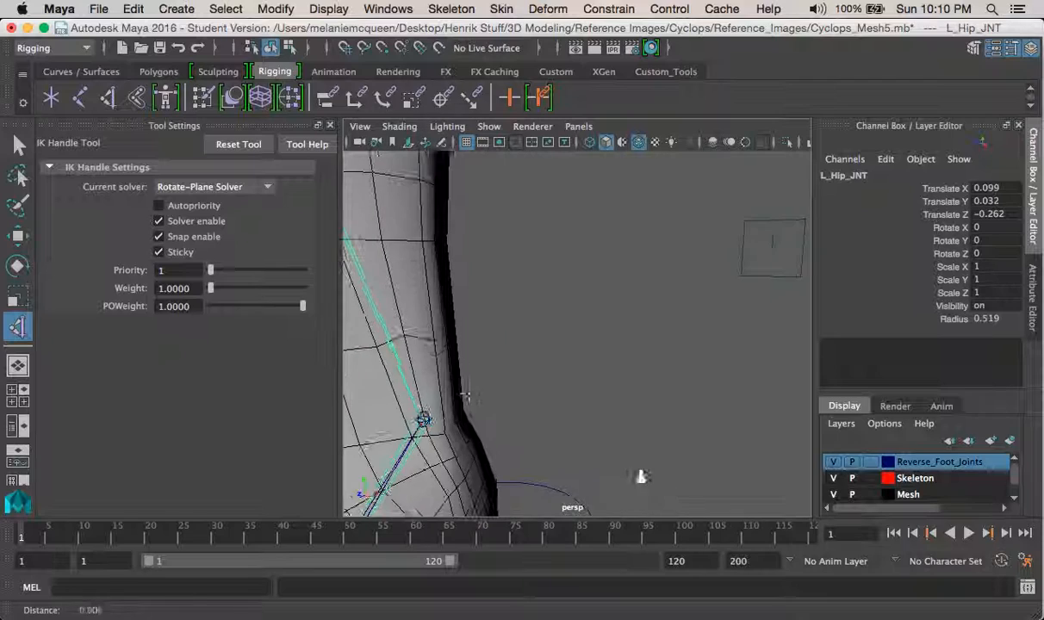
click(425, 422)
key(w)
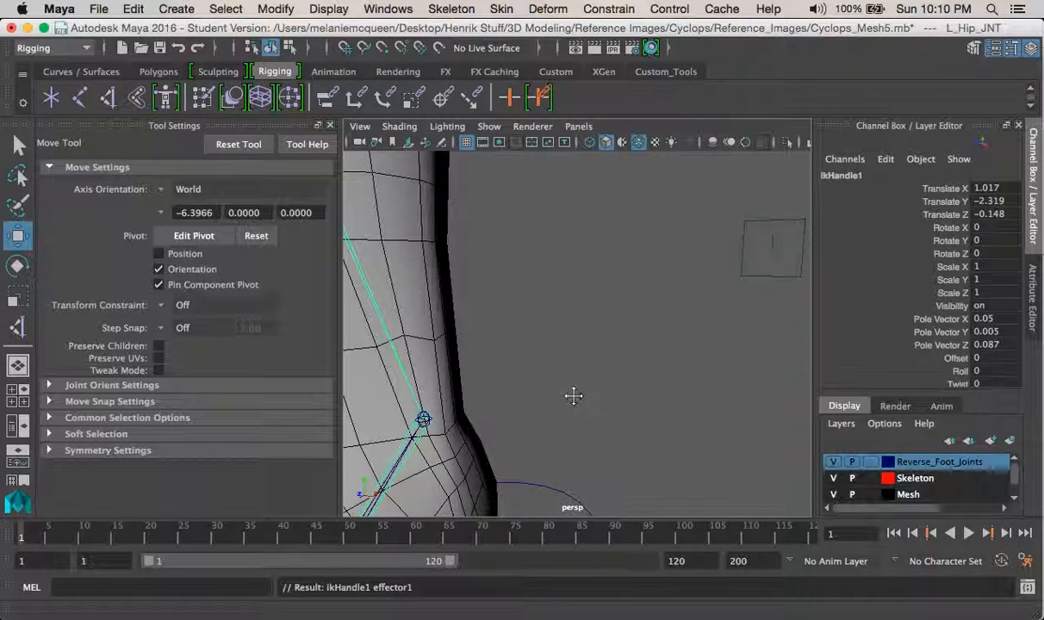
Try moving the new leg IK handle upward to test the leg bend, and undo the move
alt+drag(503, 392, 573, 396)
alt+middle_drag(573, 396, 573, 393)
drag(591, 311, 590, 179)
key(super+z)
Rename the left leg's new IK handle as L_Leg_Handle_IK
alt+right_drag(612, 420, 582, 398)
alt+middle_drag(689, 386, 608, 398)
double_click(896, 173)
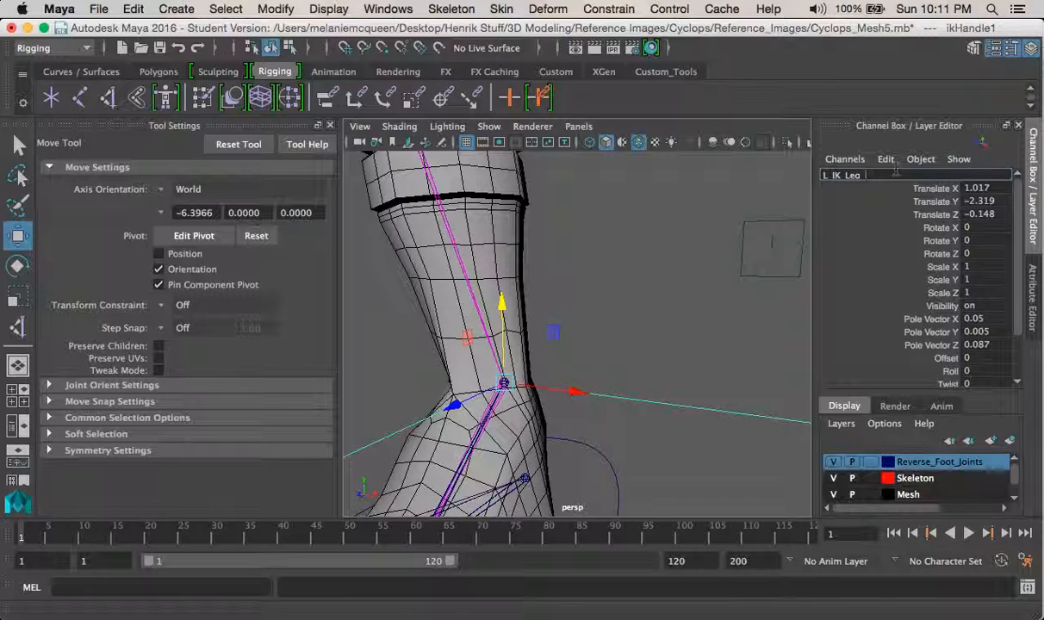
text(L_IK_Leg_Handle)
key(Return)
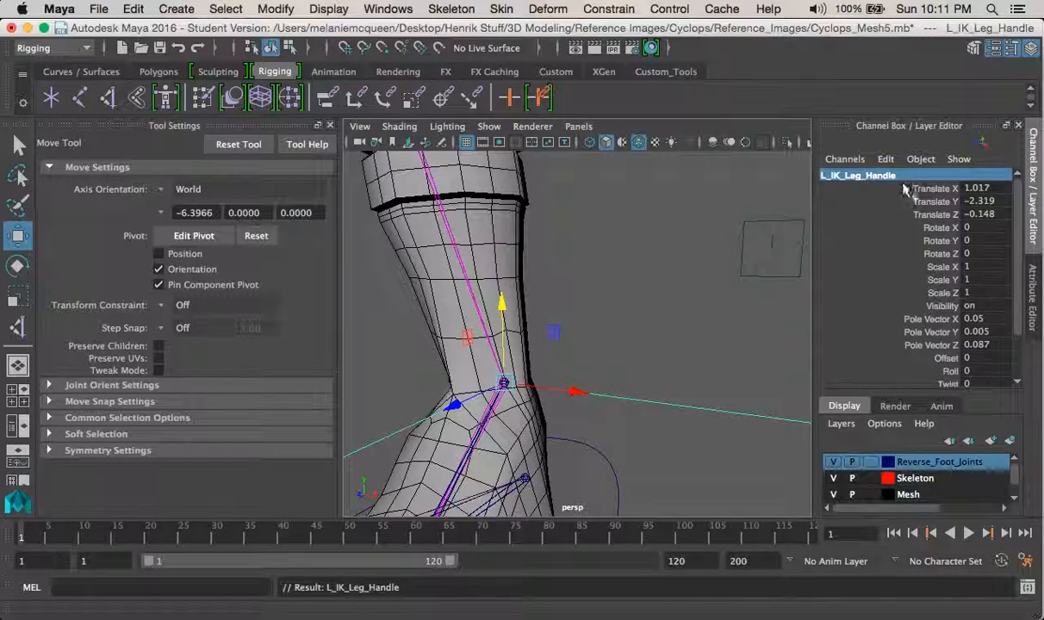
click(848, 176)
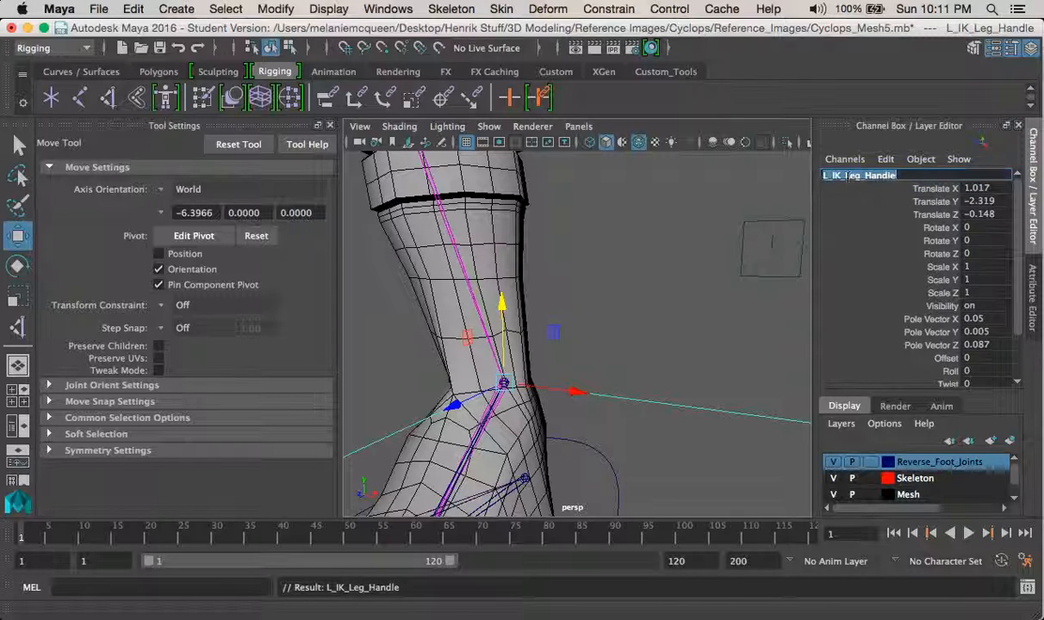
click(843, 175)
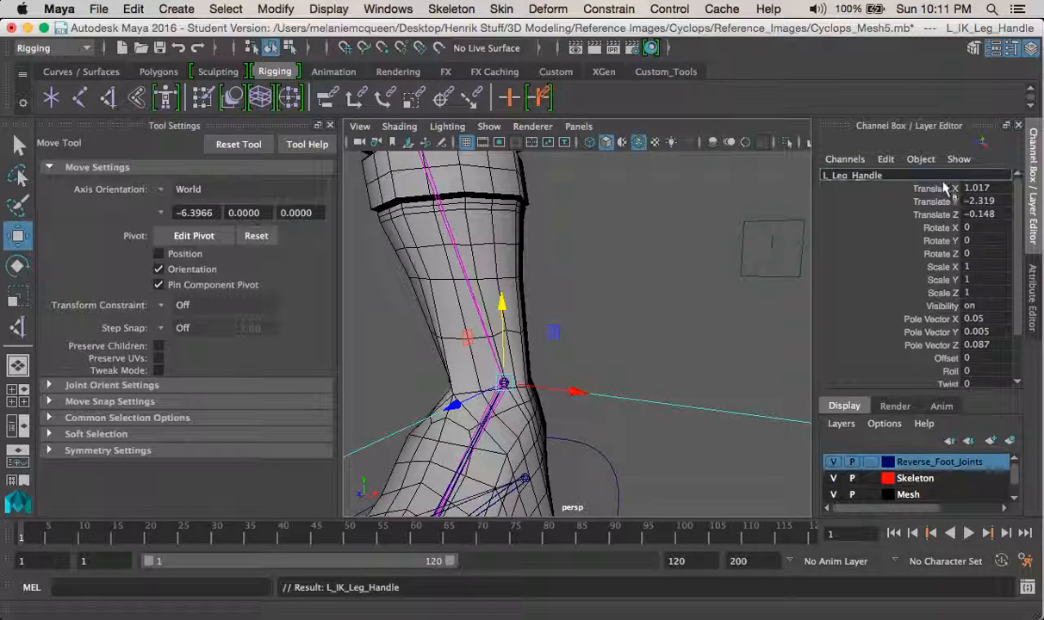
text(K)
key(Return)
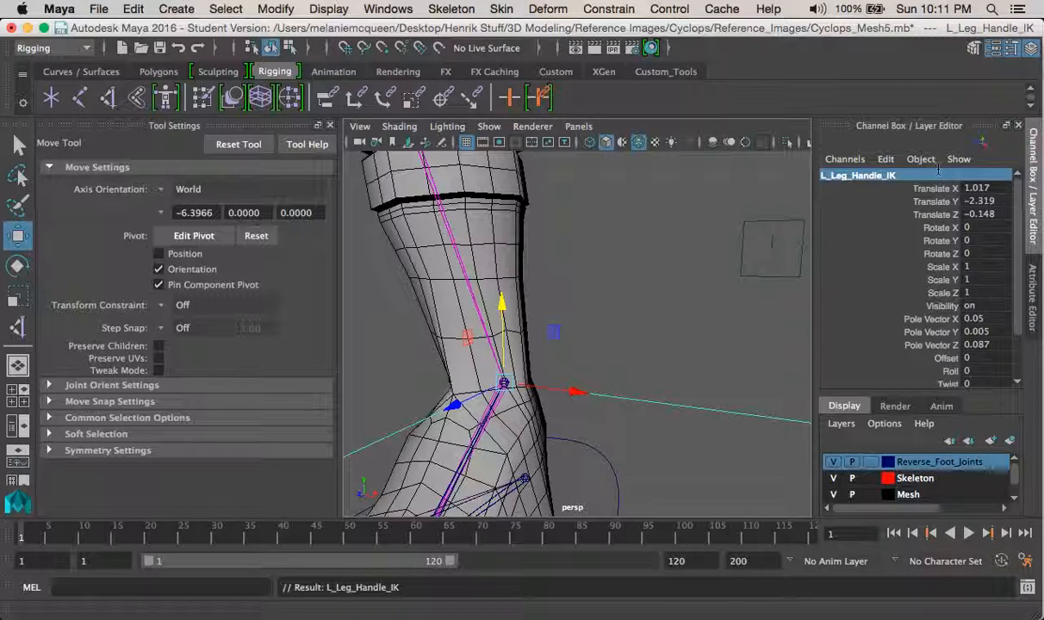
Select L_Hip_JNT on the left leg and undo its unparenting
alt+drag(683, 321, 648, 323)
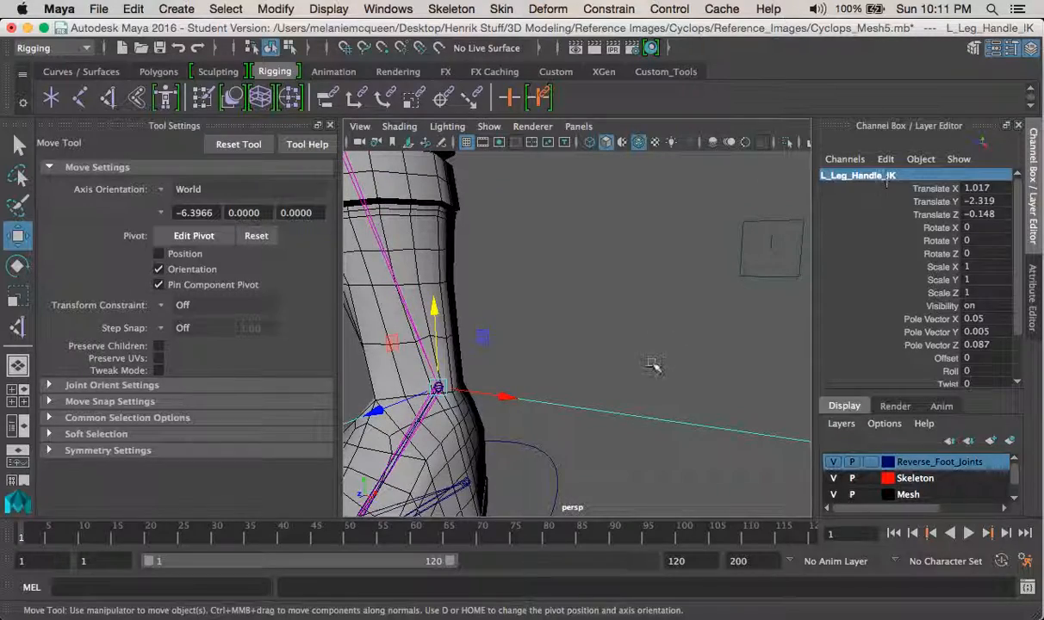
alt+right_drag(655, 366, 552, 303)
alt+drag(553, 303, 651, 294)
alt+middle_drag(600, 266, 608, 366)
alt+right_drag(608, 365, 635, 310)
alt+middle_drag(634, 274, 605, 172)
alt+right_drag(605, 190, 713, 401)
alt+middle_drag(605, 317, 713, 414)
alt+right_drag(713, 415, 657, 247)
alt+middle_drag(656, 246, 707, 427)
alt+right_drag(706, 427, 526, 183)
alt+middle_drag(527, 183, 556, 238)
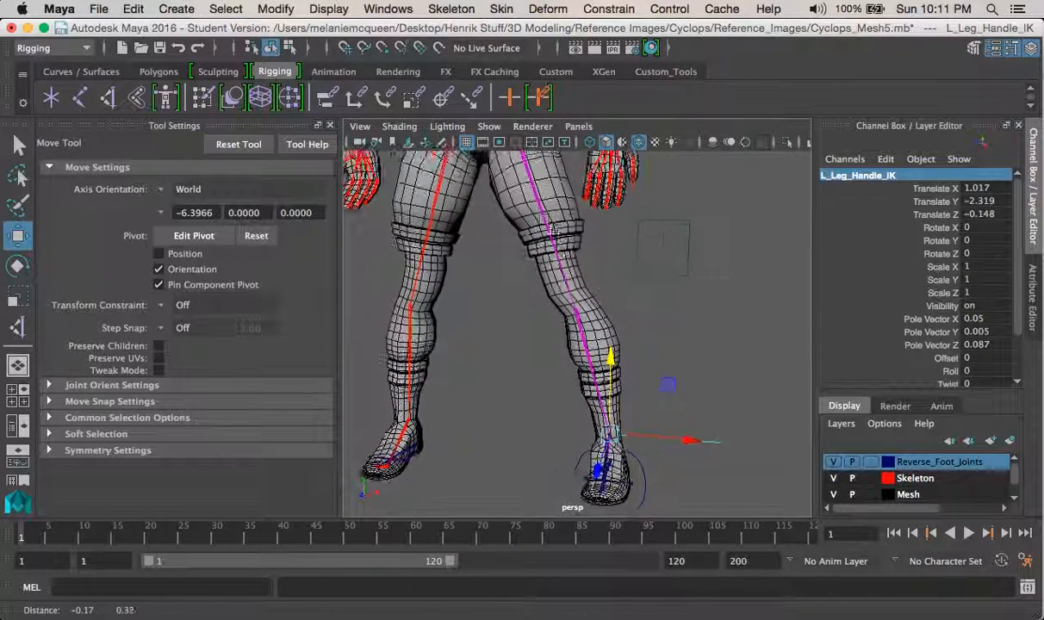
click(512, 184)
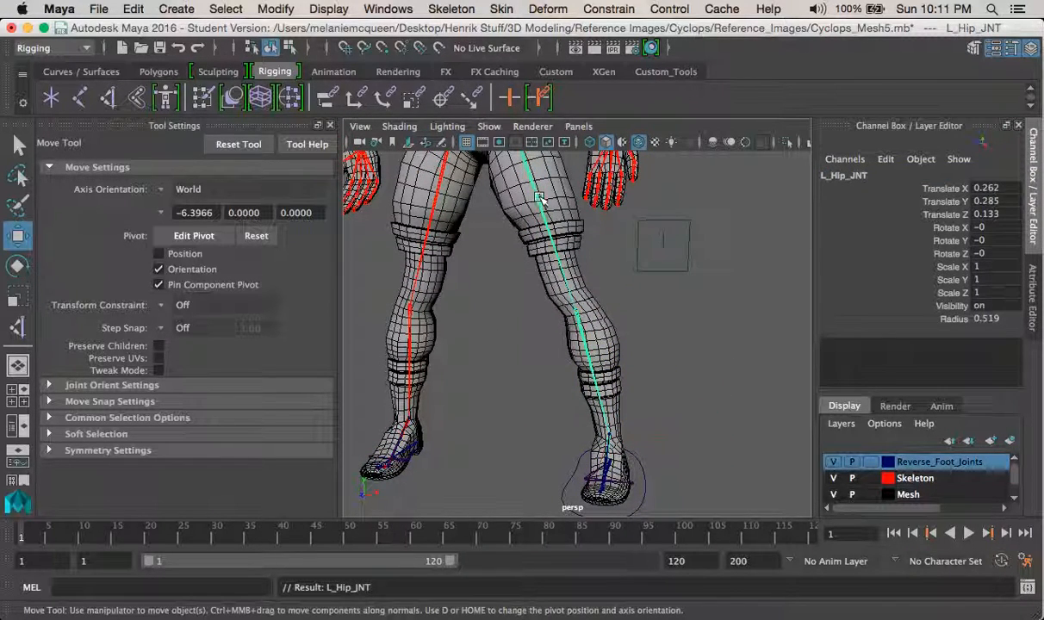
key(z)
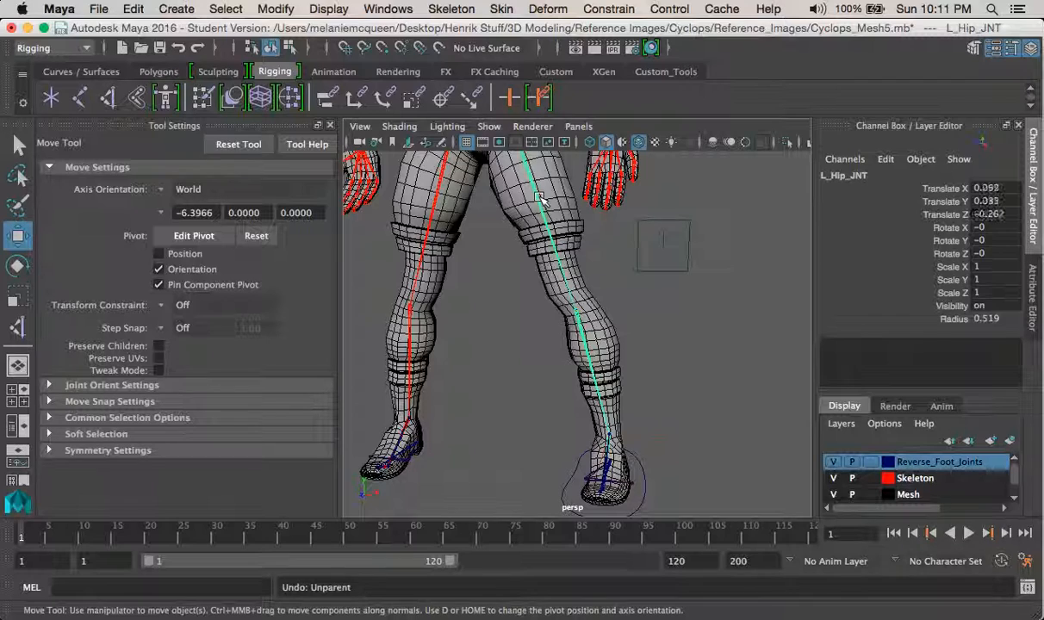
Isolate the left leg joint chain in the perspective view and frame the ankle and foot joints
key(ctrl+1)
alt+middle_drag(497, 293, 547, 388)
alt+middle_drag(535, 311, 479, 233)
click(597, 327)
alt+middle_drag(596, 327, 585, 276)
alt+drag(585, 307, 671, 424)
alt+middle_drag(586, 372, 631, 331)
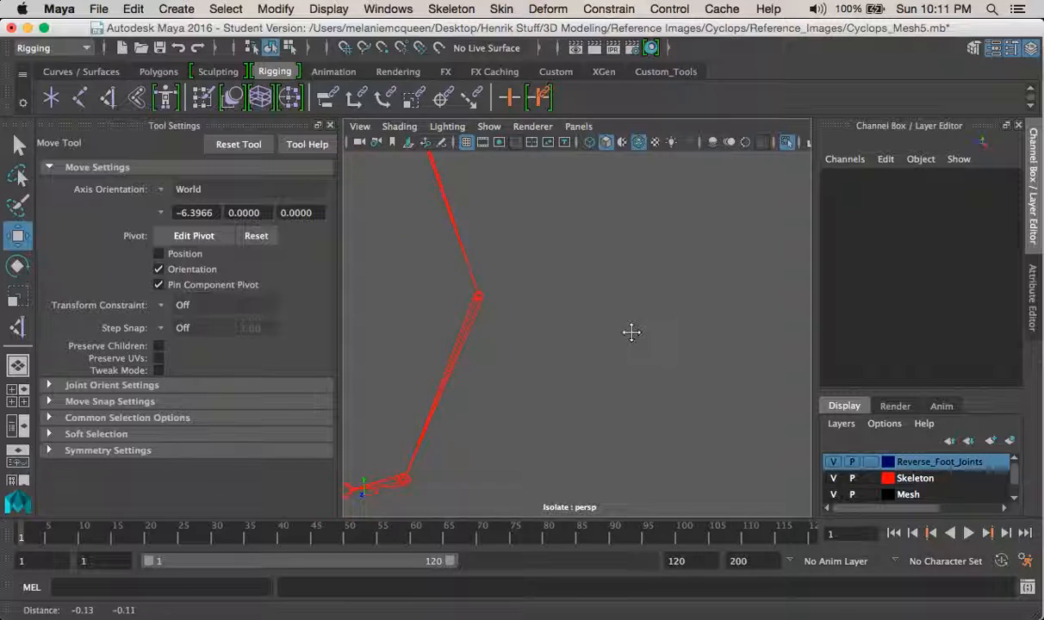
Create a Rotate-Plane IK handle from L_Ankle_JNT to L_Ball_Toe_JNT
click(449, 9)
click(493, 201)
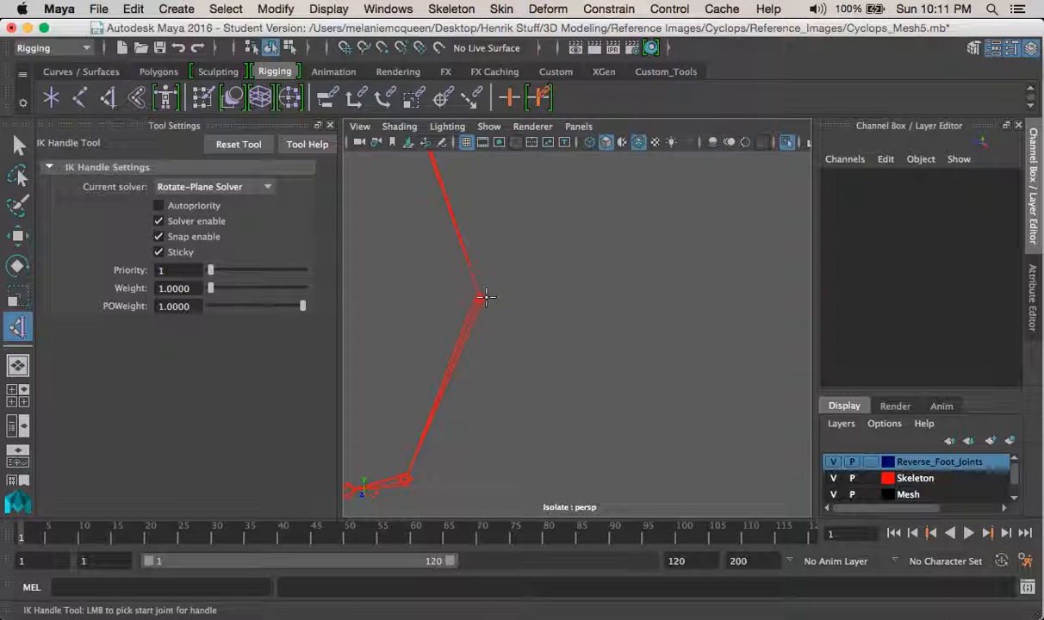
click(480, 296)
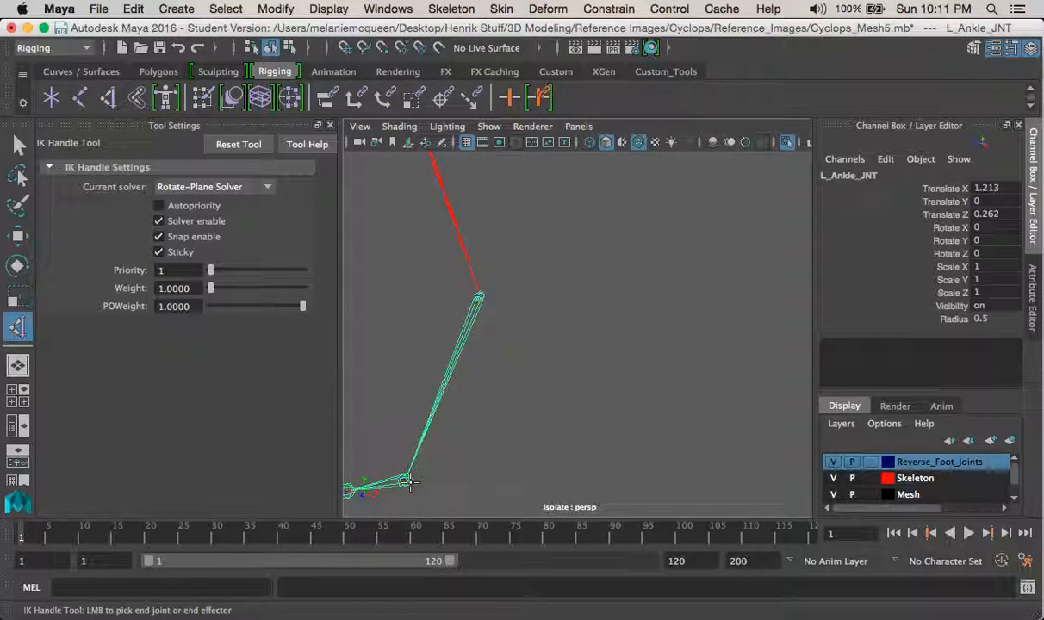
click(409, 484)
key(w)
alt+drag(496, 459, 502, 422)
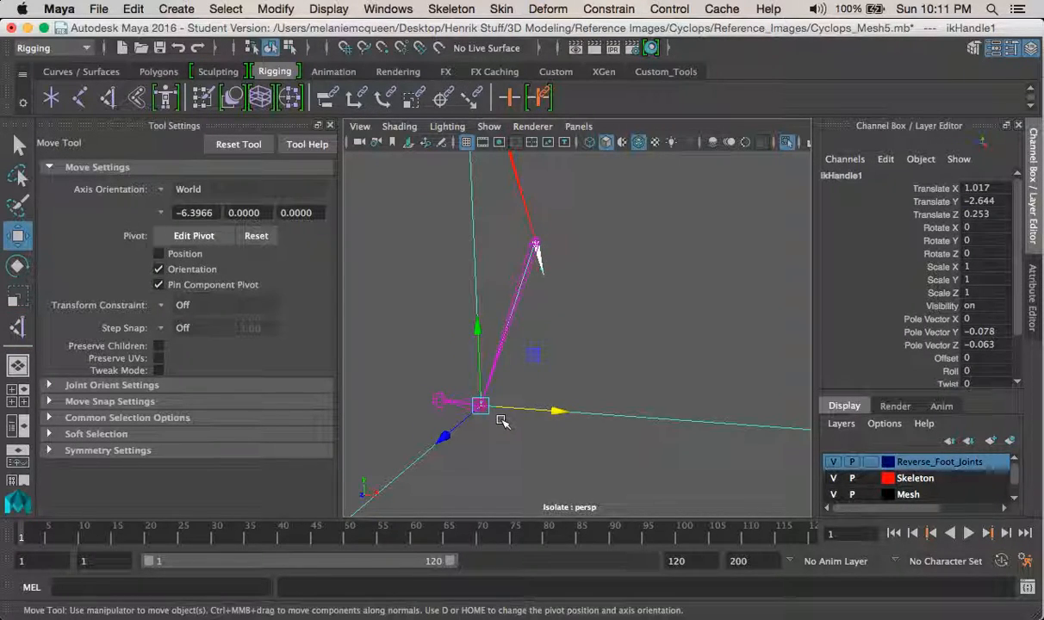
Create another IK handle from L_Ball_Toe_JNT to the end joint of the left toe
key(y)
click(483, 406)
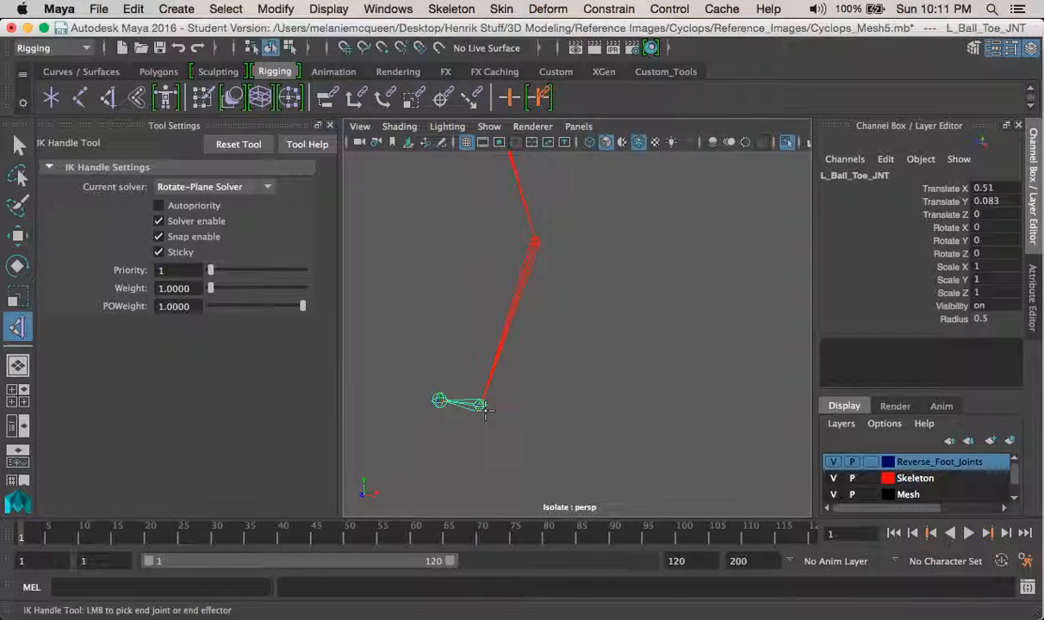
click(439, 402)
key(w)
Select the ankle-to-ball IK handle and rename it as L_Ball_Toe_Handle_IK
drag(458, 259, 539, 283)
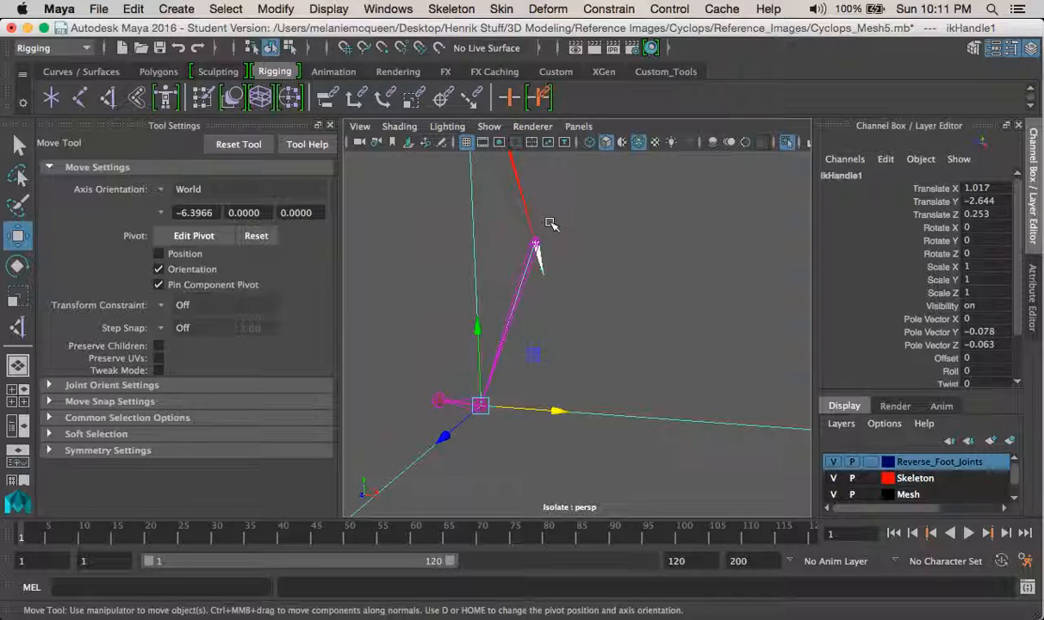
double_click(881, 174)
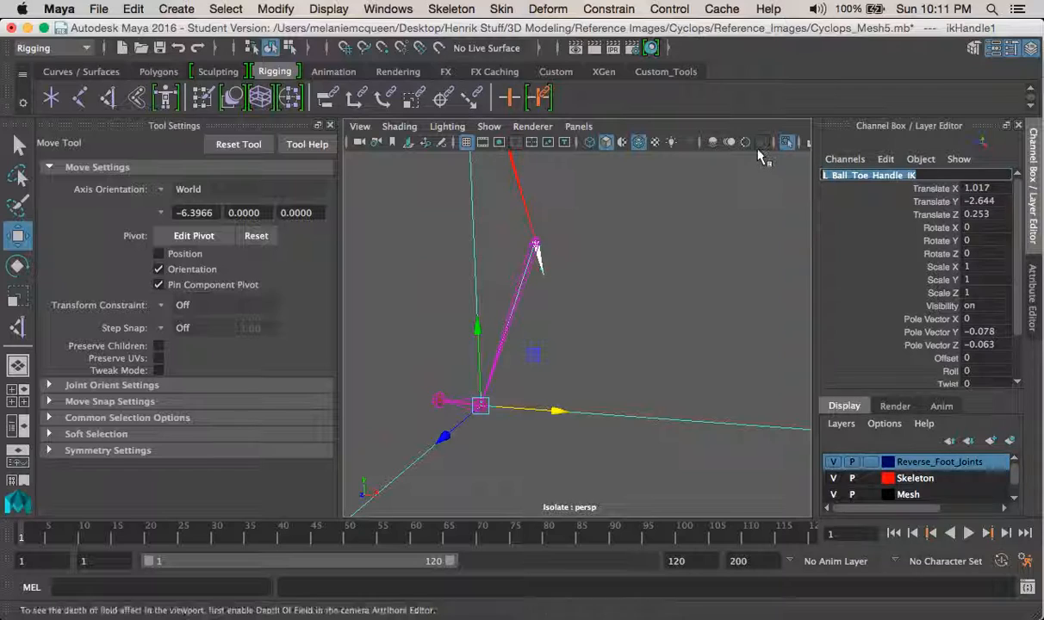
key(Return)
Select the IK handle at the left toe end and rename it as L_Toe_Handle_IK
drag(420, 343, 457, 416)
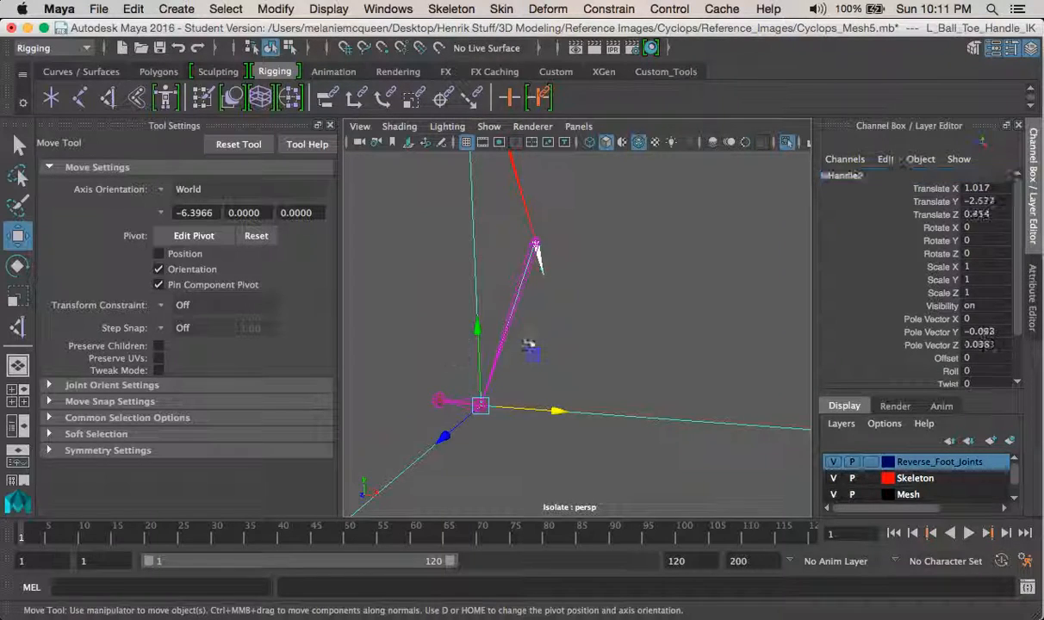
click(865, 184)
click(867, 176)
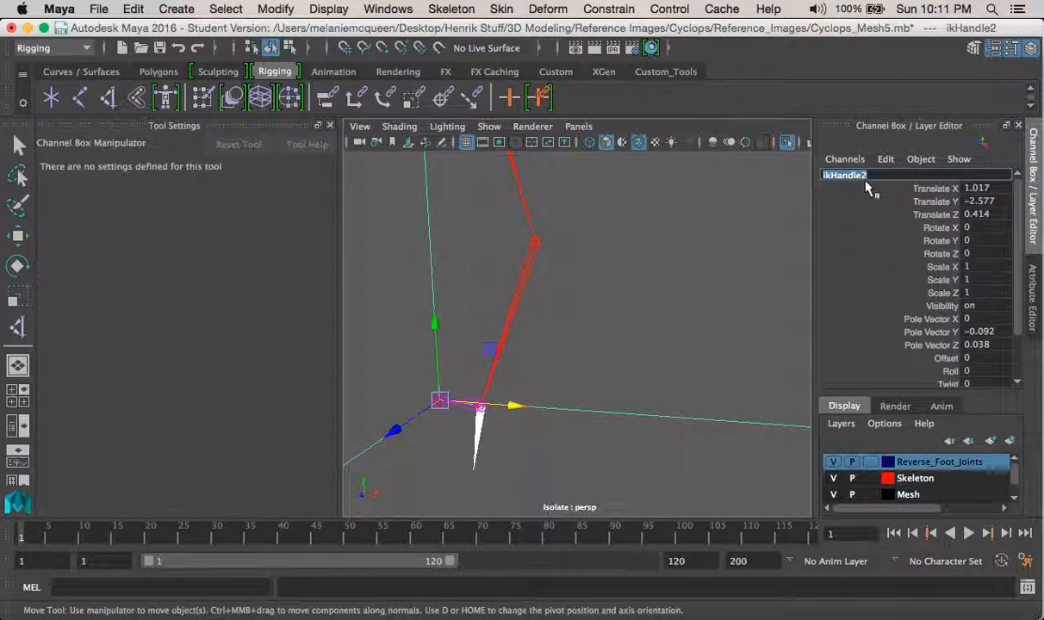
text(L_Ball_Toe_Handle_IK)
key(BackSpace)
key(Return)
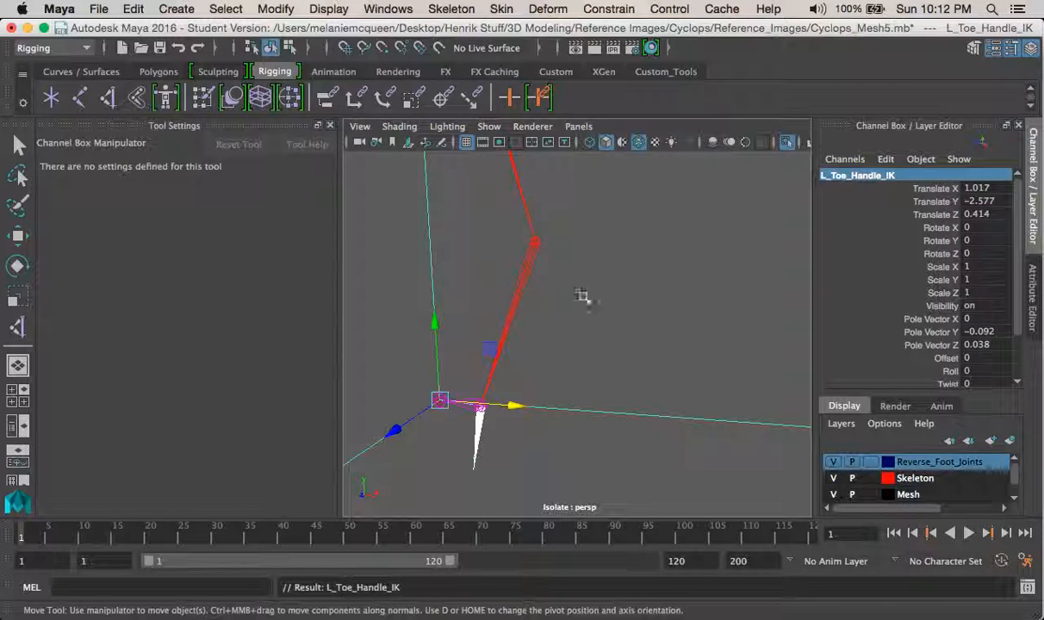
End the joint isolation, select the IK handle at the left ankle and open its name for editing
alt+drag(578, 282, 695, 365)
scroll(696, 365, down, 5)
click(687, 343)
key(ctrl+1)
alt+drag(660, 321, 644, 287)
click(569, 314)
alt+drag(687, 340, 665, 335)
alt+middle_drag(665, 335, 633, 333)
alt+drag(632, 333, 681, 332)
double_click(864, 175)
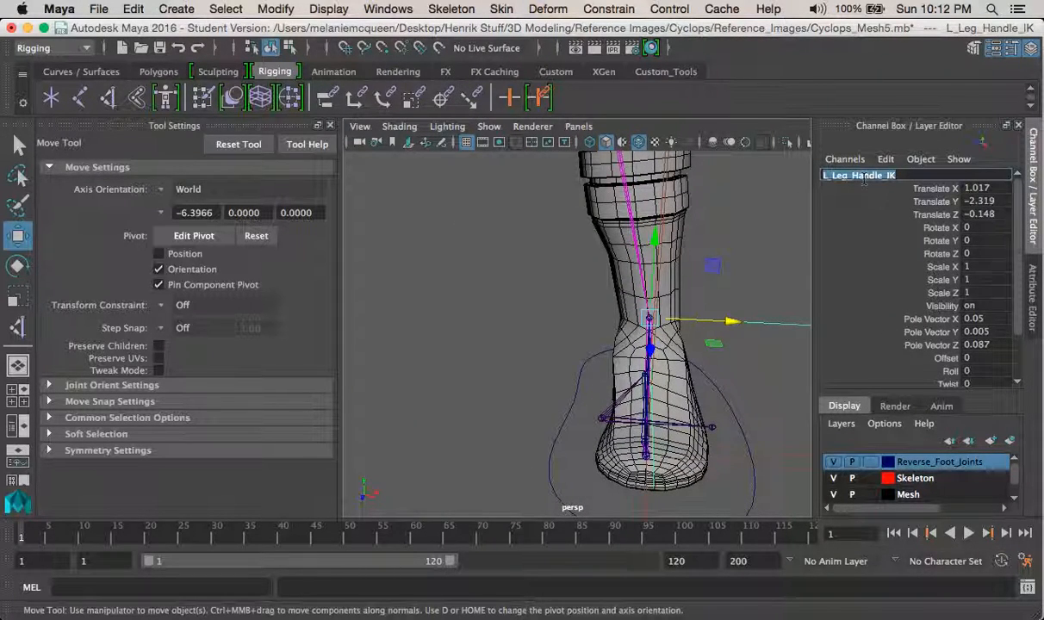
Create a Rotate-Plane IK handle from R_Hip_JNT to the right ankle joint
click(440, 249)
scroll(442, 250, down, 4)
alt+middle_drag(442, 250, 611, 368)
scroll(582, 275, down, 3)
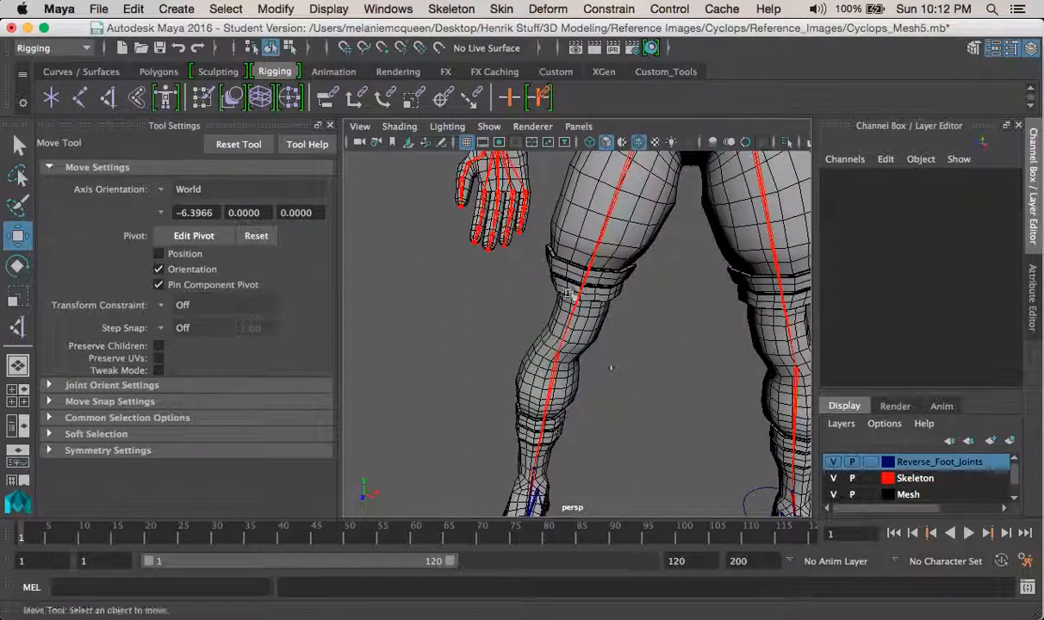
click(451, 8)
click(496, 204)
alt+drag(558, 211, 609, 217)
alt+middle_drag(608, 218, 577, 245)
click(618, 259)
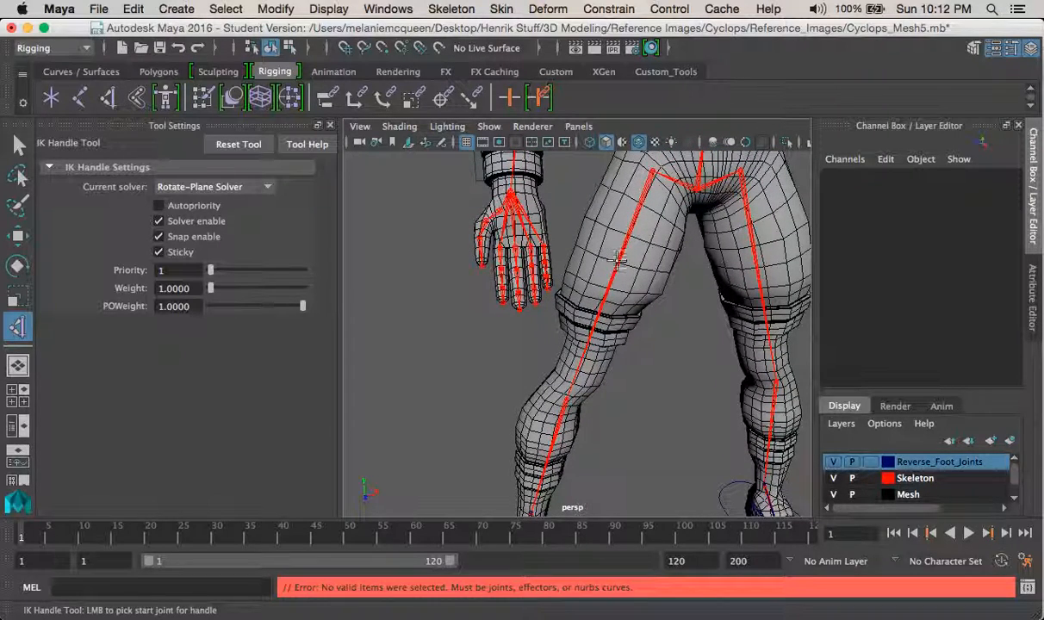
click(653, 172)
alt+middle_drag(579, 259, 595, 133)
alt+right_drag(595, 134, 665, 436)
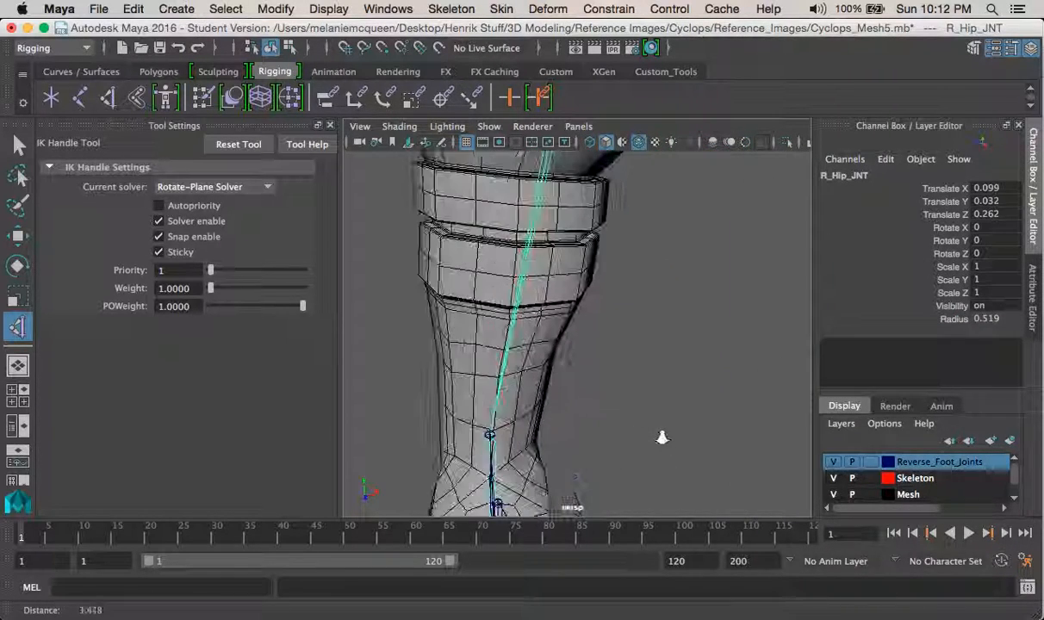
click(490, 435)
Rename the new IK handle at the right ankle as R_Leg_Handle_IK
alt+drag(636, 410, 643, 395)
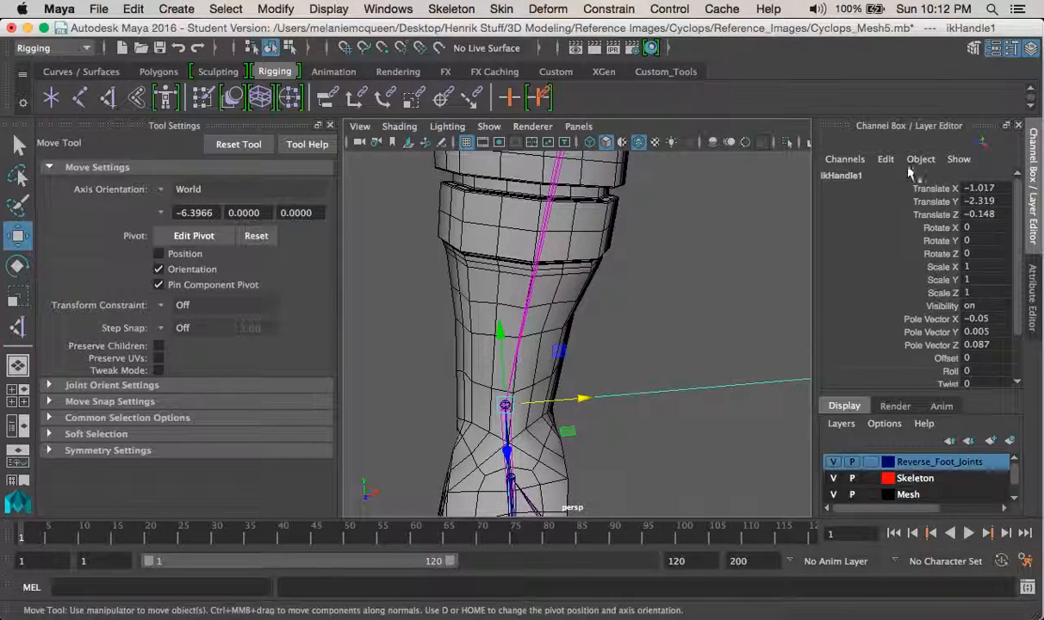
click(883, 173)
text(L_Leg_Handle_IK)
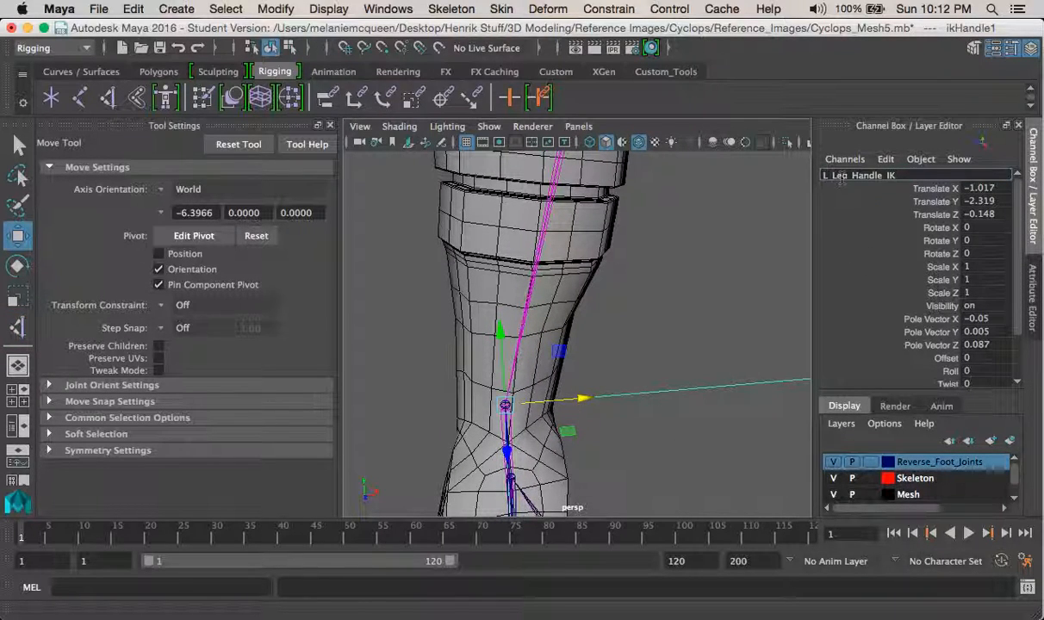
key(BackSpace)
text(R)
key(Return)
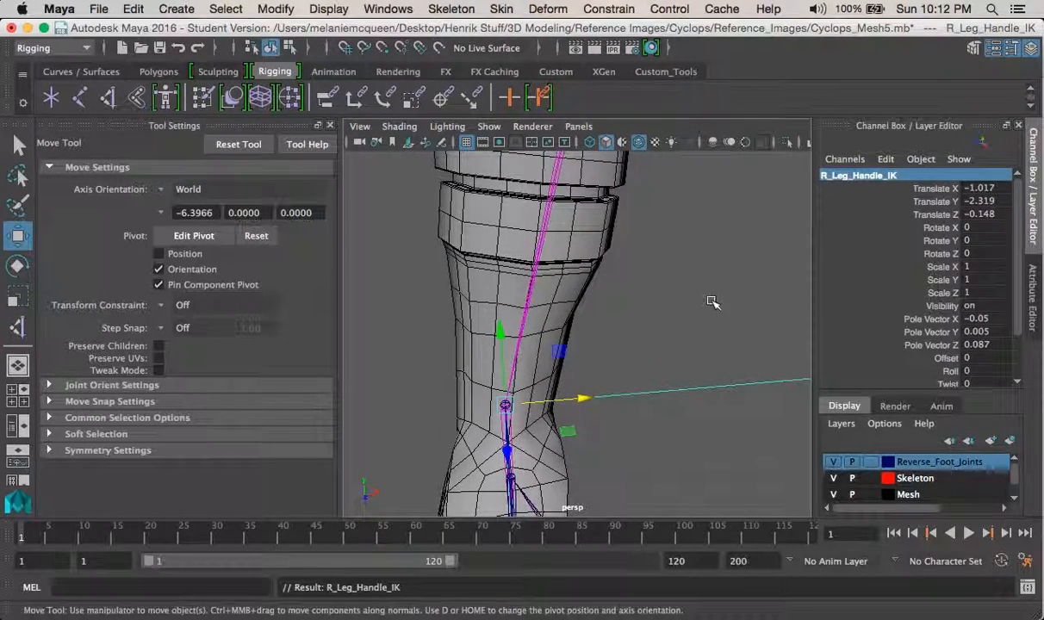
Isolate the right leg joints from R_Knee_JNT down and create a Rotate-Plane IK handle from R_Ankle_JNT to R_Ball_Toe_JNT
alt+middle_drag(665, 475, 656, 369)
alt+drag(657, 369, 683, 366)
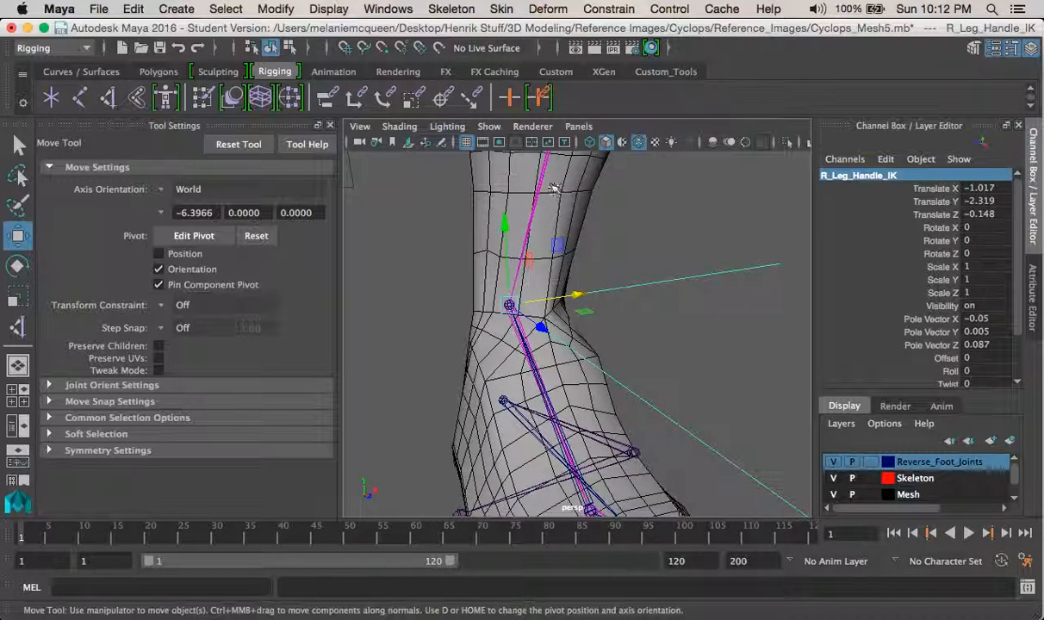
scroll(683, 366, down, 5)
click(580, 230)
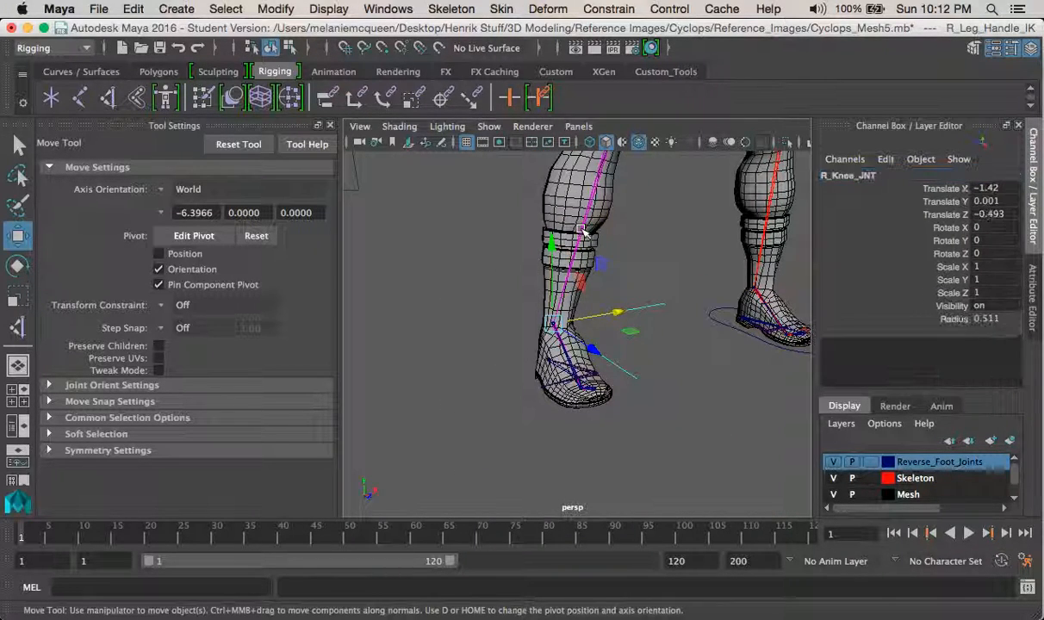
key(ctrl+1)
alt+middle_drag(620, 291, 610, 251)
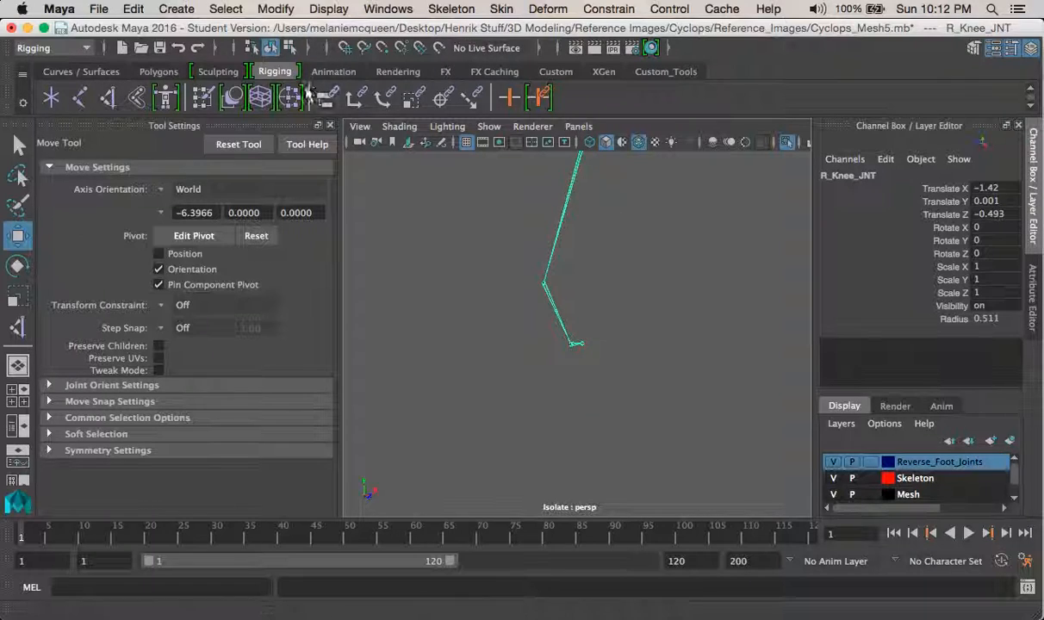
click(451, 8)
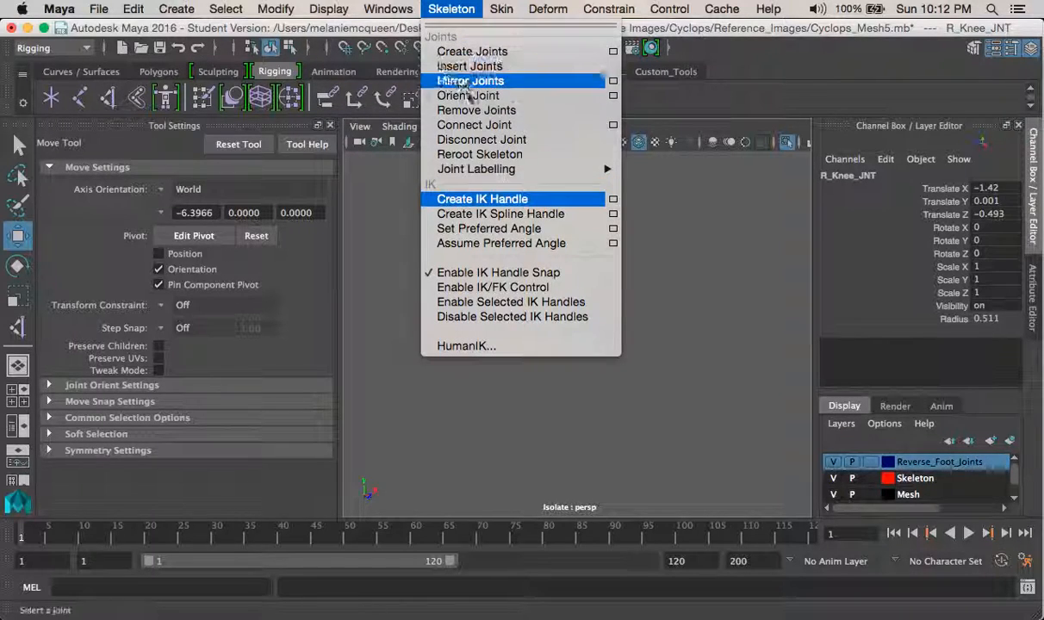
click(479, 201)
click(545, 286)
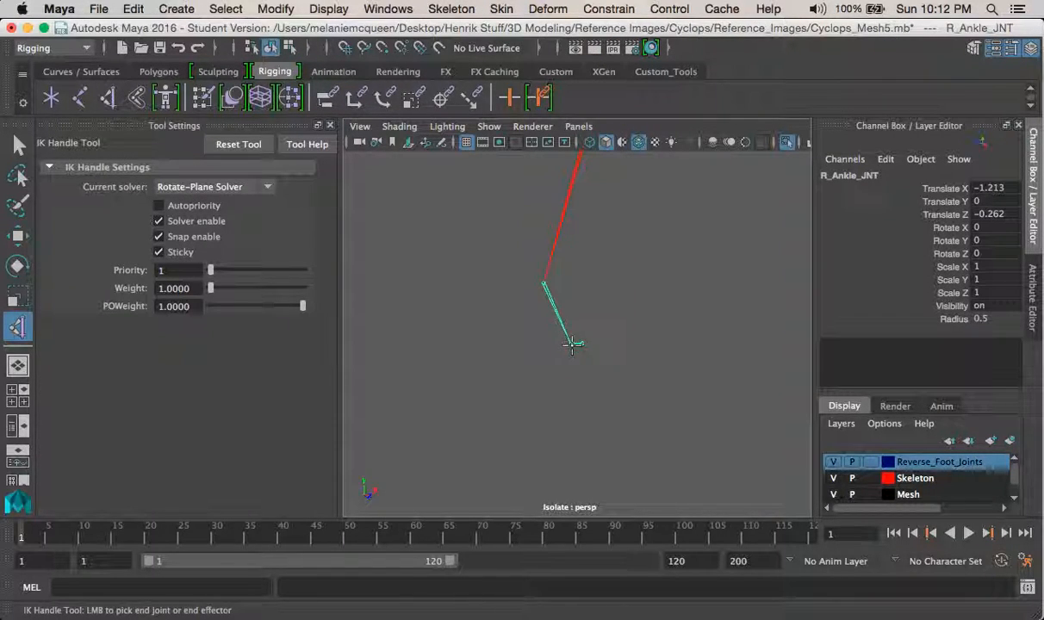
click(573, 345)
Create an IK handle from R_Ball_Toe_JNT to the right toe end joint and end the joint isolation
alt+drag(570, 343, 582, 280)
click(527, 248)
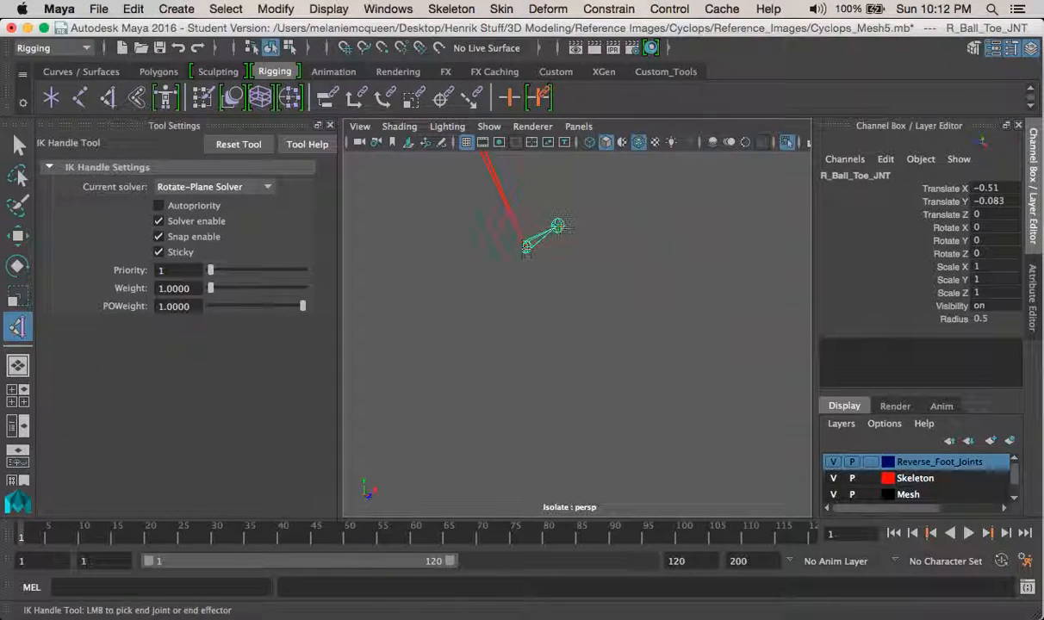
click(558, 227)
alt+drag(540, 265, 621, 275)
click(692, 212)
key(ctrl+1)
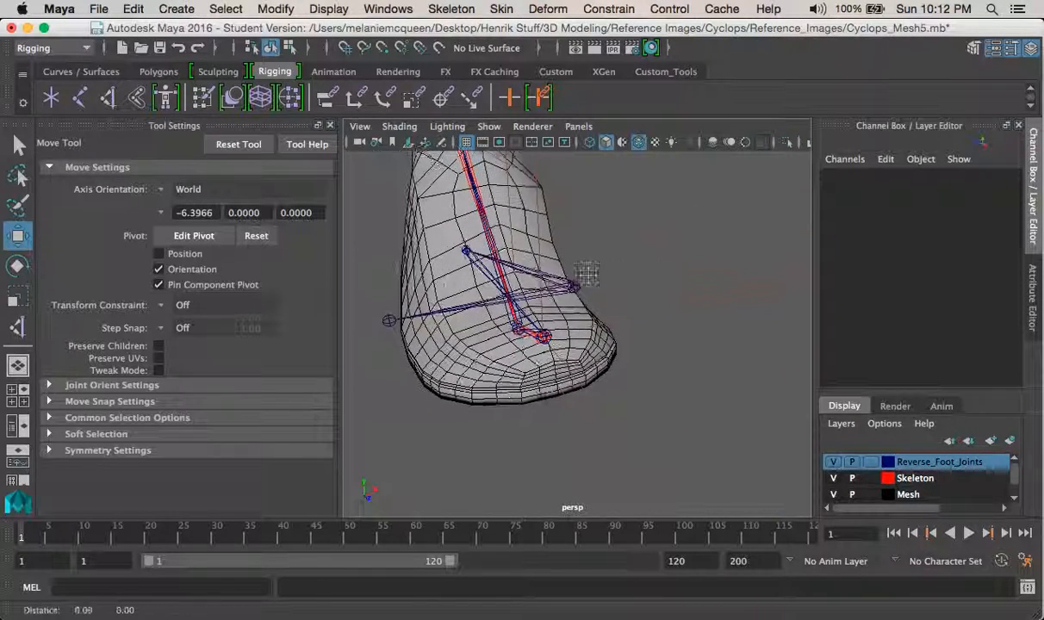
Copy the left ball IK handle's name to the right ball IK handle and change it to R_Ball_Toe_Handle_IK
alt+middle_drag(621, 276, 549, 226)
alt+right_drag(550, 226, 552, 265)
alt+drag(553, 265, 482, 242)
alt+middle_drag(482, 242, 450, 235)
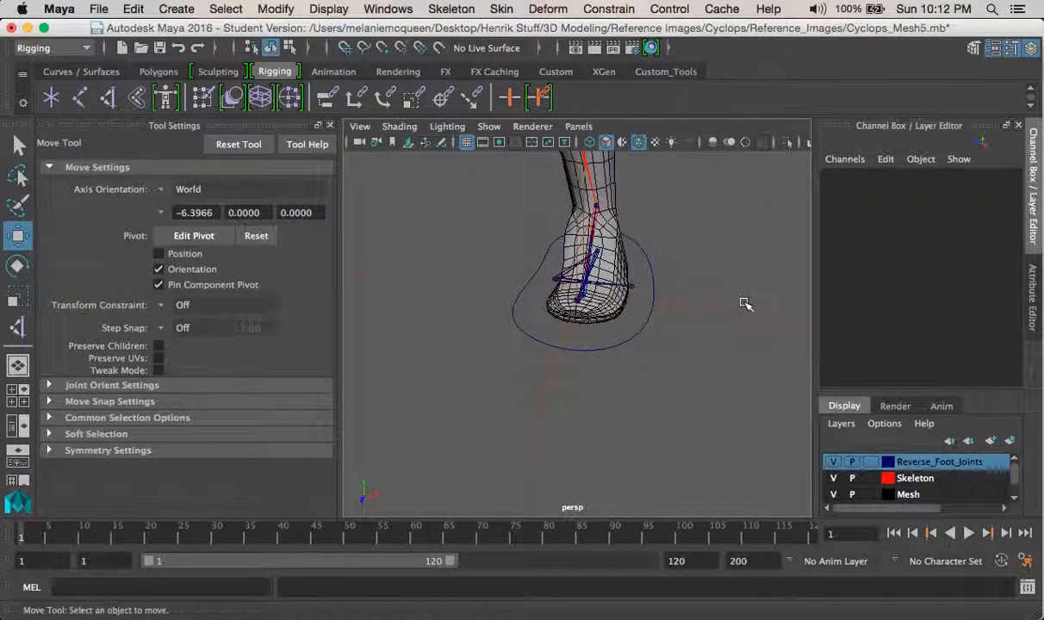
alt+drag(797, 294, 661, 330)
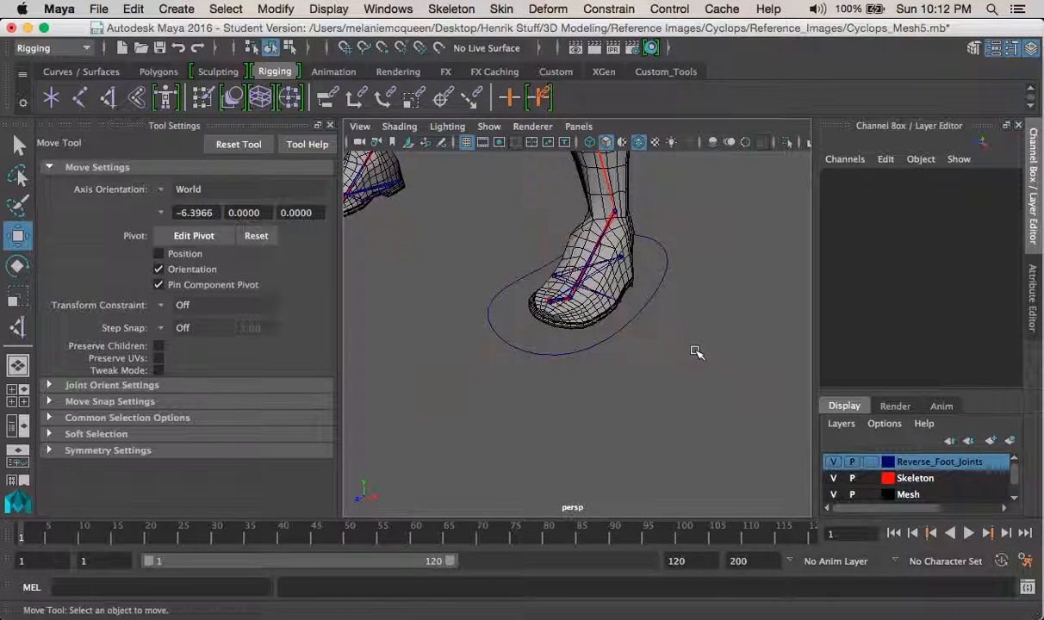
click(569, 298)
click(888, 175)
key(super+c)
alt+middle_drag(491, 182, 620, 212)
click(508, 242)
click(435, 223)
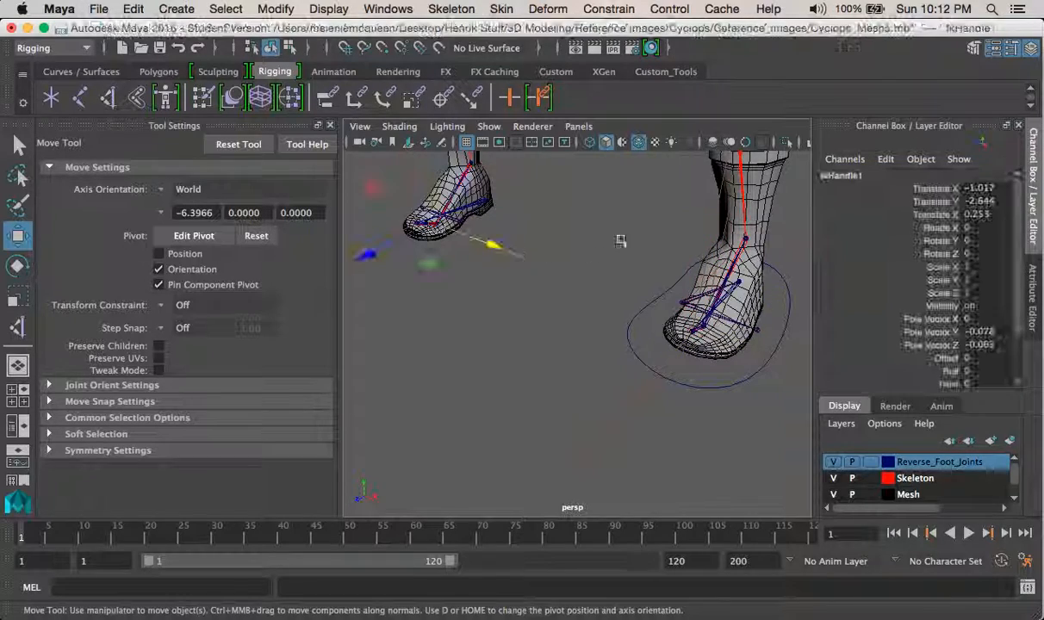
click(848, 176)
key(super+v)
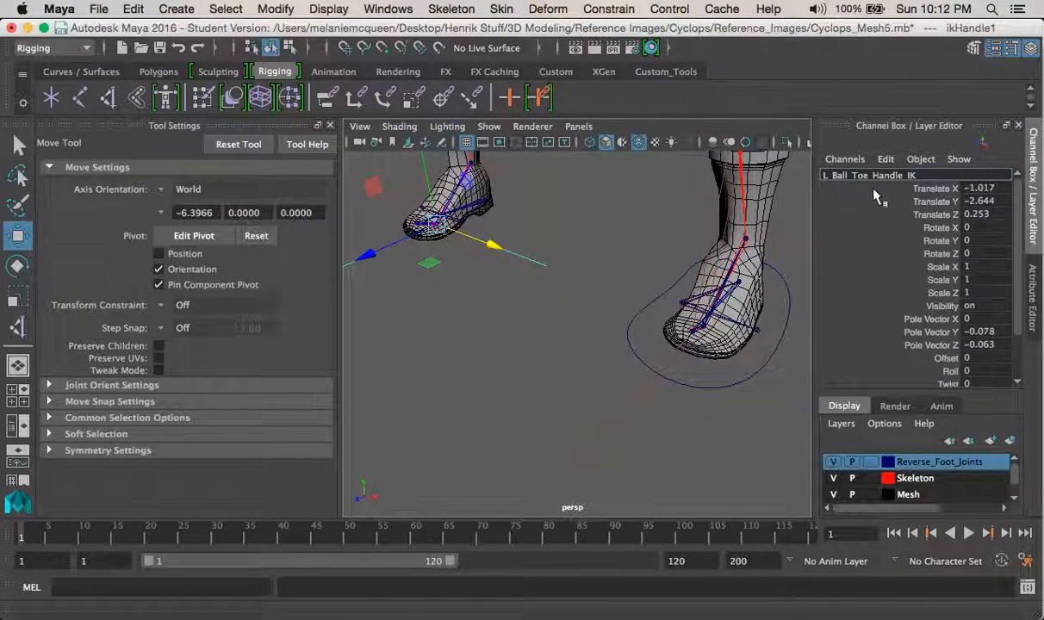
text(R)
key(Return)
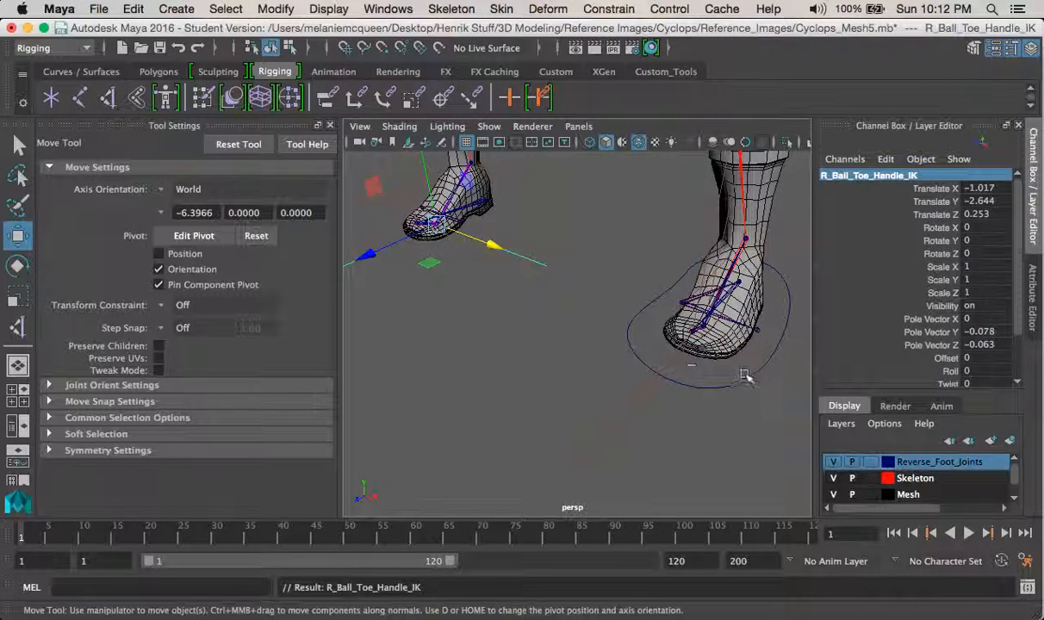
Copy the left toe IK handle's name to the right toe IK handle and change it to R_Toe_Handle_IK
click(783, 374)
click(849, 177)
key(super+c)
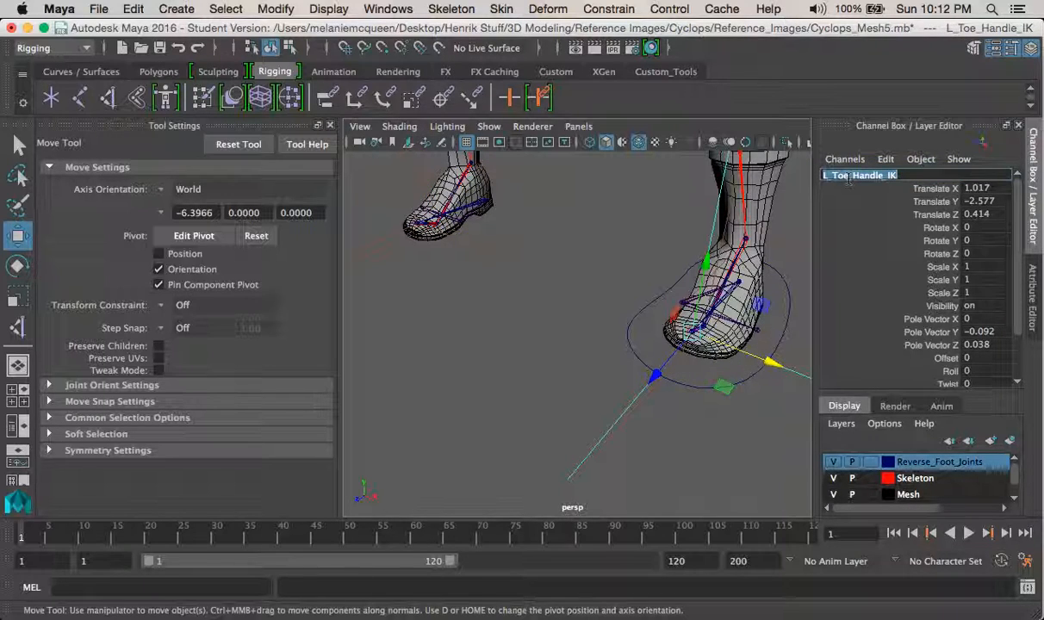
drag(464, 248, 403, 209)
click(859, 177)
key(super+v)
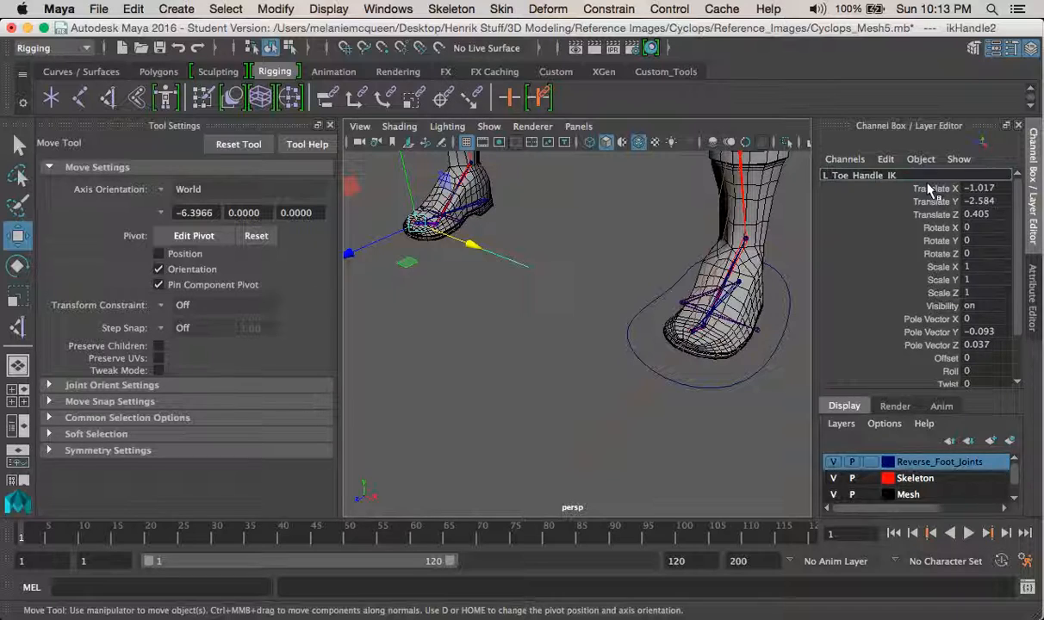
key(BackSpace)
text(R)
key(Return)
Select the leg, ball and toe IK handles of the left foot together
alt+drag(625, 275, 483, 332)
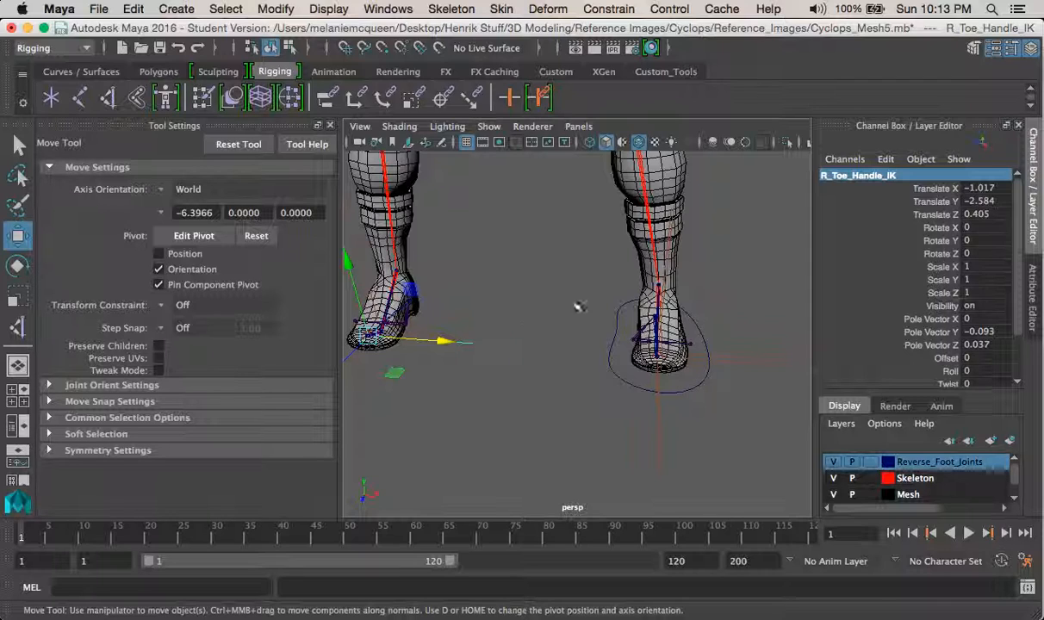
alt+drag(534, 301, 490, 291)
alt+middle_drag(489, 291, 353, 277)
alt+right_drag(613, 327, 743, 449)
alt+middle_drag(733, 417, 760, 331)
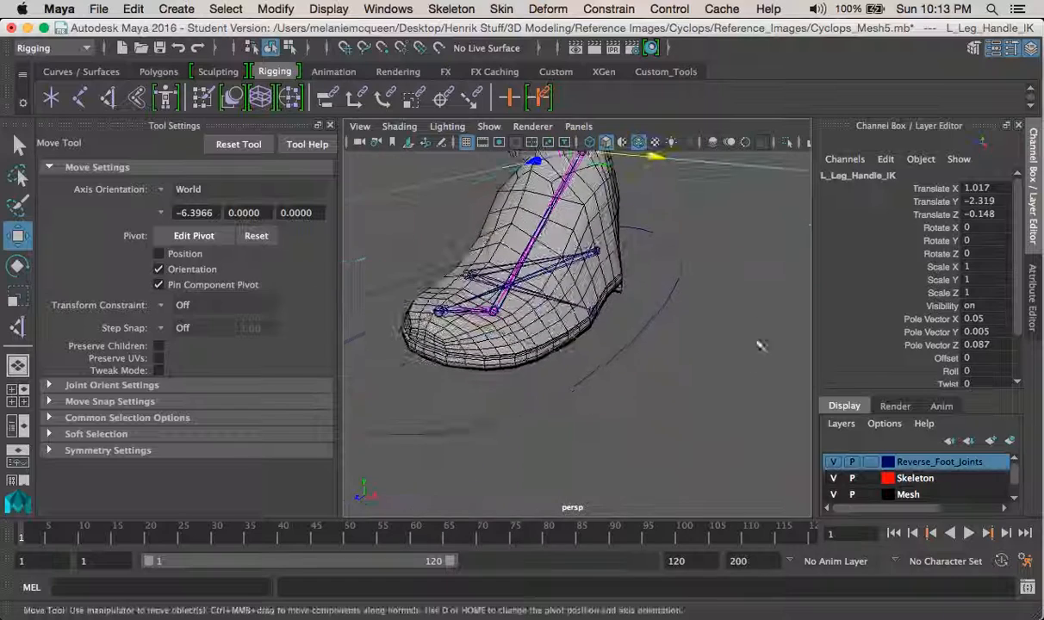
key(super+z)
alt+drag(698, 294, 658, 286)
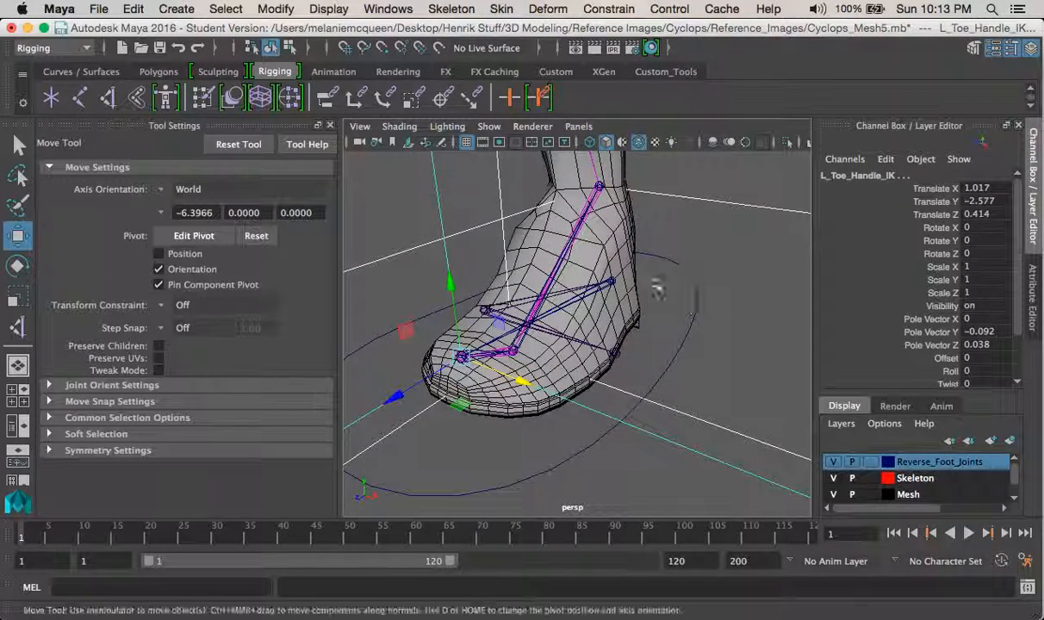
Add L_Reverse_Bank_In_JNT to the selected left IK handles and isolate them in the viewport
click(611, 283)
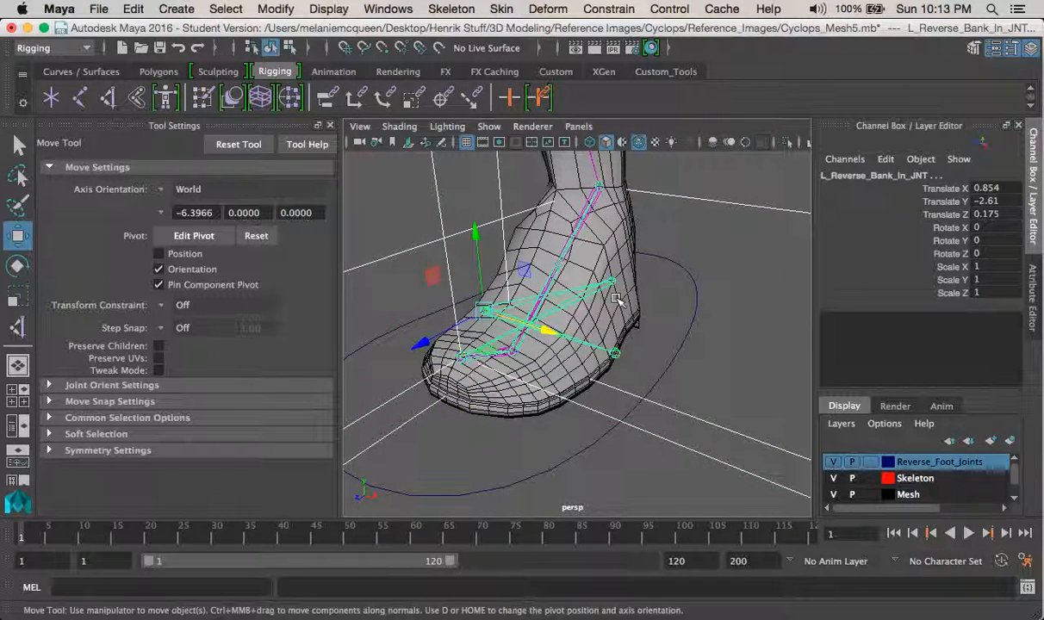
key(shift+p)
key(super+z)
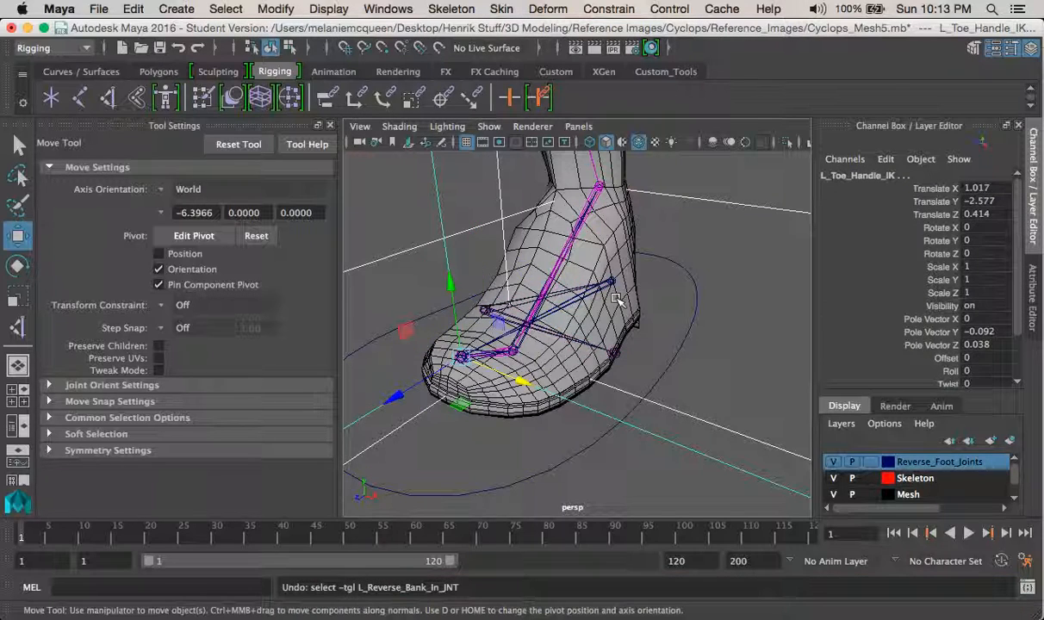
shift+click(483, 307)
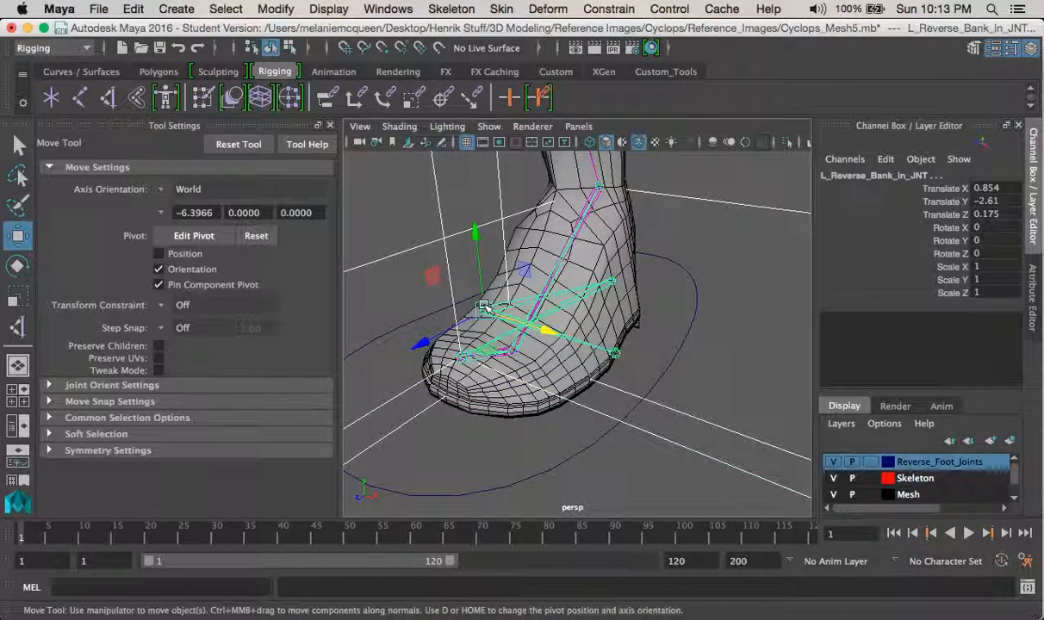
key(shift+i)
click(670, 307)
alt+drag(685, 294, 619, 372)
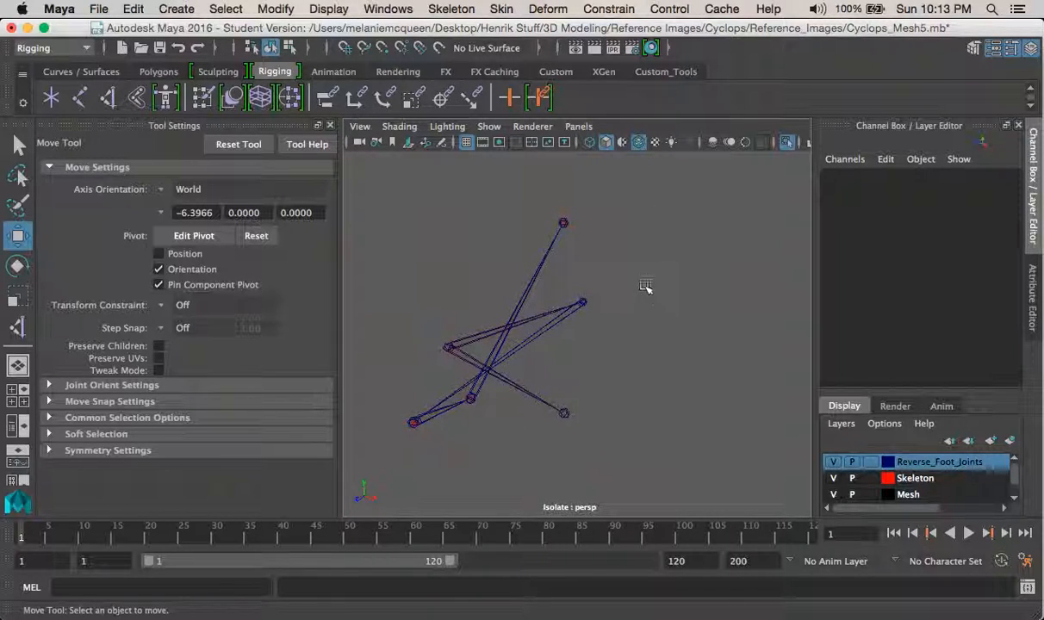
Parent L_Leg_Handle_IK under the left reverse foot's ankle joint
key(ctrl+z)
alt+middle_drag(678, 282, 584, 369)
mouse_move(549, 319)
alt+middle_down()
mouse_move(588, 322)
mouse_move(650, 243)
alt+middle_up()
alt+middle_drag(634, 312, 635, 288)
mouse_move(633, 290)
alt+mouse_down()
mouse_move(601, 338)
mouse_move(566, 305)
mouse_move(596, 298)
mouse_move(690, 359)
mouse_move(644, 303)
mouse_move(660, 322)
mouse_move(673, 280)
mouse_move(634, 283)
alt+mouse_up()
scroll(634, 283, up, 5)
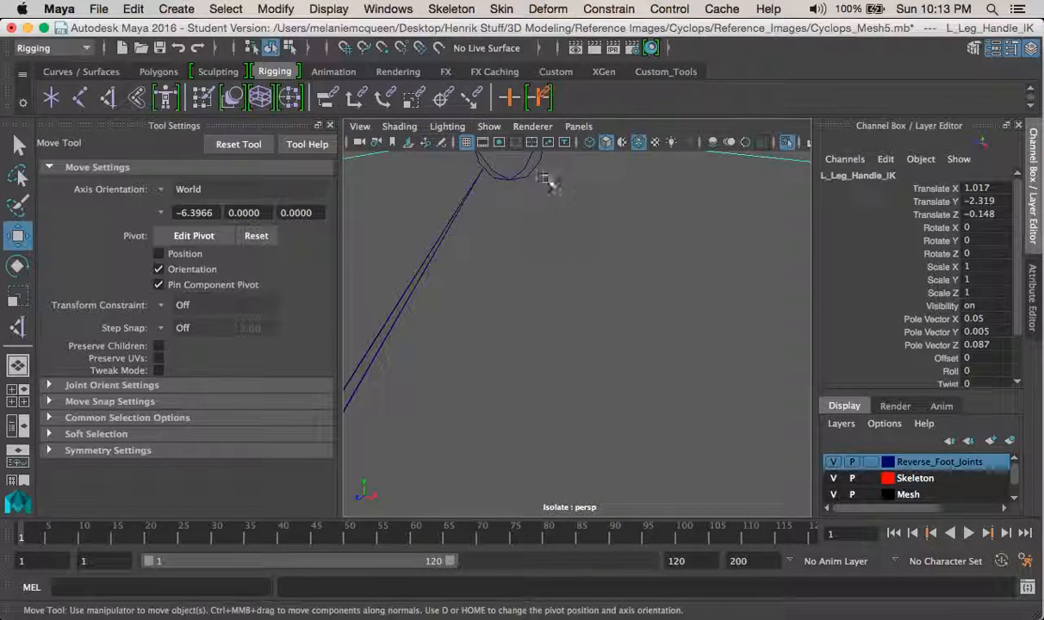
click(534, 167)
key(Down)
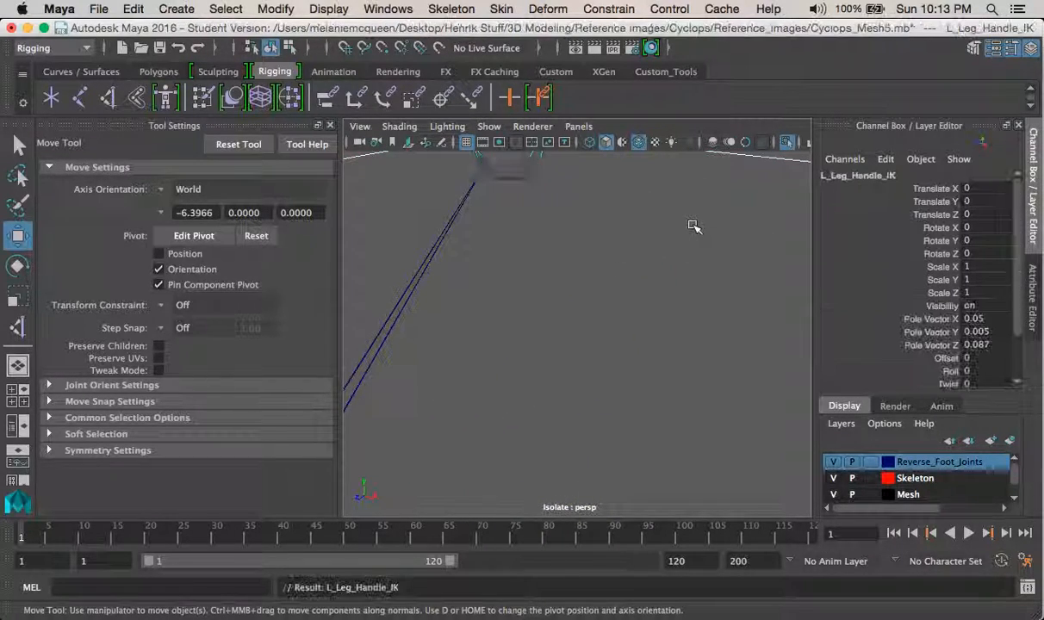
scroll(685, 268, down, 5)
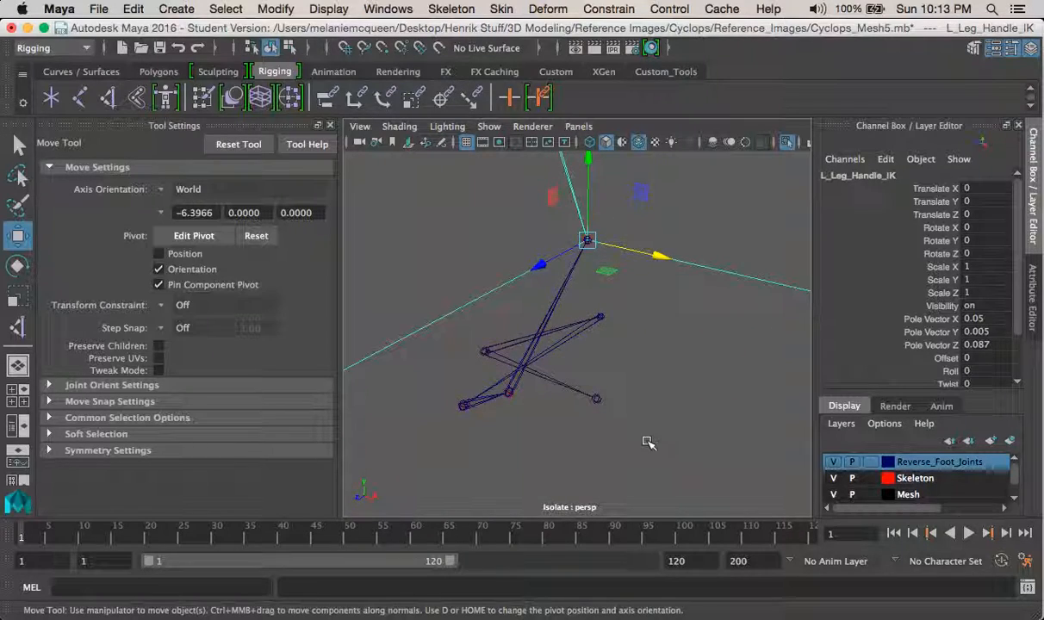
Parent L_Ball_Toe_Handle_IK under L_Reverse_Ball_Toe_JNT
click(636, 393)
alt+drag(636, 392, 674, 354)
click(569, 338)
scroll(615, 357, up, 5)
key(Up)
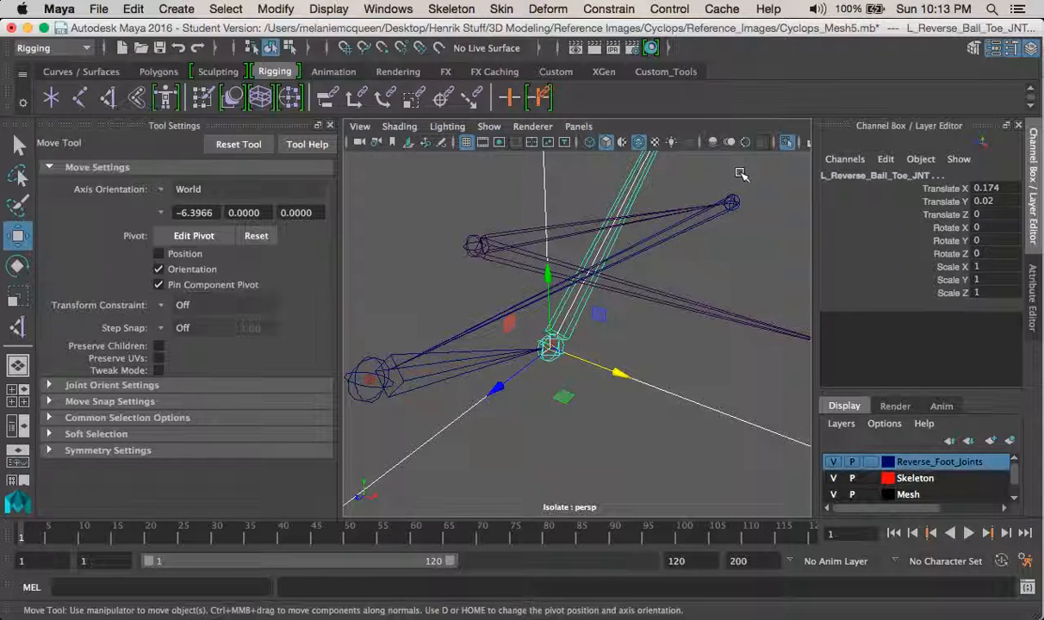
key(Down)
scroll(629, 392, down, 3)
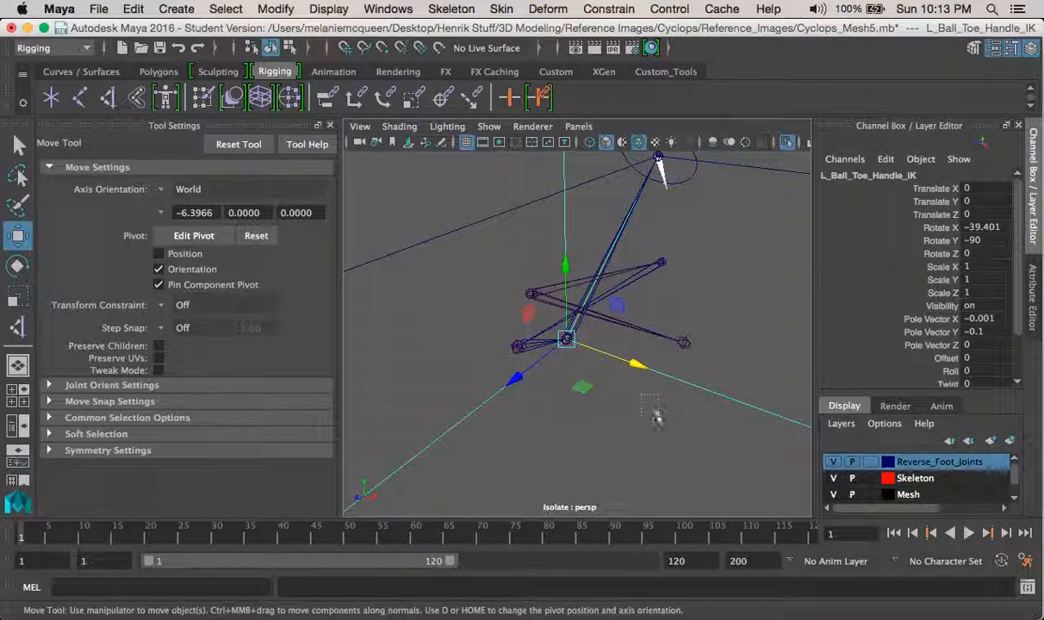
Parent the left toe IK handle under the left reverse foot's toe joint and end the isolation
key(Right)
alt+middle_drag(607, 348, 611, 326)
alt+right_drag(611, 326, 683, 436)
shift+click(391, 209)
key(p)
alt+right_drag(692, 308, 579, 306)
click(492, 296)
alt+drag(492, 296, 548, 284)
alt+right_drag(548, 284, 534, 214)
alt+middle_drag(534, 214, 587, 222)
alt+drag(587, 221, 595, 280)
key(ctrl+1)
Select the right foot's IK handles together with R_Reverse_Bank_In_JNT and isolate them in the viewport
drag(604, 389, 432, 225)
alt+drag(526, 289, 566, 312)
alt+right_drag(566, 312, 633, 332)
alt+middle_drag(501, 280, 596, 304)
alt+right_drag(596, 304, 640, 385)
alt+drag(640, 384, 636, 355)
click(585, 189)
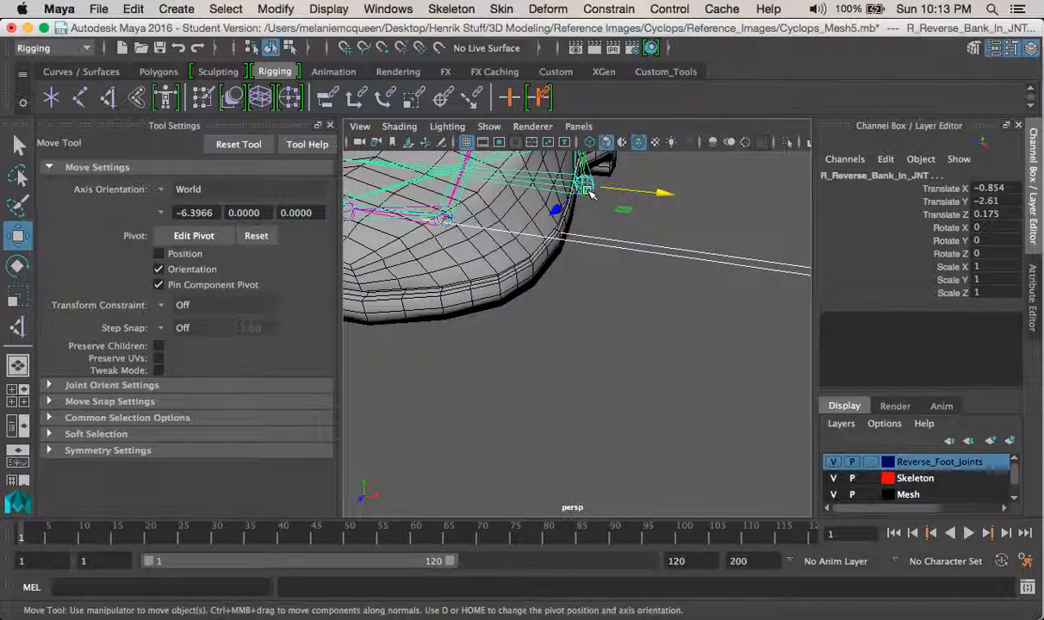
key(ctrl+1)
alt+drag(588, 193, 622, 241)
alt+drag(681, 225, 687, 291)
alt+right_drag(687, 292, 653, 258)
alt+middle_drag(652, 258, 638, 340)
click(695, 319)
Parent R_Leg_Handle_IK under the right reverse foot's ankle joint
alt+drag(634, 291, 545, 265)
alt+middle_drag(545, 266, 472, 269)
alt+right_drag(472, 268, 572, 365)
click(429, 216)
click(426, 214)
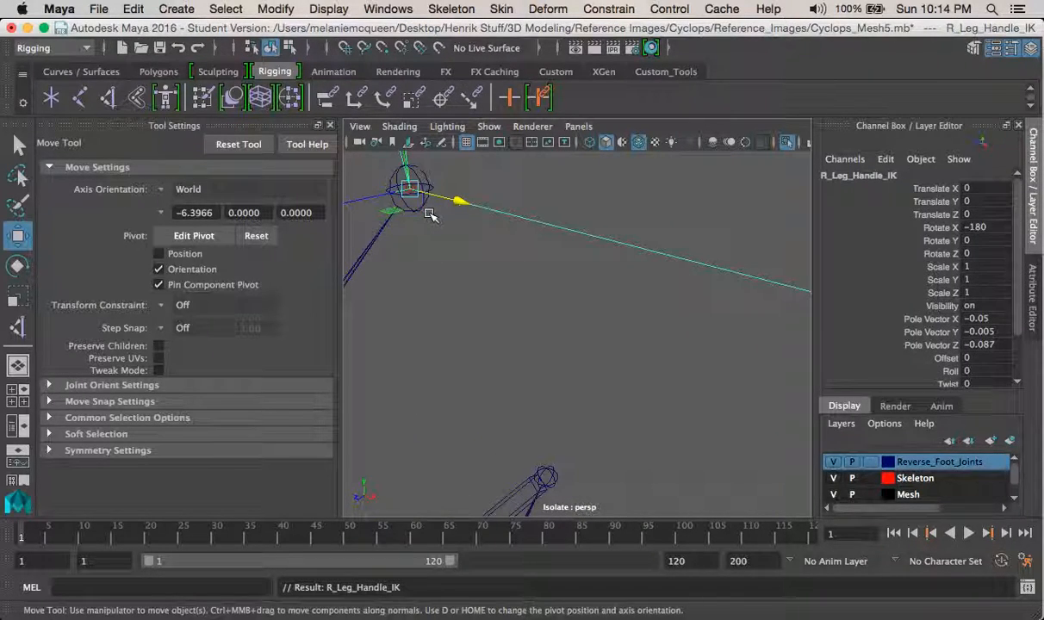
alt+drag(426, 214, 623, 322)
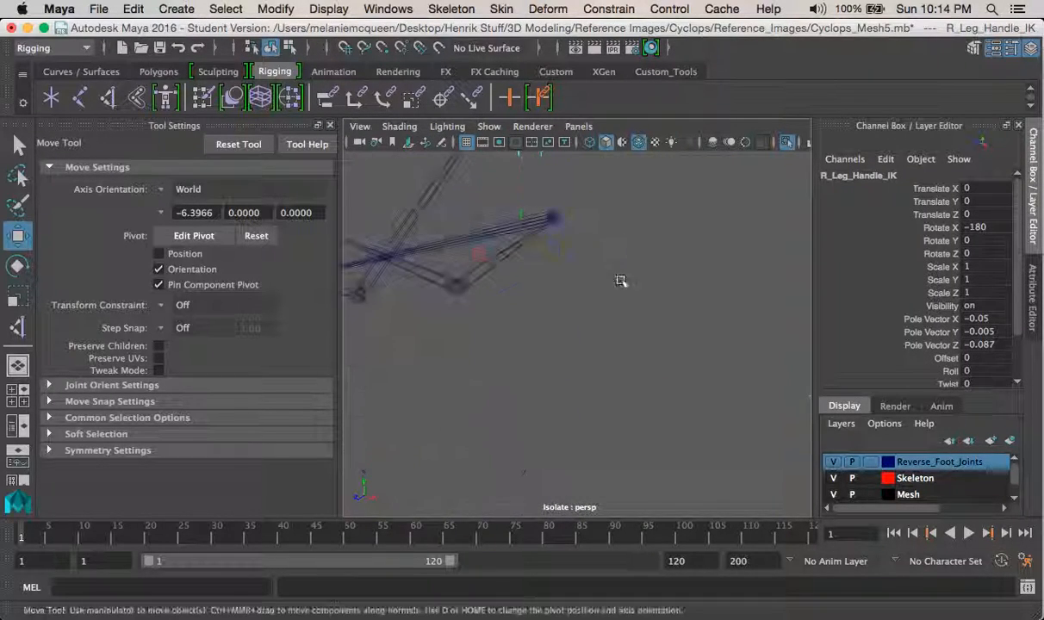
alt+drag(621, 281, 694, 289)
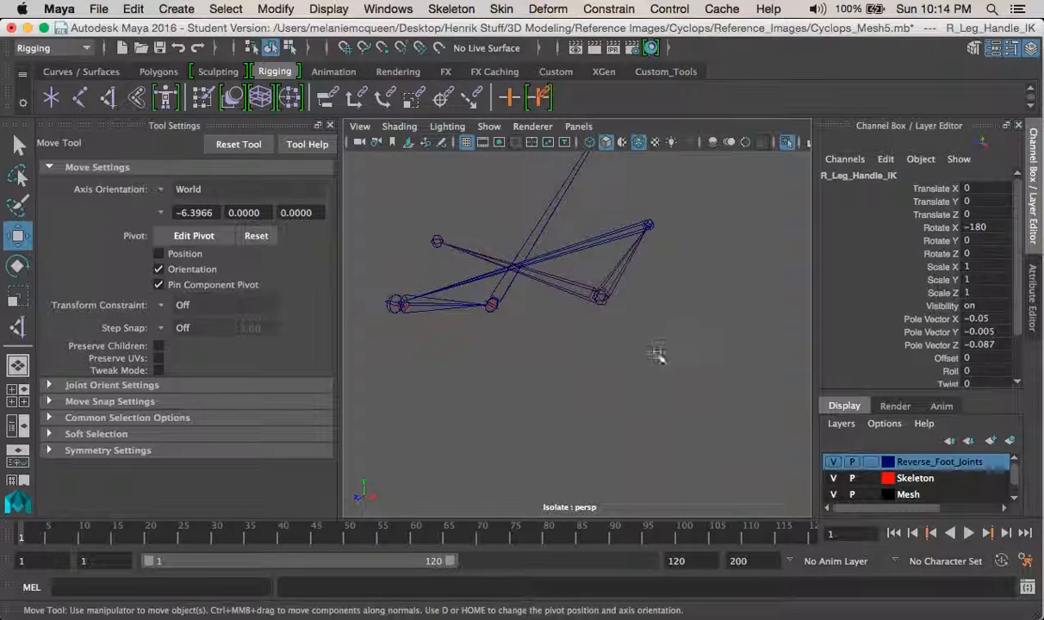
Parent R_Ball_Toe_Handle_IK under the right reverse foot's ball joint
click(496, 306)
alt+middle_drag(504, 286, 519, 277)
alt+right_drag(518, 277, 560, 314)
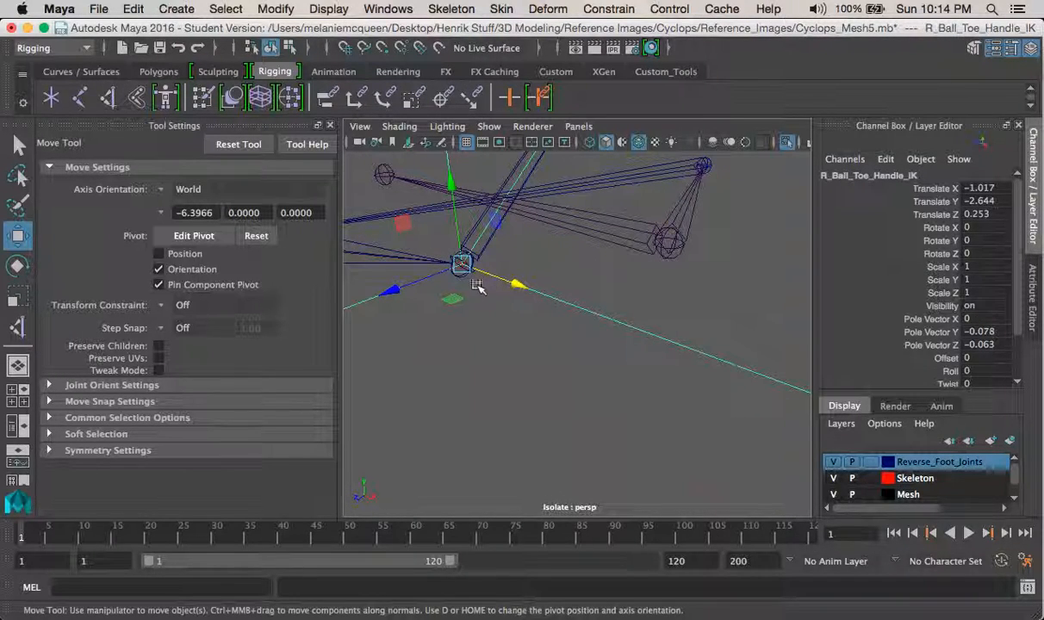
click(463, 267)
click(462, 272)
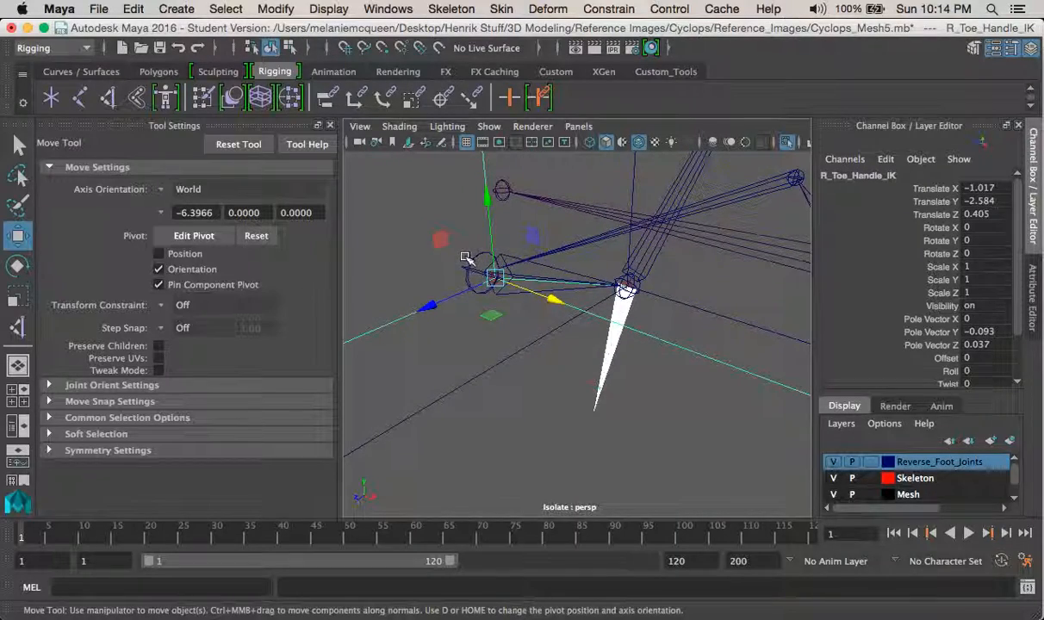
Parent R_Toe_Handle_IK under R_Reverse_Toe_JNT and end the isolation
click(468, 268)
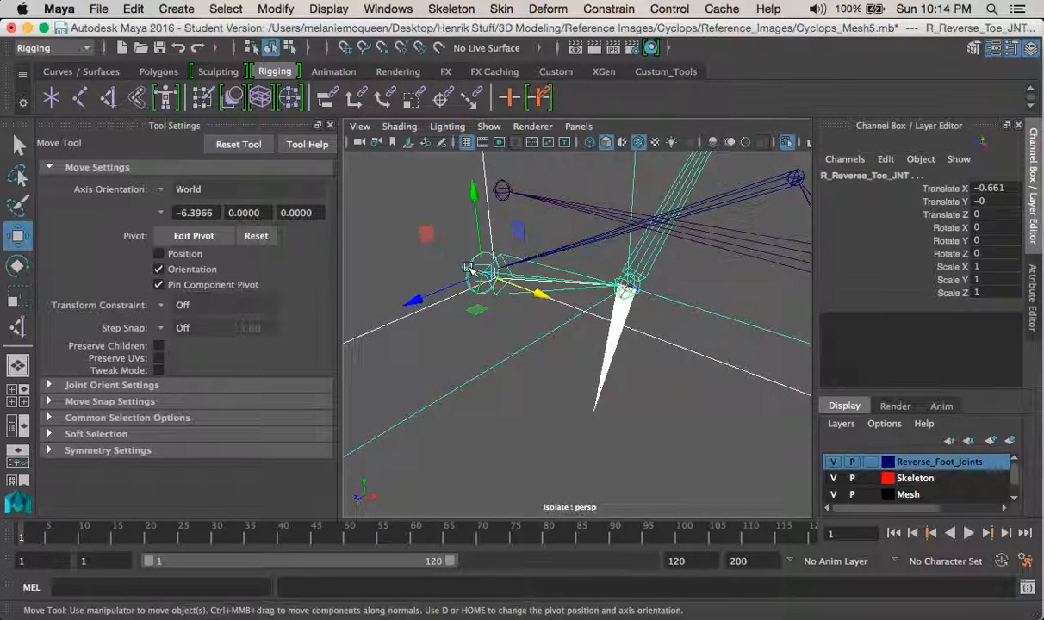
key(p)
click(398, 275)
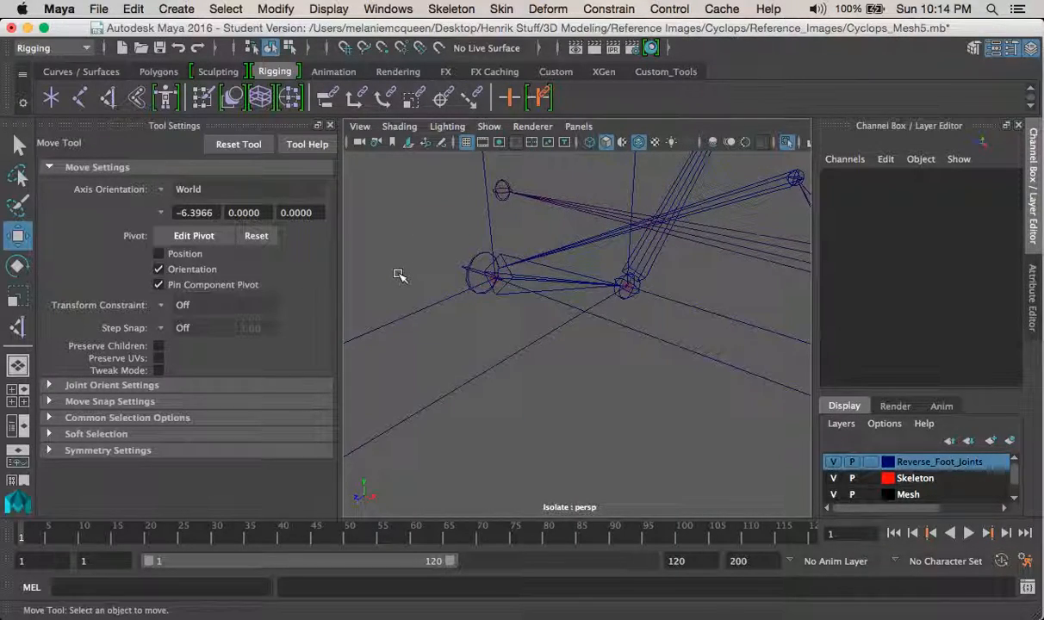
key(ctrl+1)
Test the left leg's IK by moving its selected IK handles upward, and undo the move
alt+right_drag(574, 320, 515, 257)
alt+drag(515, 257, 579, 263)
alt+right_drag(579, 263, 525, 245)
alt+drag(525, 245, 632, 308)
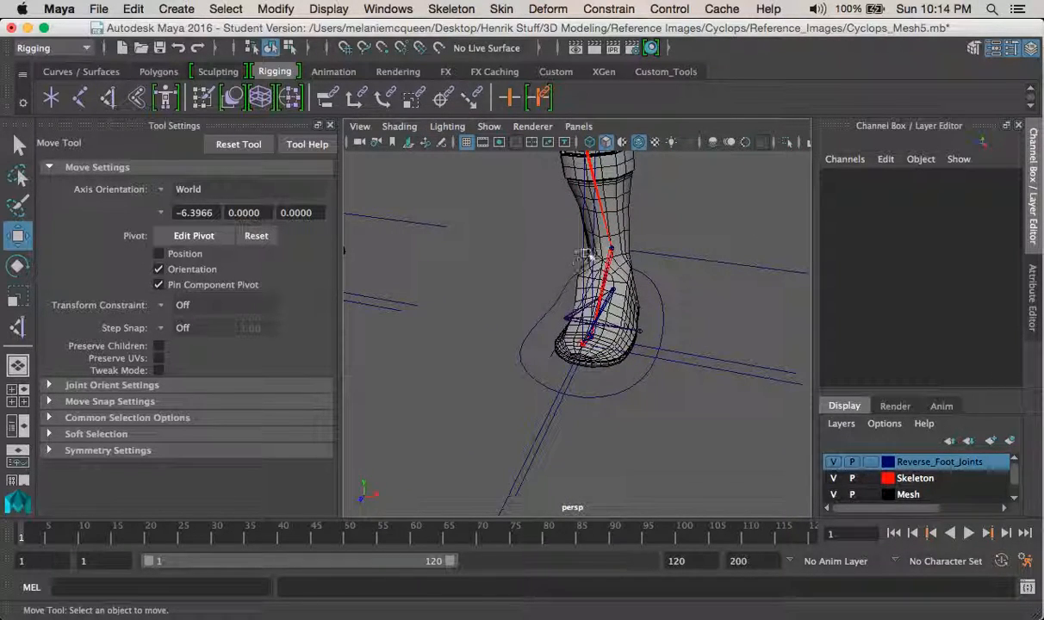
alt+drag(582, 259, 630, 332)
drag(694, 301, 689, 332)
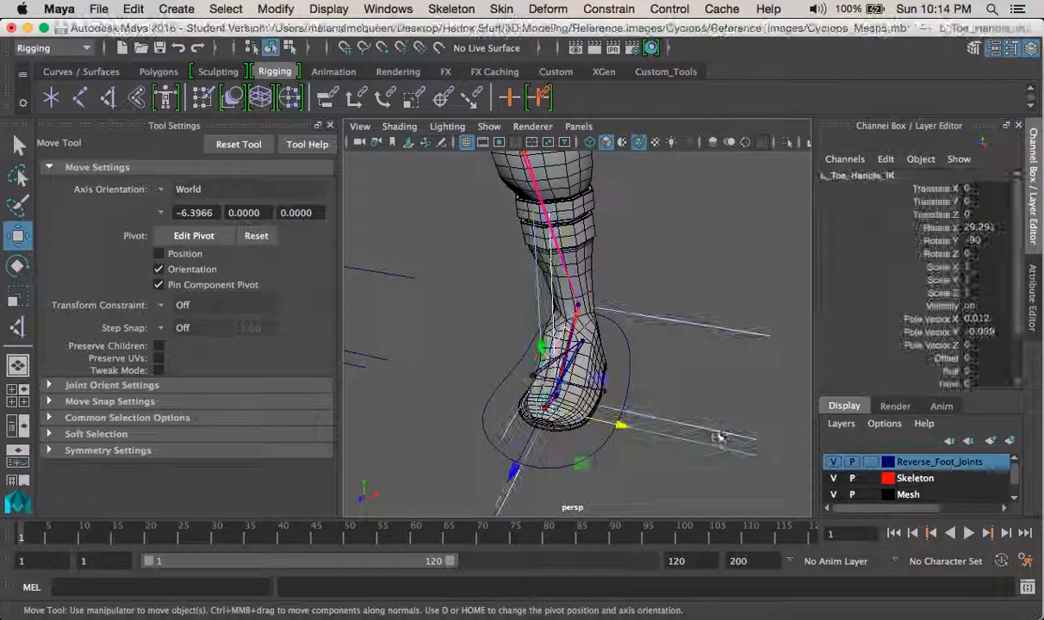
drag(543, 355, 524, 268)
key(super+z)
scroll(621, 293, down, 5)
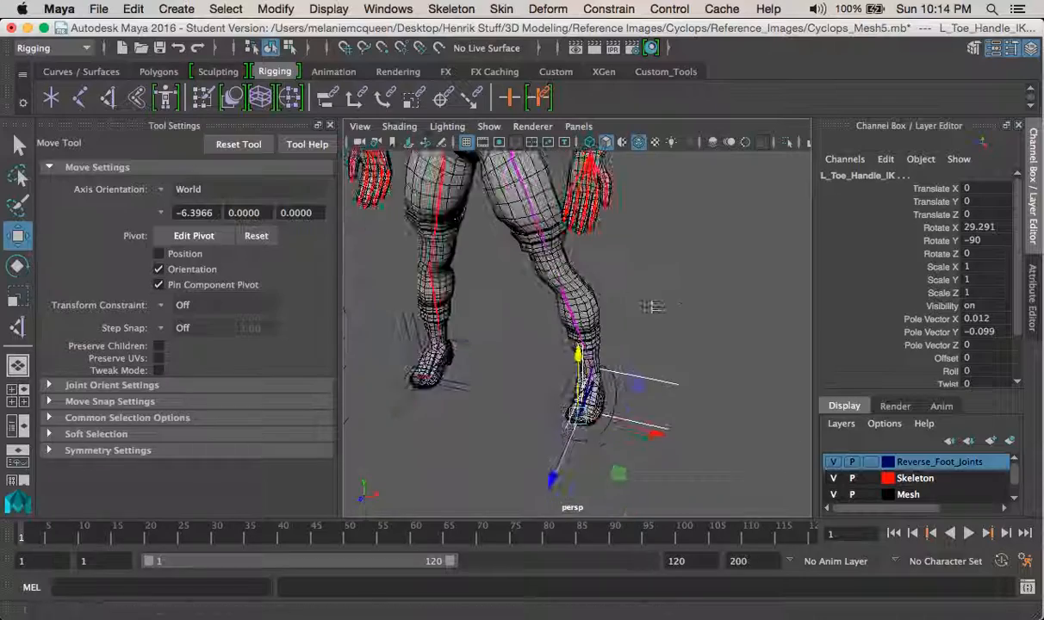
alt+middle_drag(645, 299, 678, 379)
Test the leg IK by moving Root_JNT, and undo the move
click(528, 233)
alt+drag(529, 233, 552, 177)
key(super+z)
Select L_Foot_CTRL and show it in a full-size front view
alt+drag(566, 257, 509, 274)
alt+middle_drag(551, 405, 517, 301)
alt+right_drag(517, 302, 597, 326)
alt+drag(597, 326, 655, 289)
alt+right_drag(654, 289, 616, 263)
alt+drag(616, 263, 595, 282)
alt+right_drag(595, 282, 620, 320)
alt+middle_drag(620, 320, 663, 258)
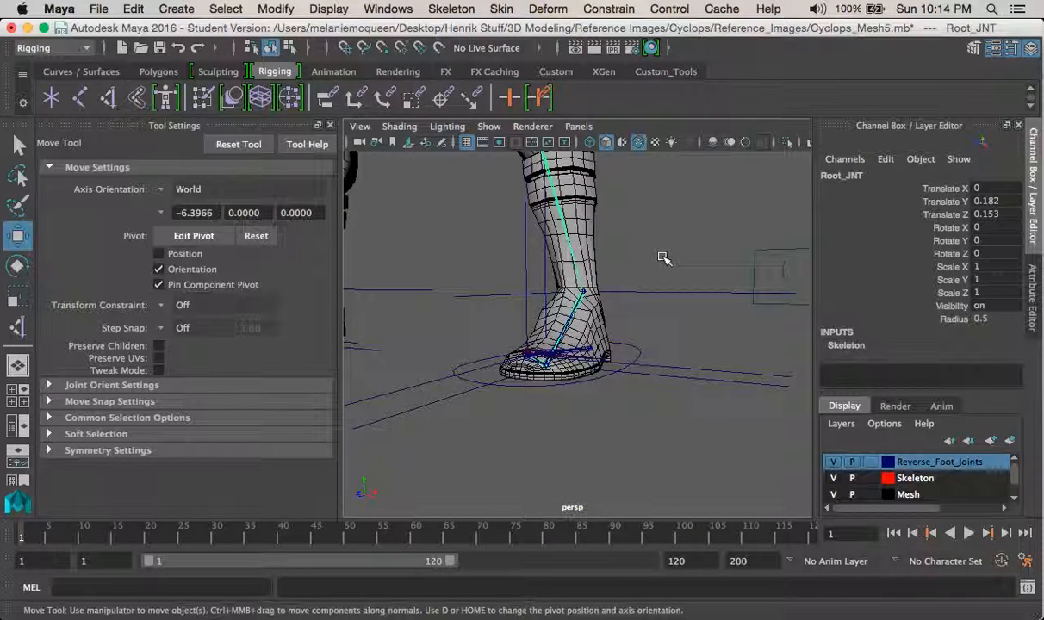
click(636, 360)
alt+drag(636, 360, 607, 362)
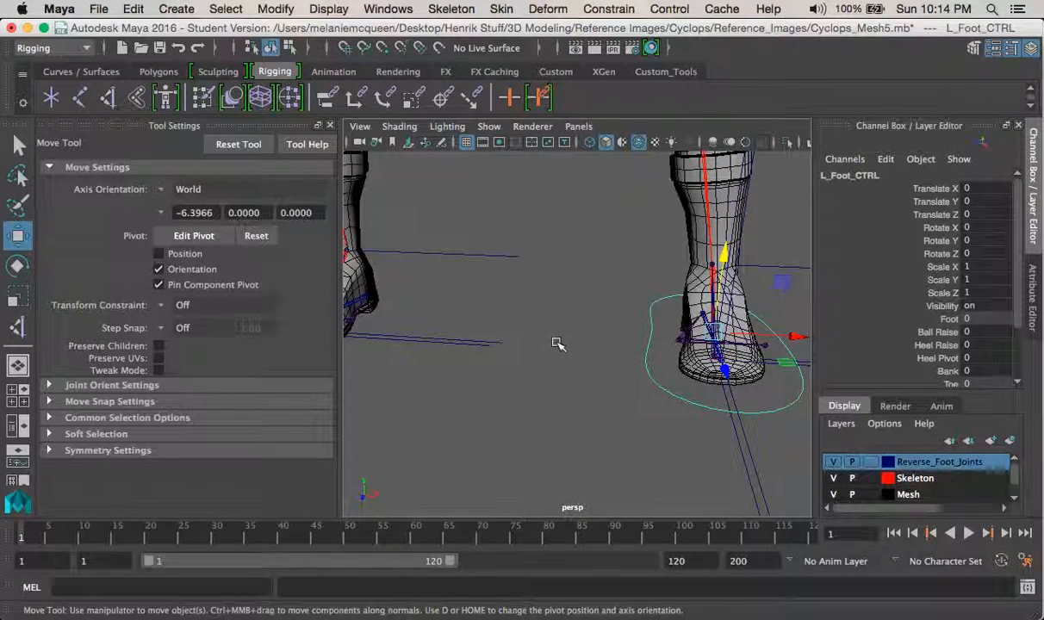
key(space)
key(super+space)
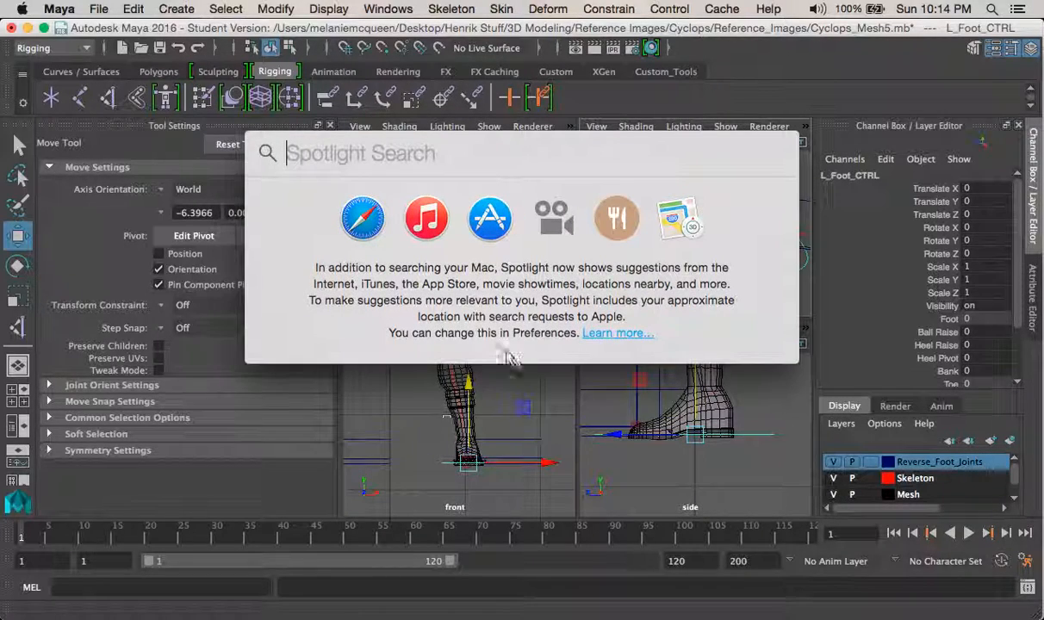
click(461, 453)
key(super+z)
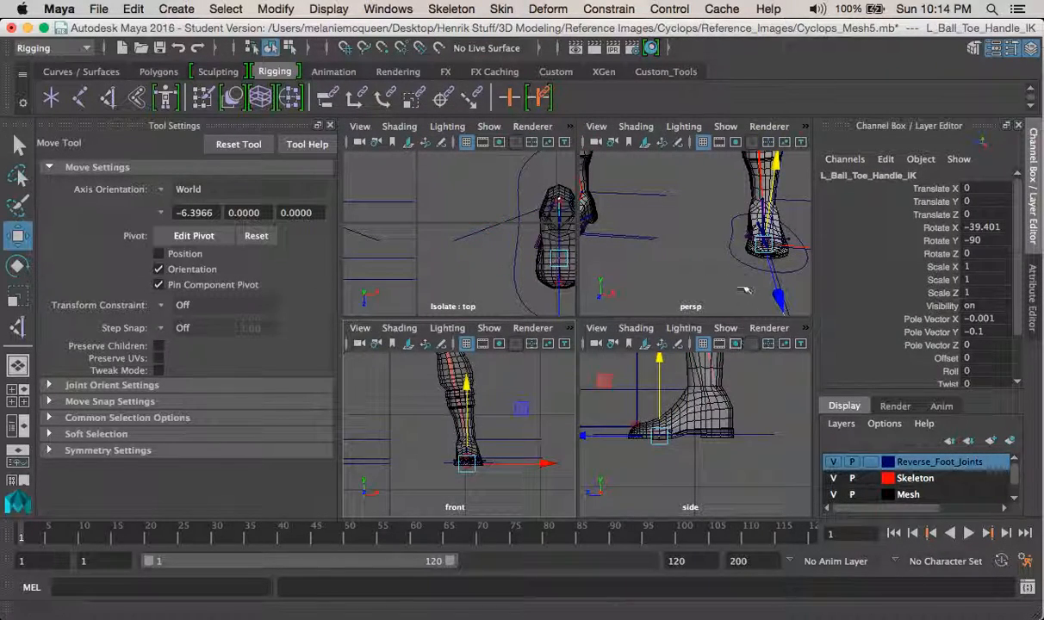
click(732, 252)
key(space)
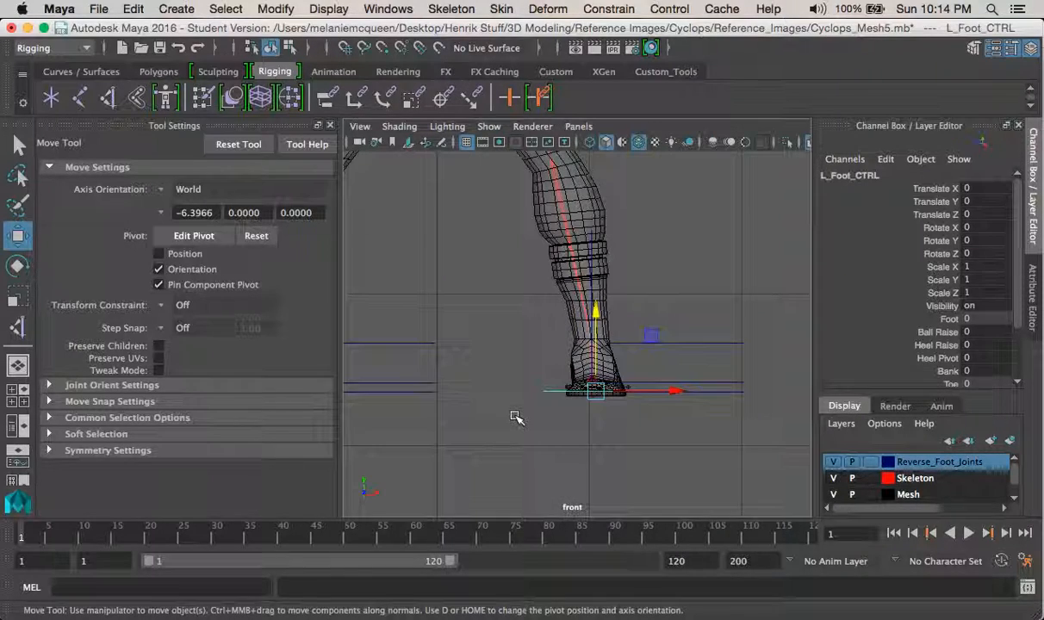
Snap L_Foot_CTRL's pivot to the world origin and duplicate the control as R_Foot_CTRL, mirrored with Scale X -1
alt+middle_drag(510, 413, 567, 420)
key(d)
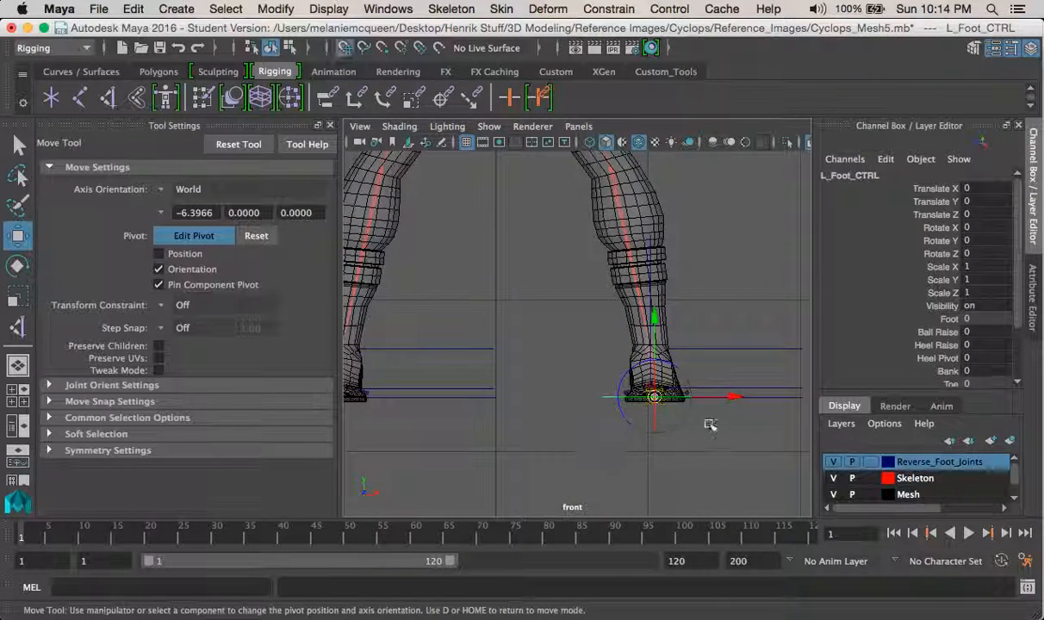
key(d)
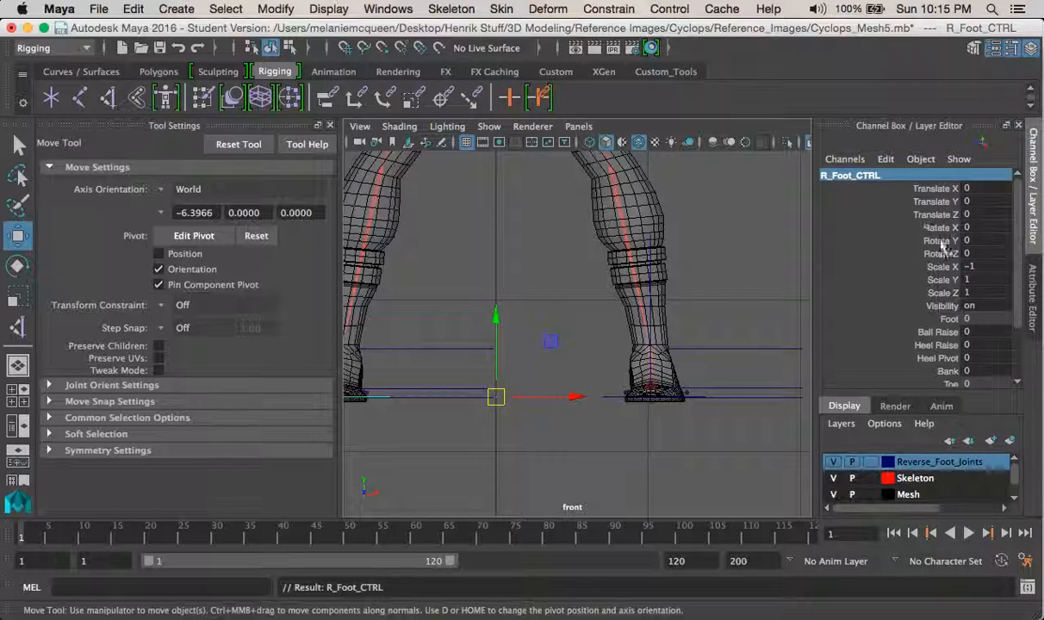
Freeze the transformations of R_Foot_CTRL and center the pivots of both foot controls
click(265, 9)
click(314, 89)
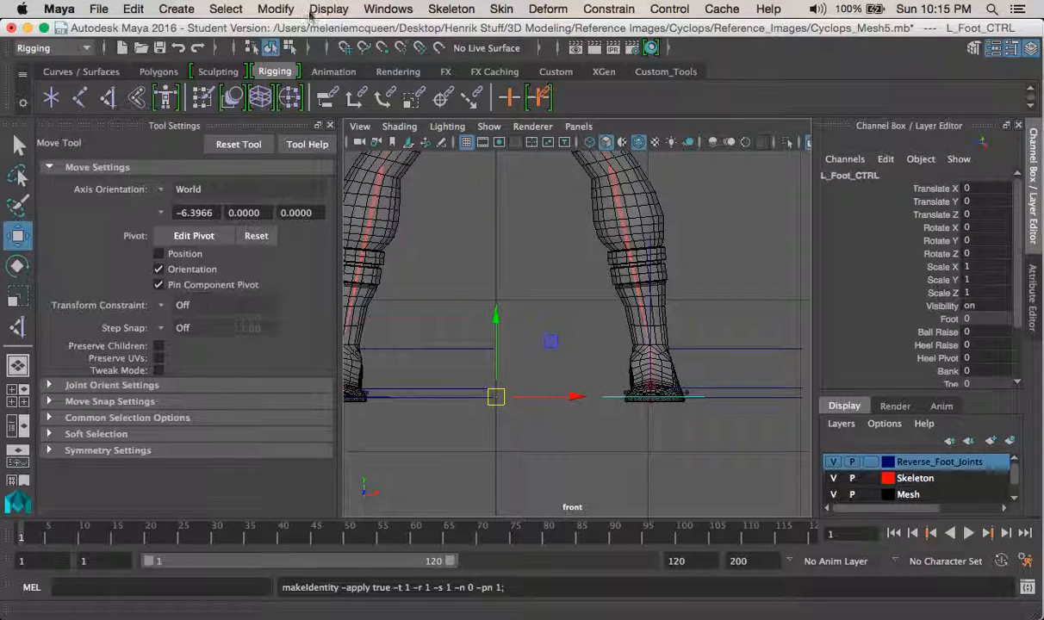
click(276, 9)
click(285, 82)
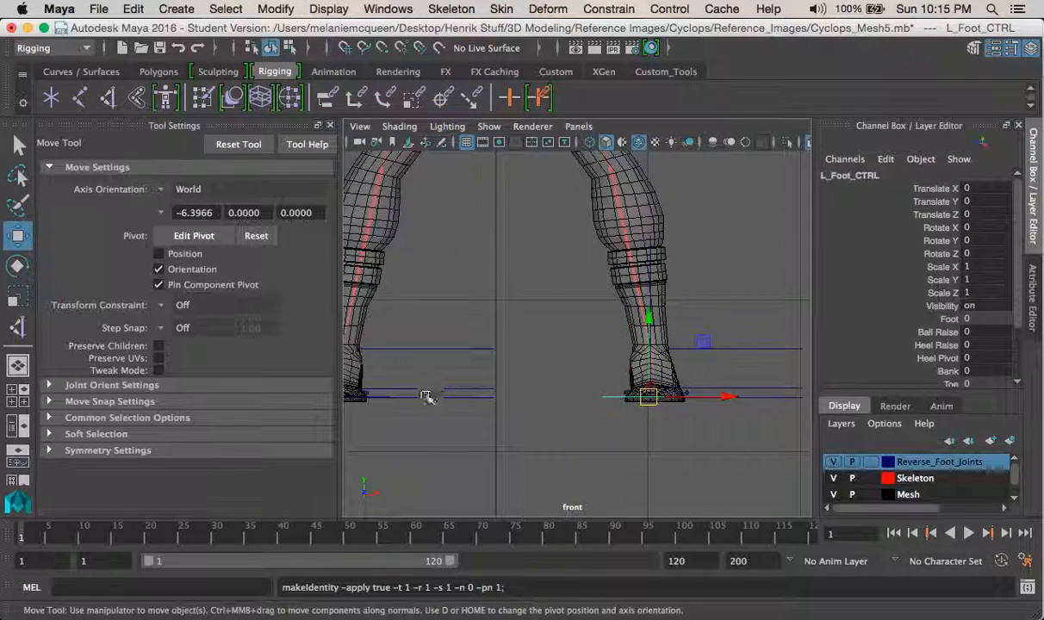
Check R_Foot_CTRL's pivot in the front view and return to the perspective view
click(384, 396)
key(f)
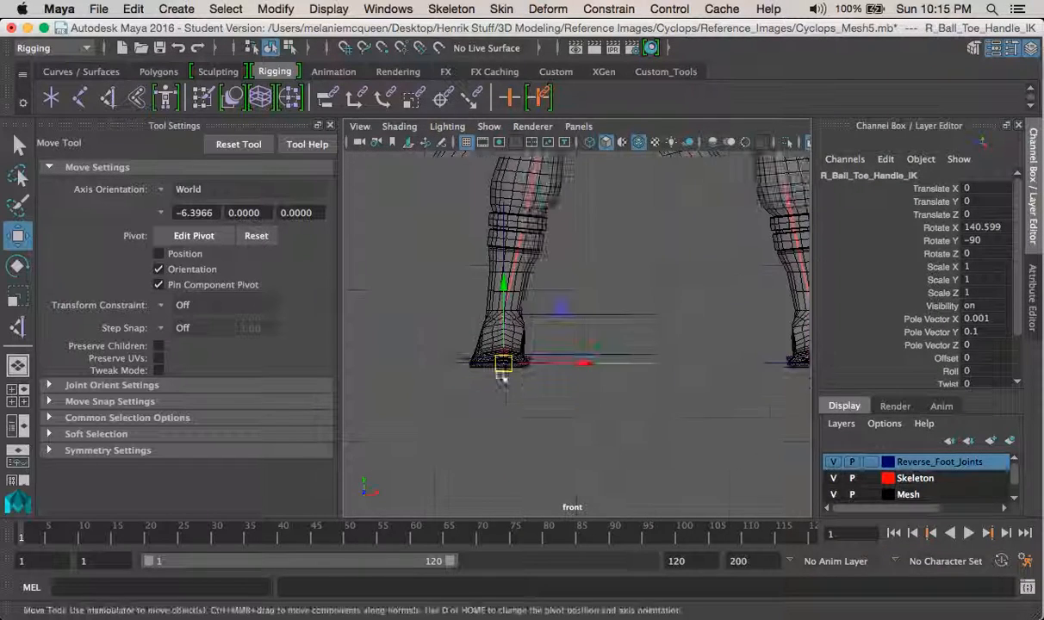
click(459, 387)
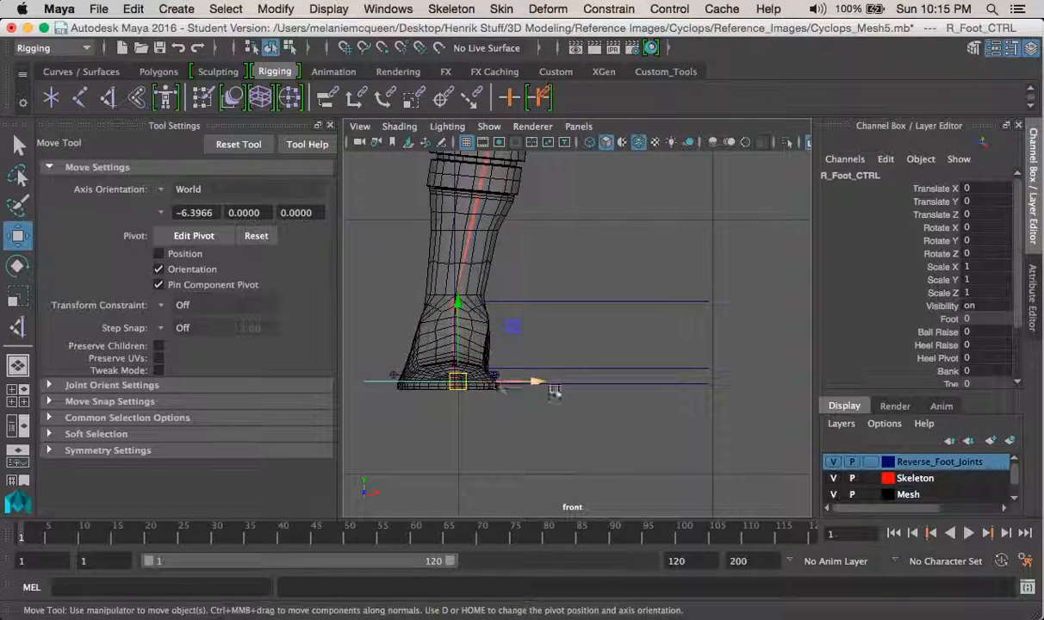
click(629, 422)
key(f)
key(space)
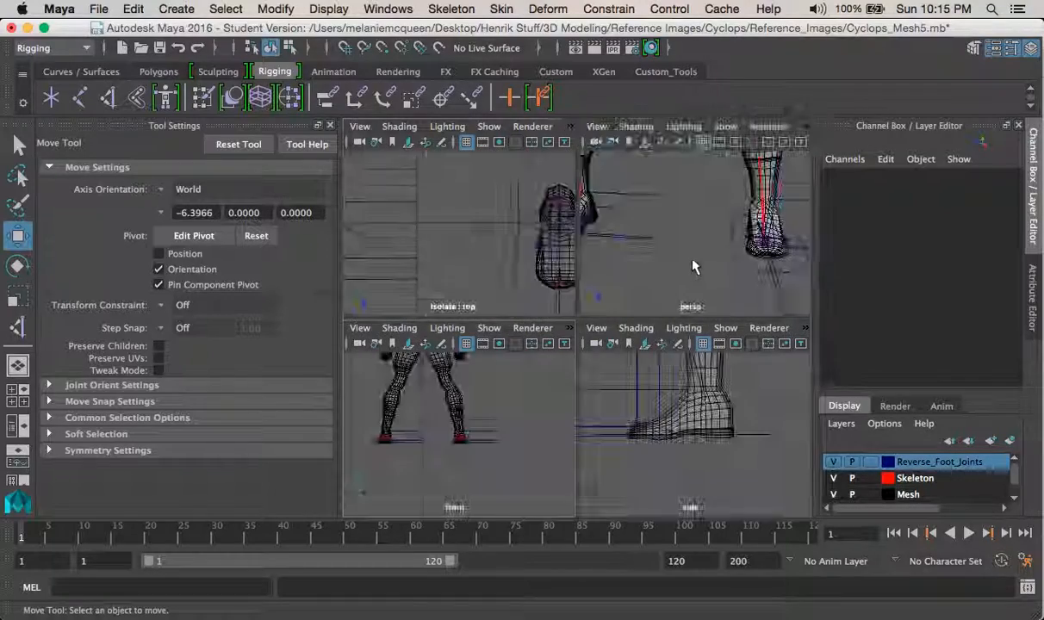
key(space)
alt+drag(592, 291, 646, 347)
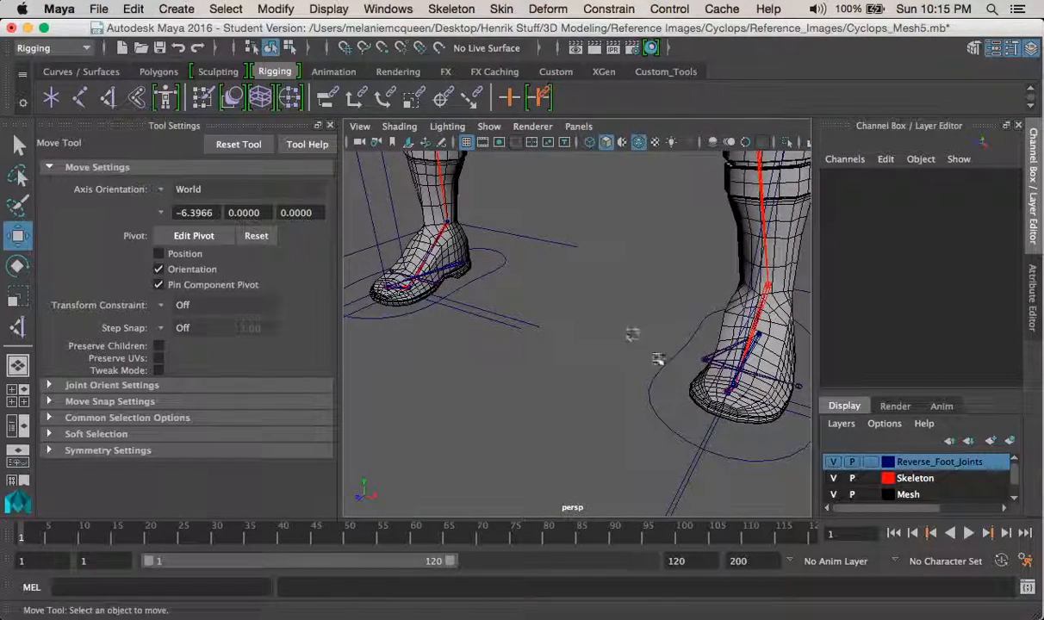
Parent L_Reverse_Bank_In_JNT under L_Foot_CTRL
click(647, 348)
key(f)
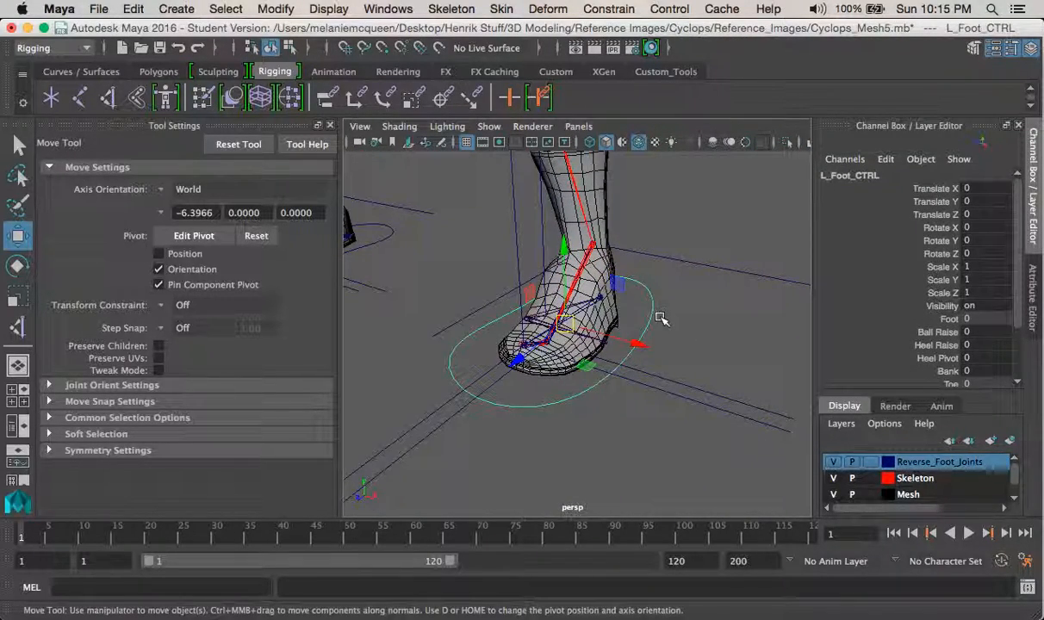
mouse_move(670, 319)
alt+mouse_down()
mouse_move(690, 311)
mouse_move(663, 302)
mouse_move(659, 311)
alt+mouse_up()
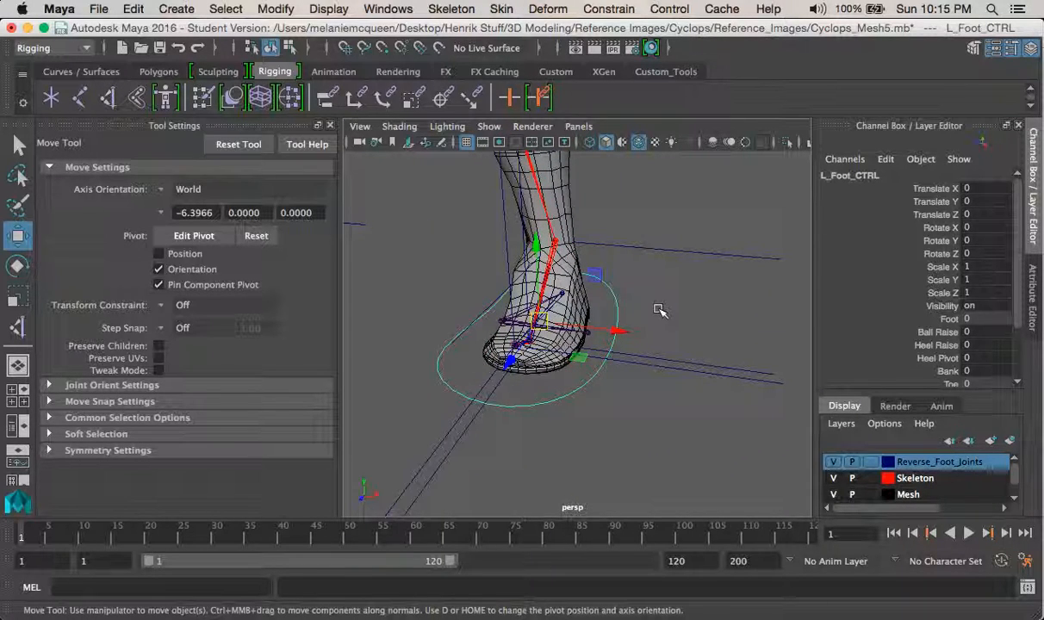
click(498, 321)
alt+drag(482, 327, 755, 268)
click(524, 332)
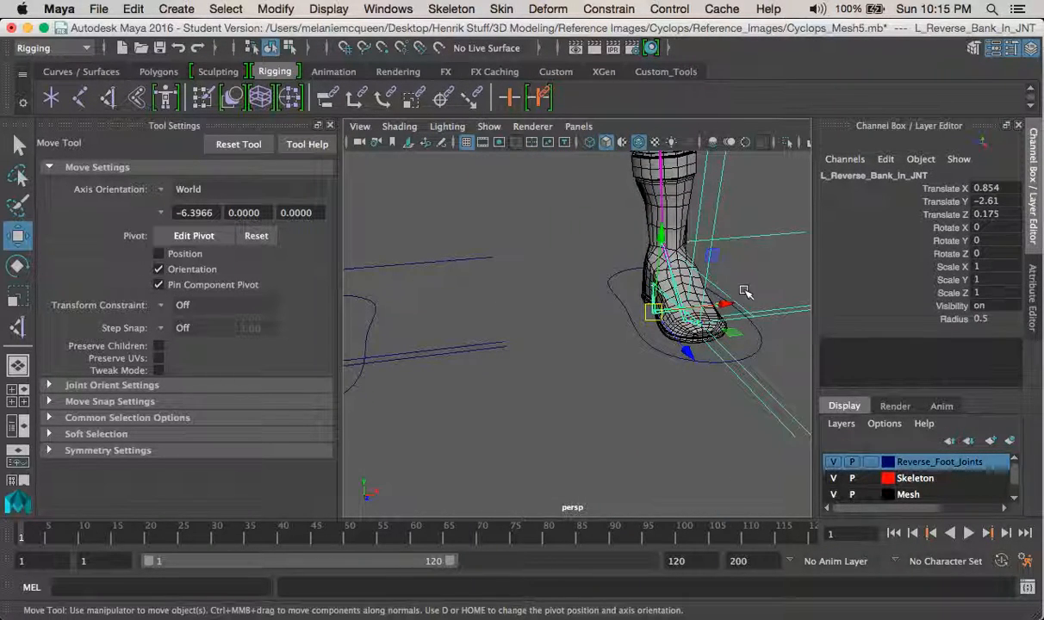
click(638, 308)
mouse_move(653, 308)
alt+mouse_down()
mouse_move(582, 303)
mouse_move(635, 319)
alt+mouse_up()
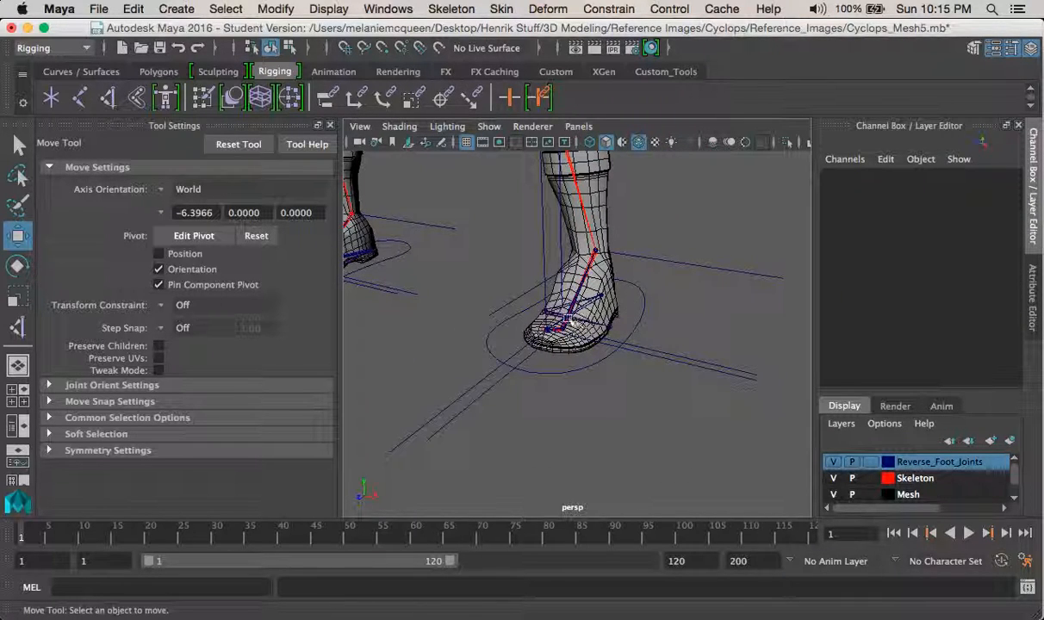
Parent R_Reverse_Bank_In_JNT under R_Foot_CTRL and clear the selection
alt+drag(548, 321, 551, 358)
click(629, 330)
click(604, 336)
key(Down)
click(683, 363)
click(652, 343)
click(676, 345)
key(Down)
click(701, 308)
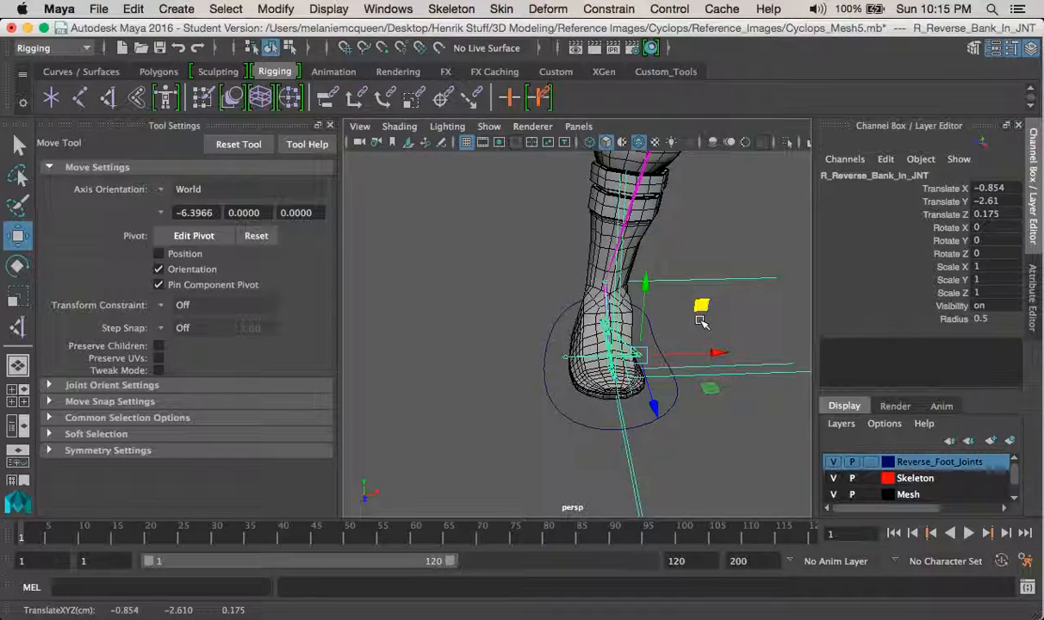
click(743, 332)
Test the right foot rig by raising R_Foot_CTRL, undo the test moves and clear the selection
alt+middle_drag(748, 337, 681, 336)
alt+right_drag(680, 336, 765, 464)
alt+middle_drag(638, 386, 646, 385)
alt+drag(646, 385, 668, 389)
alt+right_drag(669, 389, 571, 371)
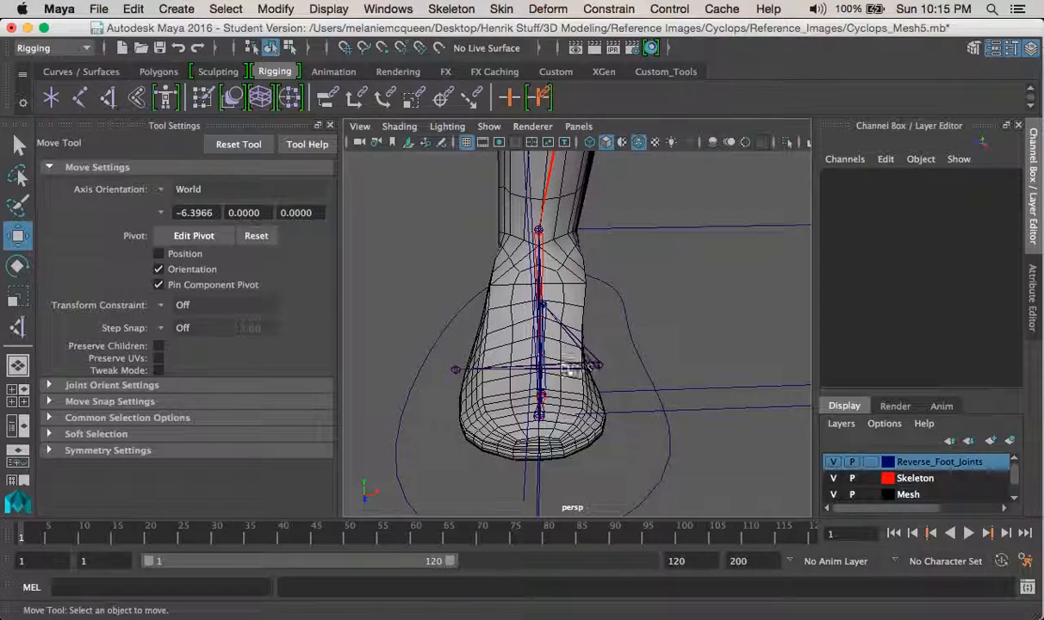
click(648, 361)
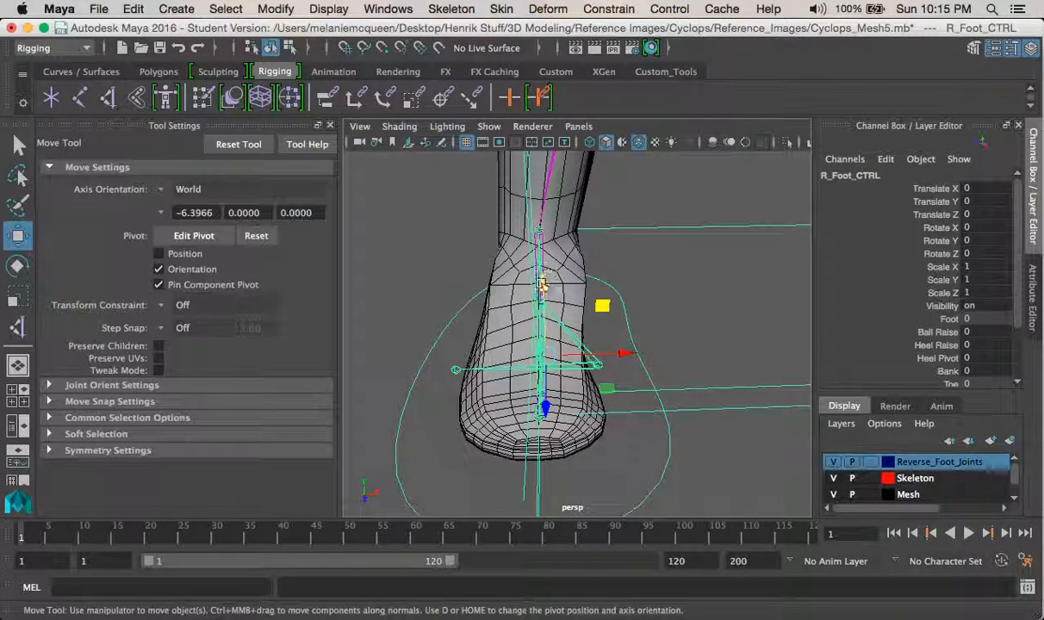
drag(542, 285, 540, 209)
alt+right_drag(689, 319, 623, 321)
alt+drag(622, 322, 666, 341)
alt+drag(634, 309, 690, 364)
click(648, 327)
drag(664, 276, 667, 236)
key(super+z)
click(752, 343)
Select L_Foot_CTRL and close the Tool Settings to enlarge the perspective view of the left foot
alt+drag(733, 339, 567, 309)
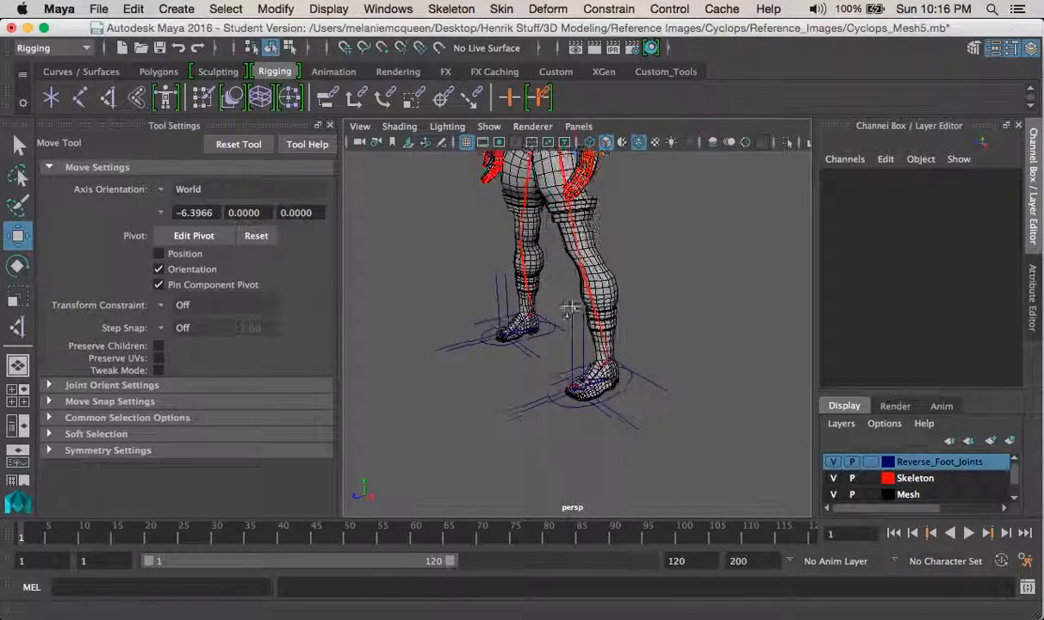
alt+middle_drag(567, 309, 581, 290)
alt+right_drag(581, 289, 641, 387)
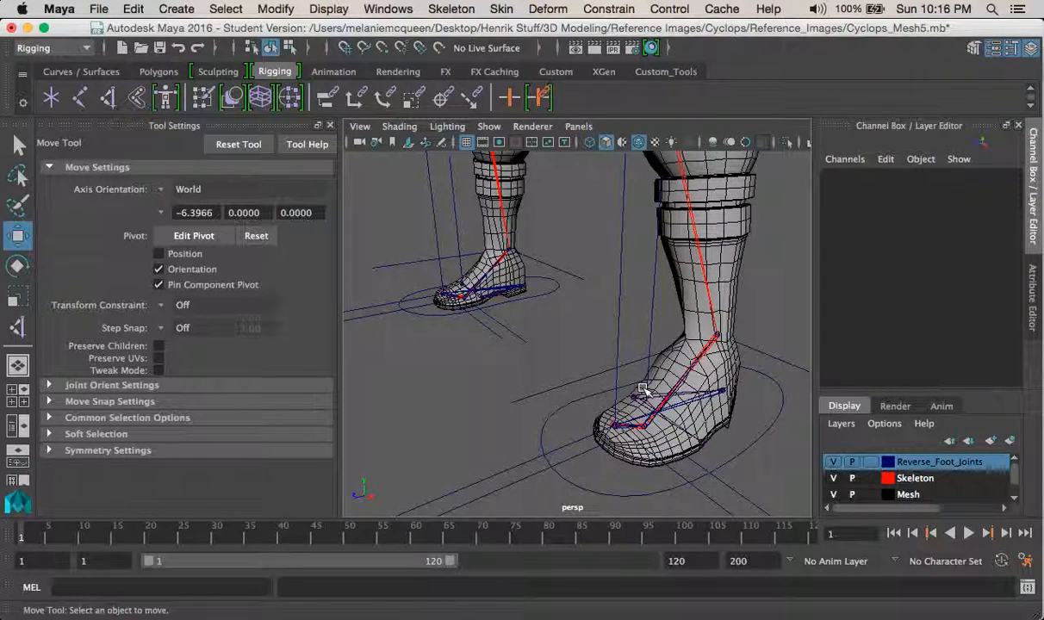
alt+middle_drag(677, 409, 597, 355)
click(679, 408)
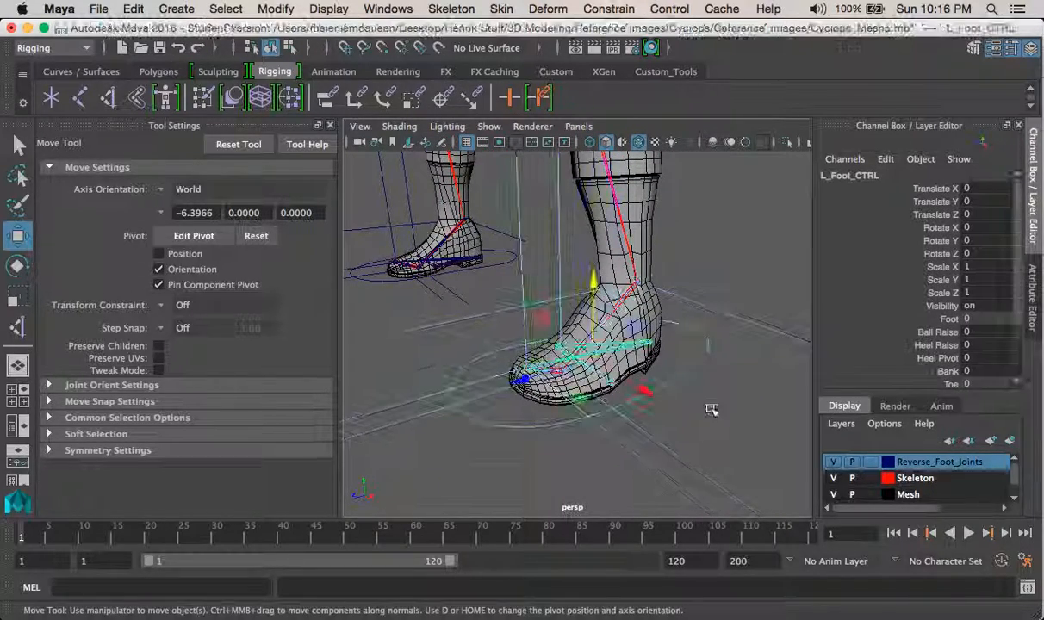
alt+drag(711, 408, 642, 359)
alt+right_drag(642, 358, 673, 395)
click(330, 125)
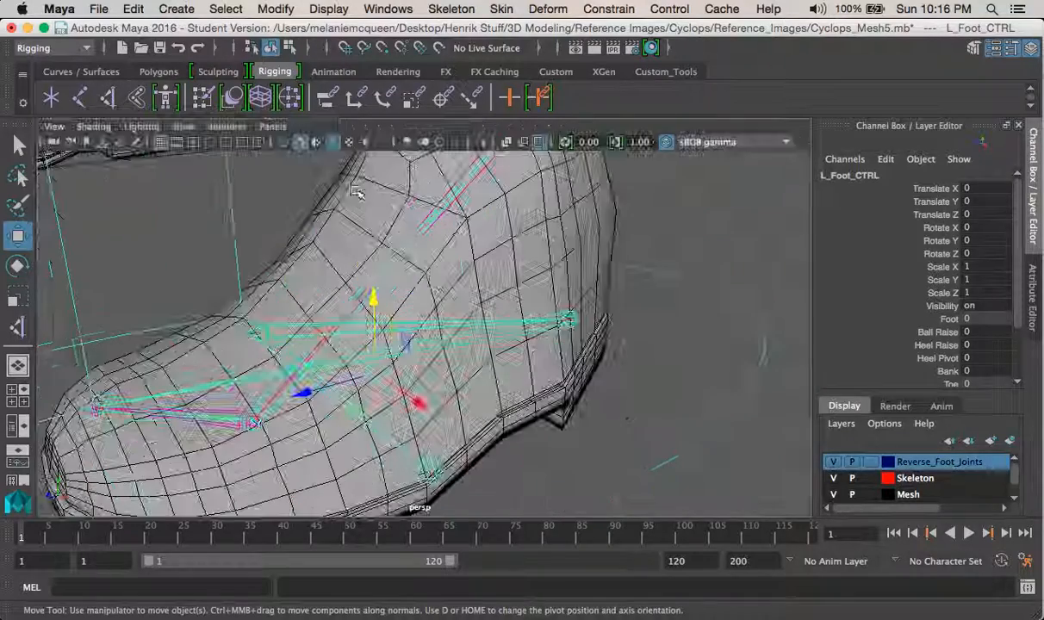
alt+right_drag(499, 285, 456, 233)
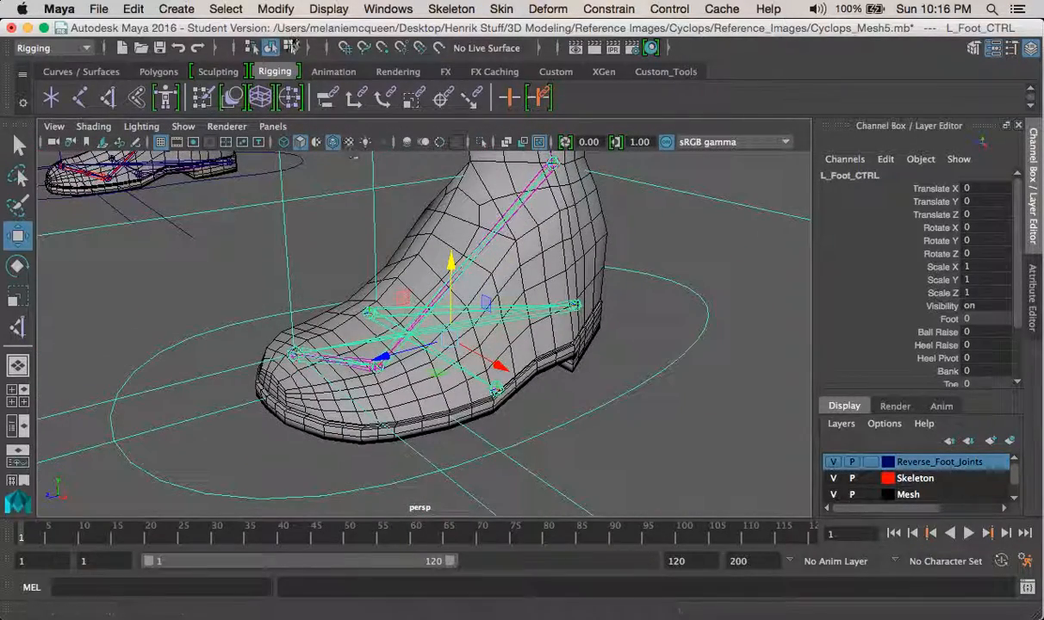
Open the Connection Editor with L_Foot_CTRL loaded as the output object
click(276, 8)
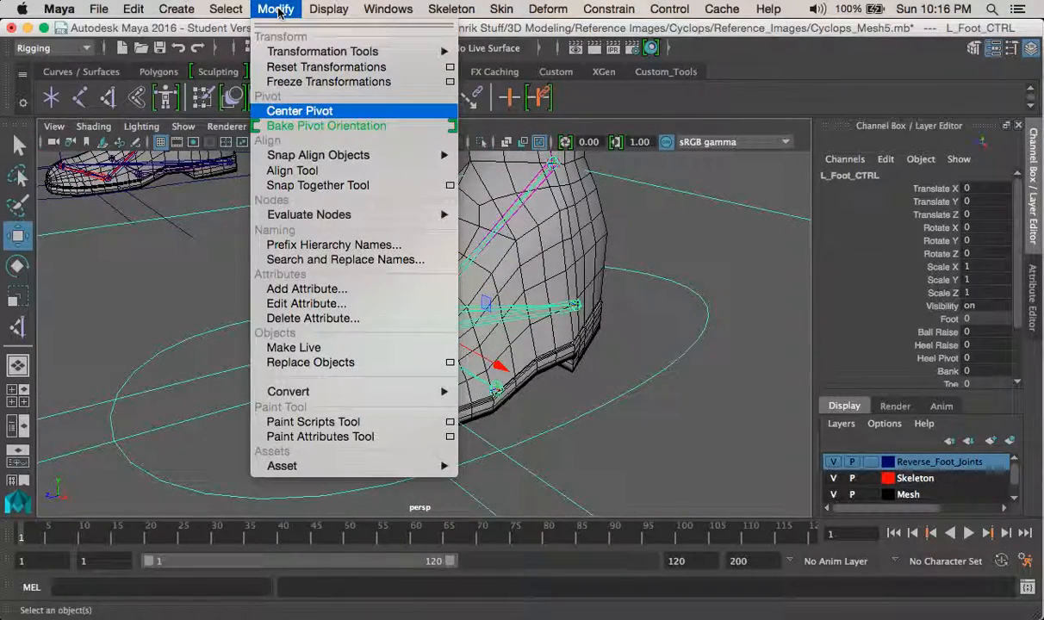
mouse_move(316, 9)
mouse_move(267, 8)
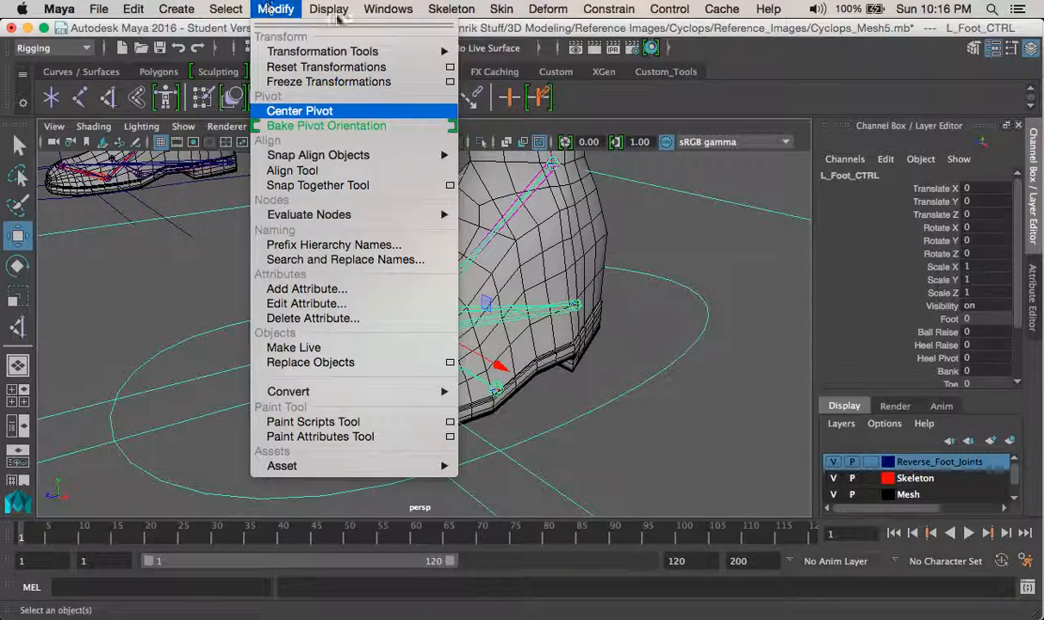
mouse_move(390, 9)
mouse_move(481, 69)
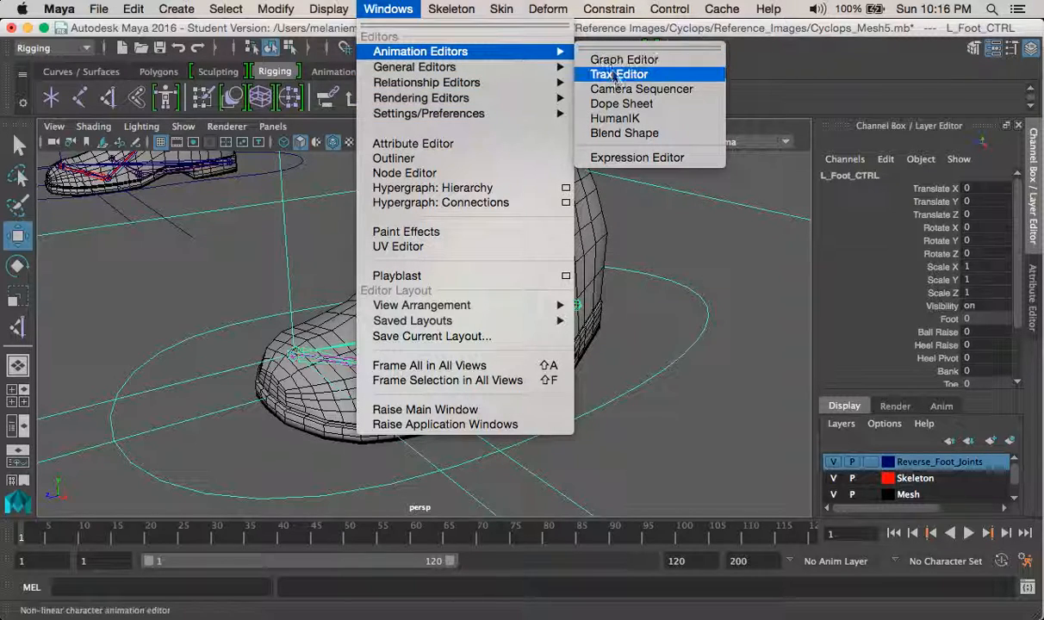
mouse_move(507, 74)
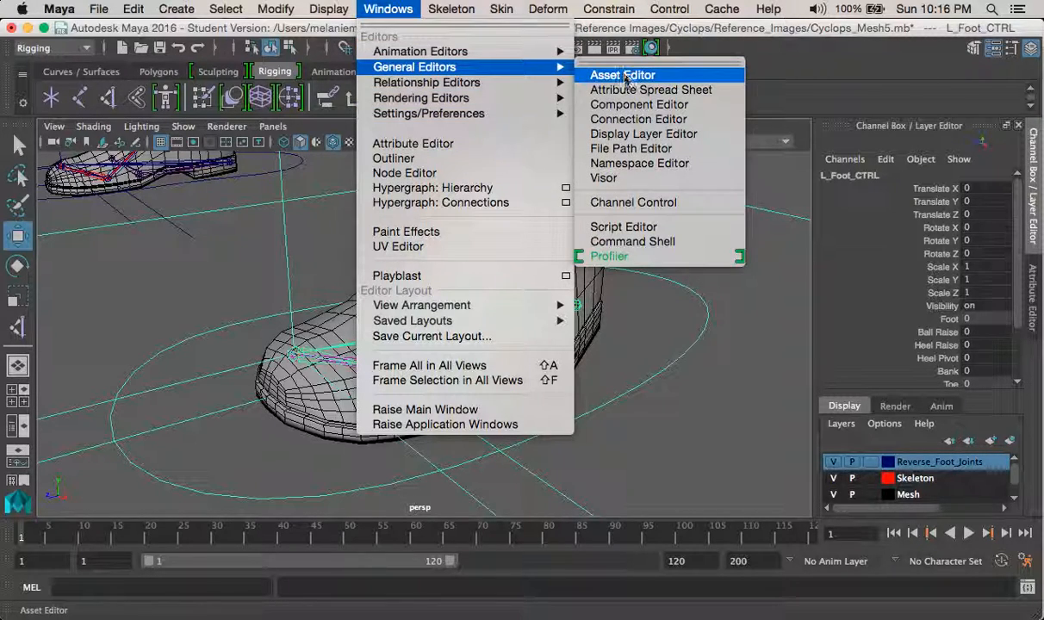
click(638, 119)
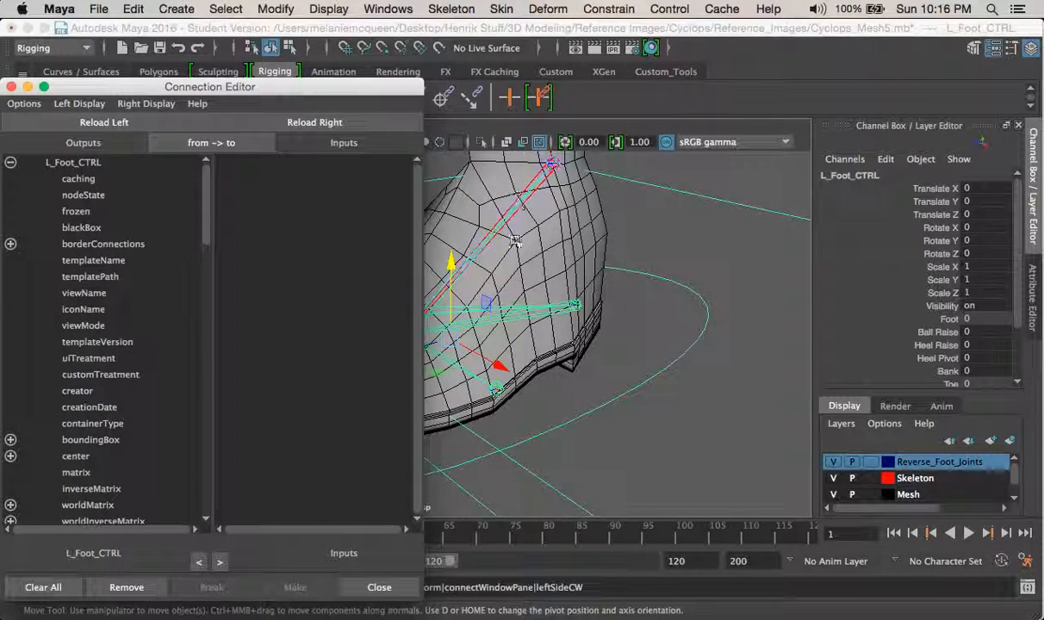
Move and shrink the Connection Editor window to leave the left foot in the perspective view uncovered
drag(268, 98, 269, 31)
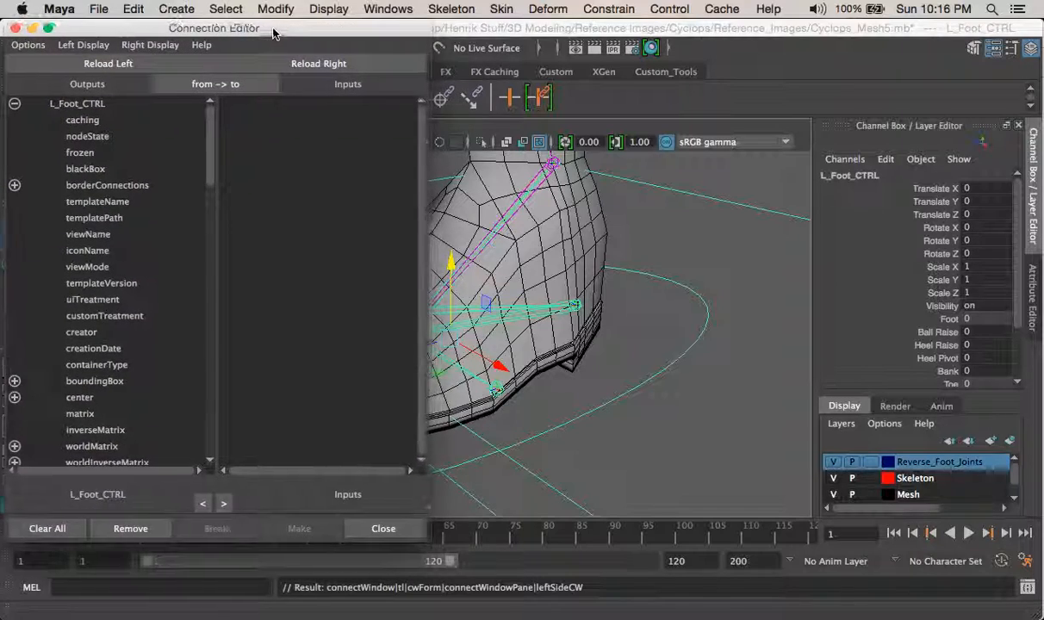
drag(422, 540, 412, 513)
click(555, 433)
mouse_move(555, 433)
alt+mouse_down()
mouse_move(690, 398)
mouse_move(625, 450)
mouse_move(611, 439)
mouse_move(678, 434)
mouse_move(555, 396)
mouse_move(556, 416)
alt+mouse_up()
click(655, 383)
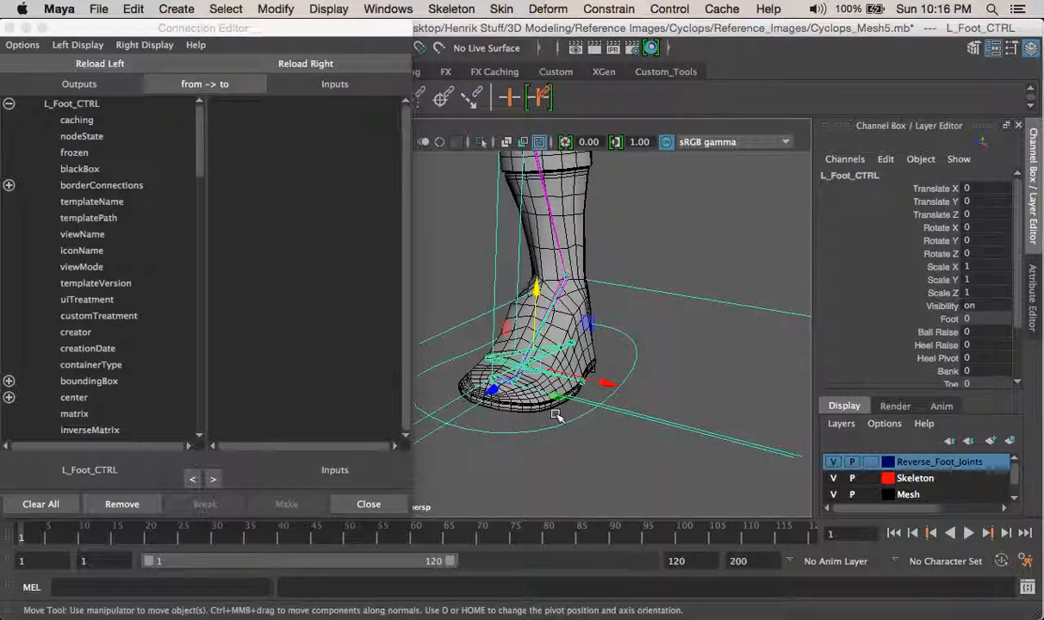
alt+middle_drag(549, 360, 629, 333)
alt+drag(629, 334, 562, 335)
alt+right_drag(562, 334, 536, 346)
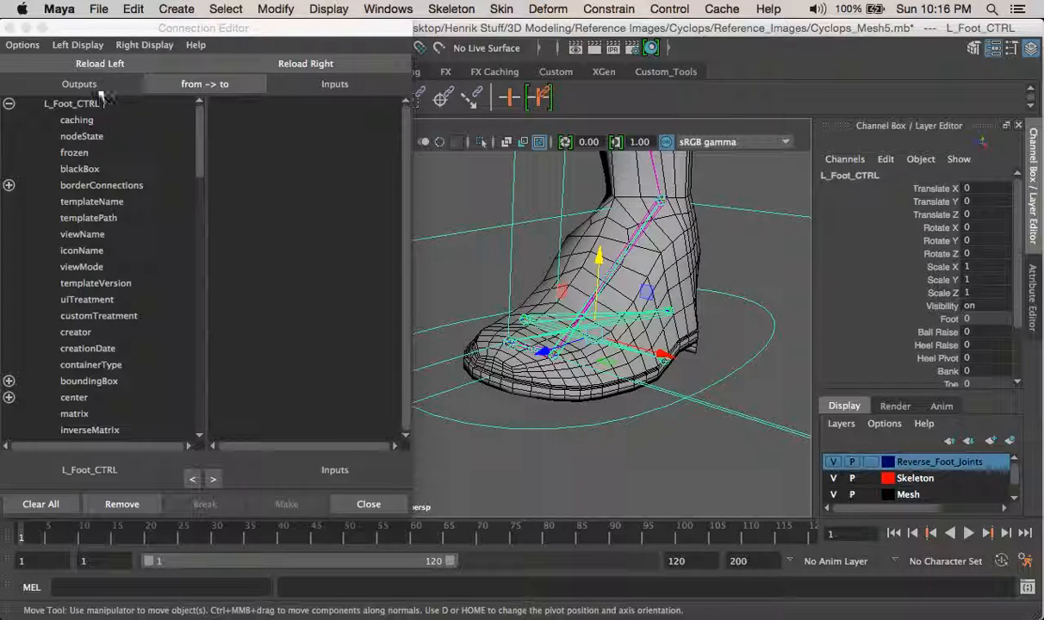
click(143, 62)
drag(218, 33, 235, 33)
Select L_Reverse_Heel_JNT and load it as the input object in the Connection Editor
alt+middle_drag(715, 355, 694, 355)
alt+right_drag(694, 355, 704, 399)
alt+drag(707, 366, 646, 399)
alt+middle_drag(645, 399, 692, 398)
alt+right_drag(692, 397, 582, 328)
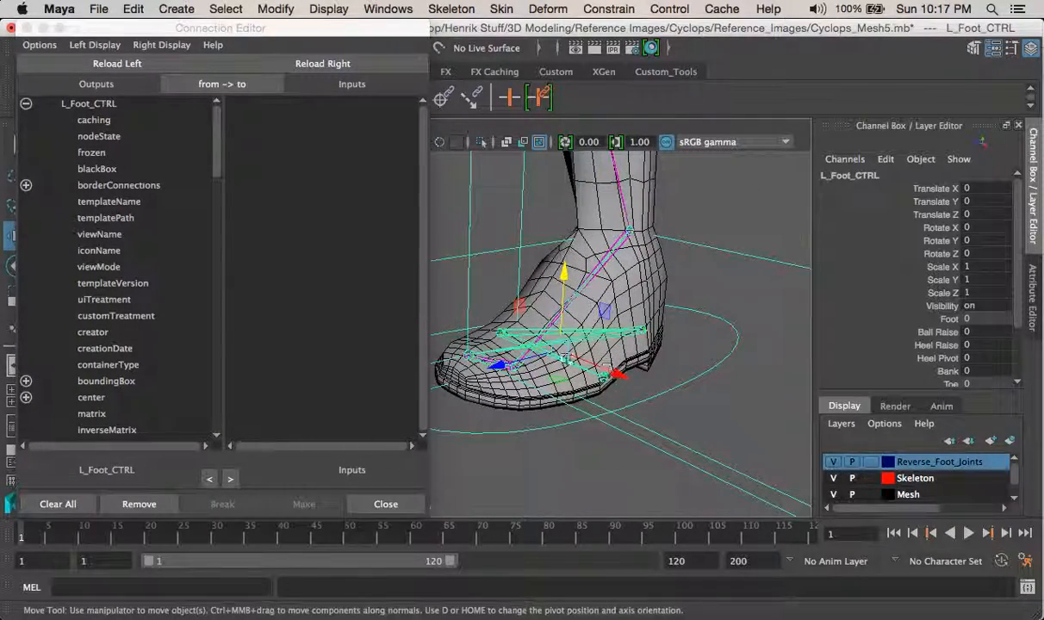
alt+drag(595, 368, 559, 428)
click(636, 389)
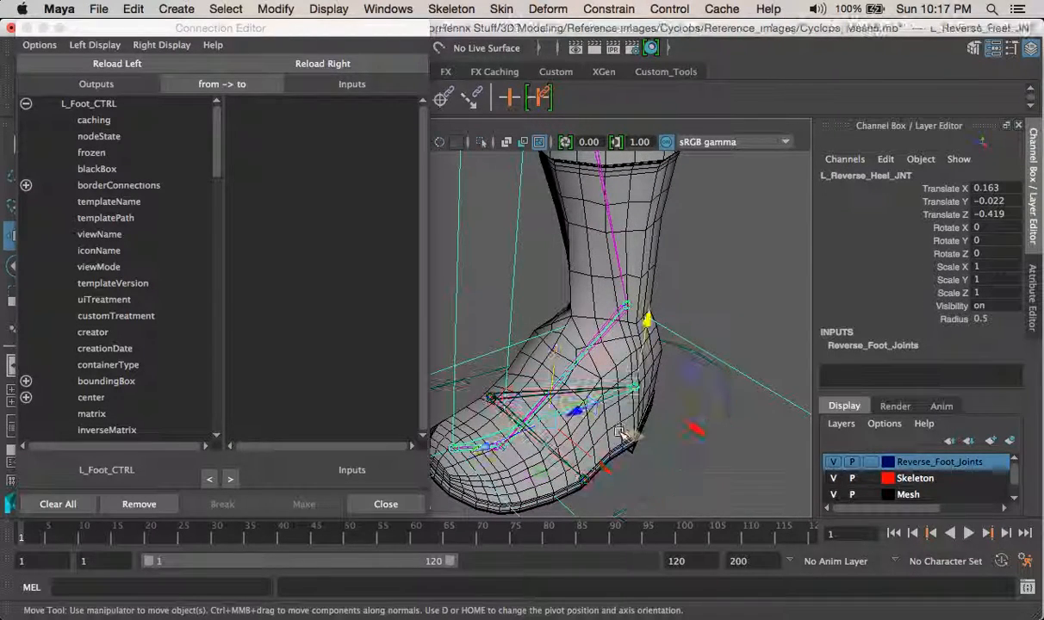
click(306, 64)
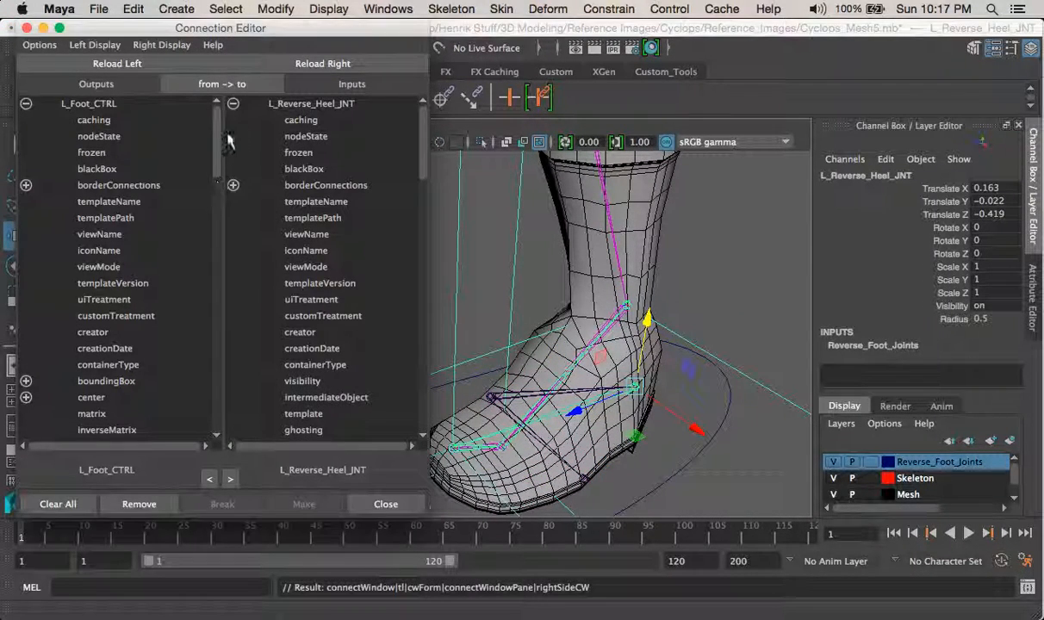
Connect heelRaise of L_Foot_CTRL to rotateZ of L_Reverse_Heel_JNT, checking the axis with a test rotation that is undone
drag(220, 158, 216, 400)
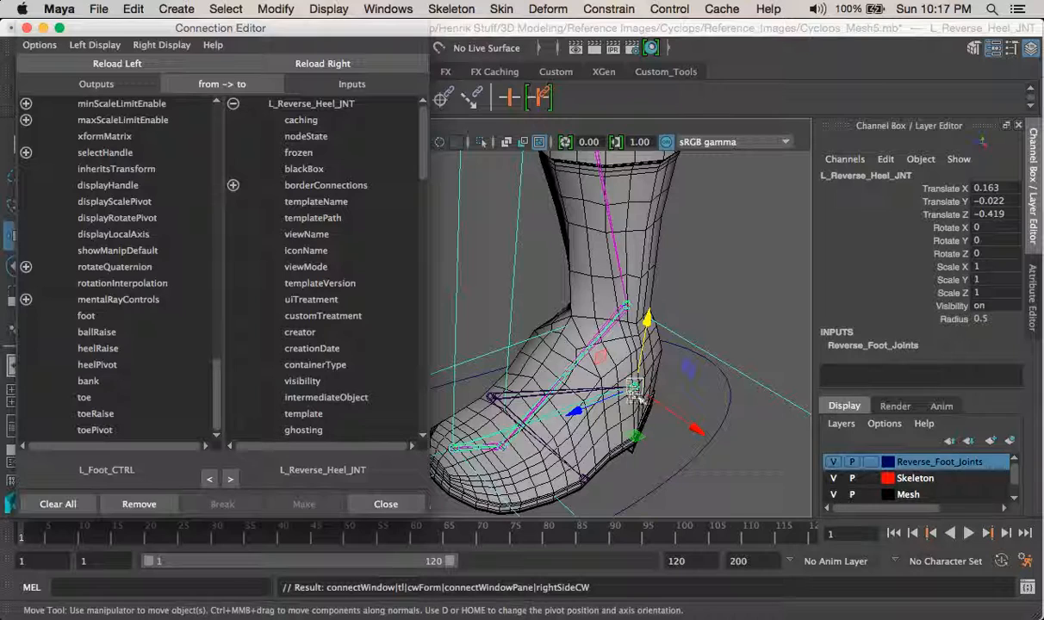
alt+drag(656, 394, 664, 343)
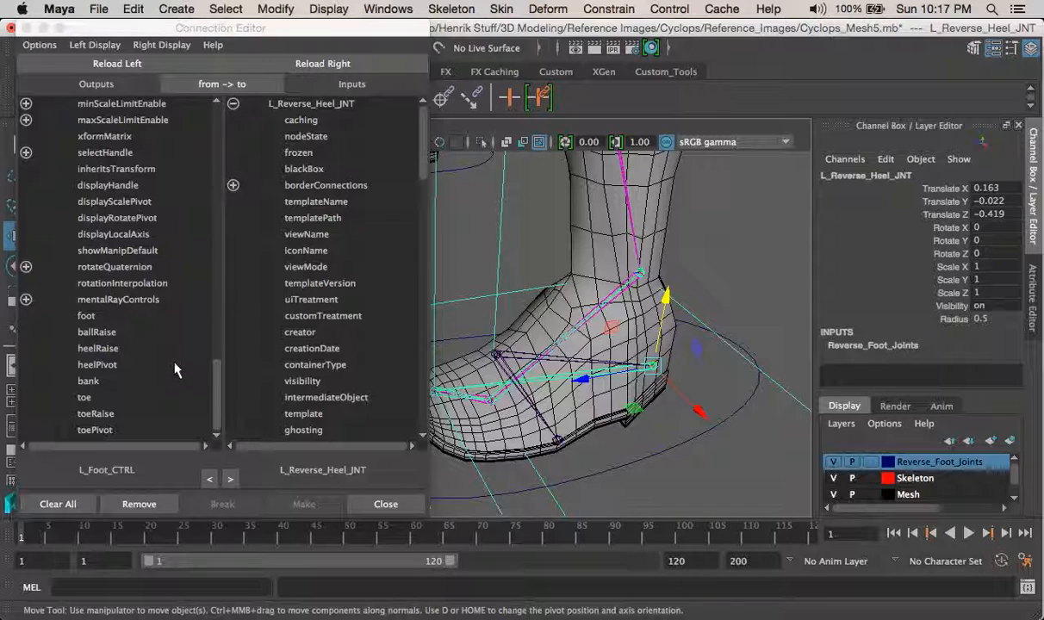
click(126, 350)
drag(427, 167, 442, 291)
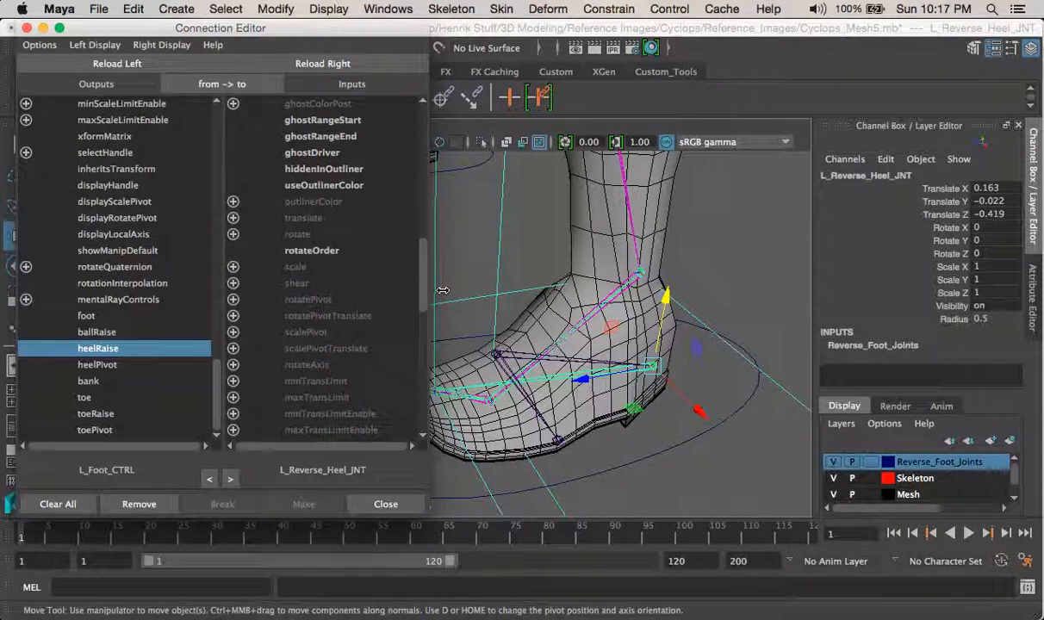
click(233, 234)
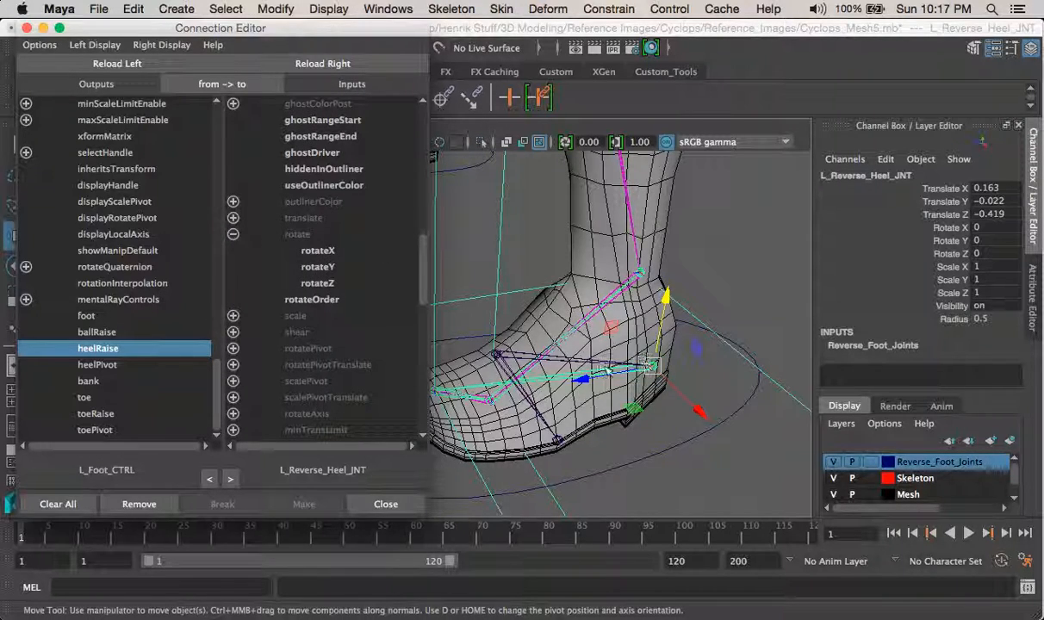
key(e)
drag(612, 333, 637, 328)
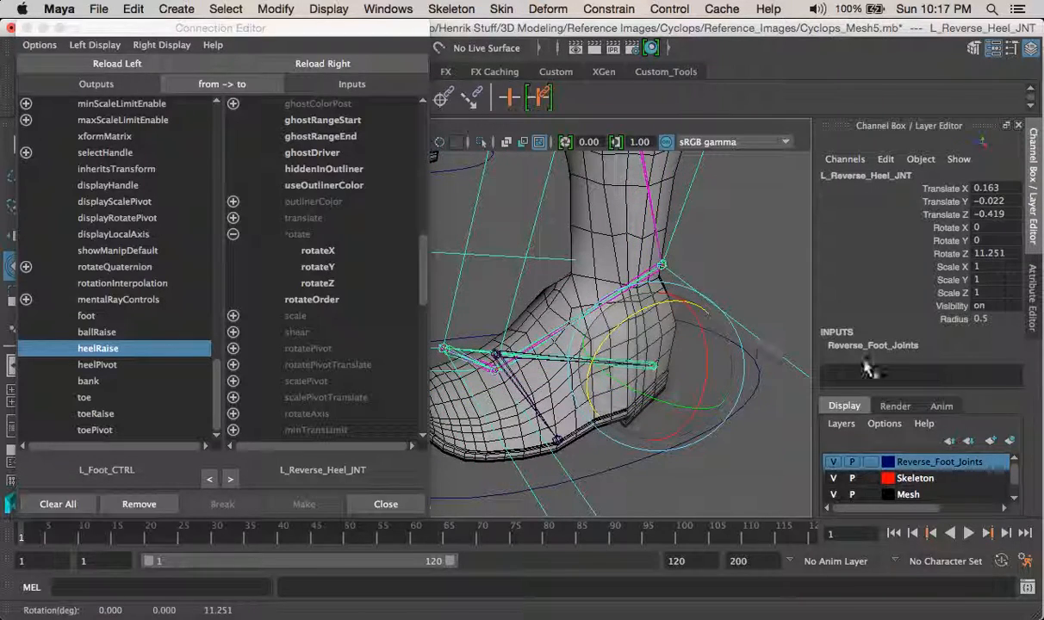
key(z)
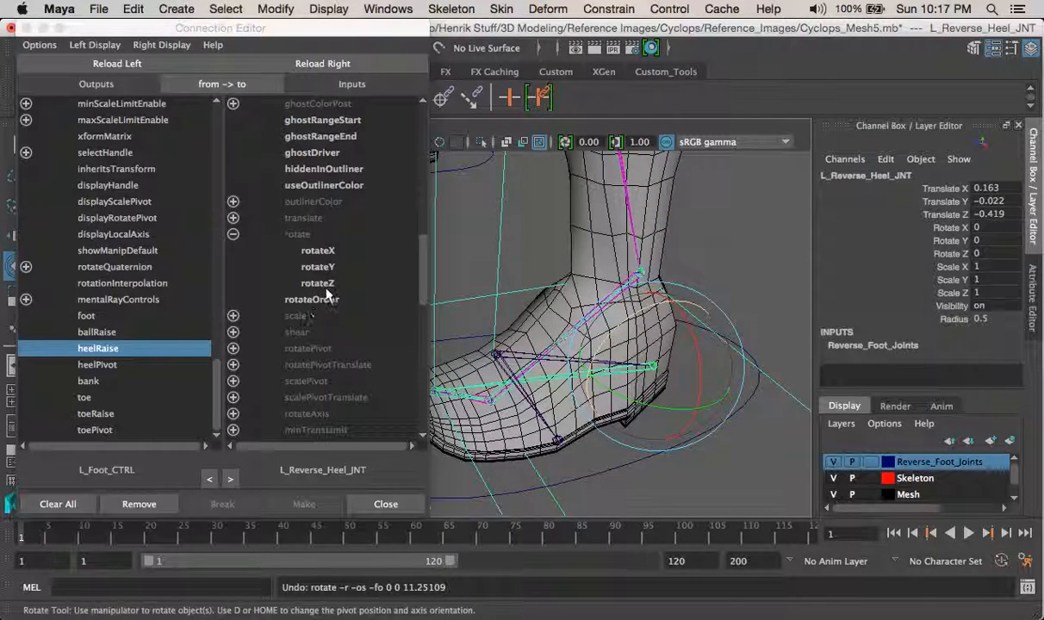
click(319, 285)
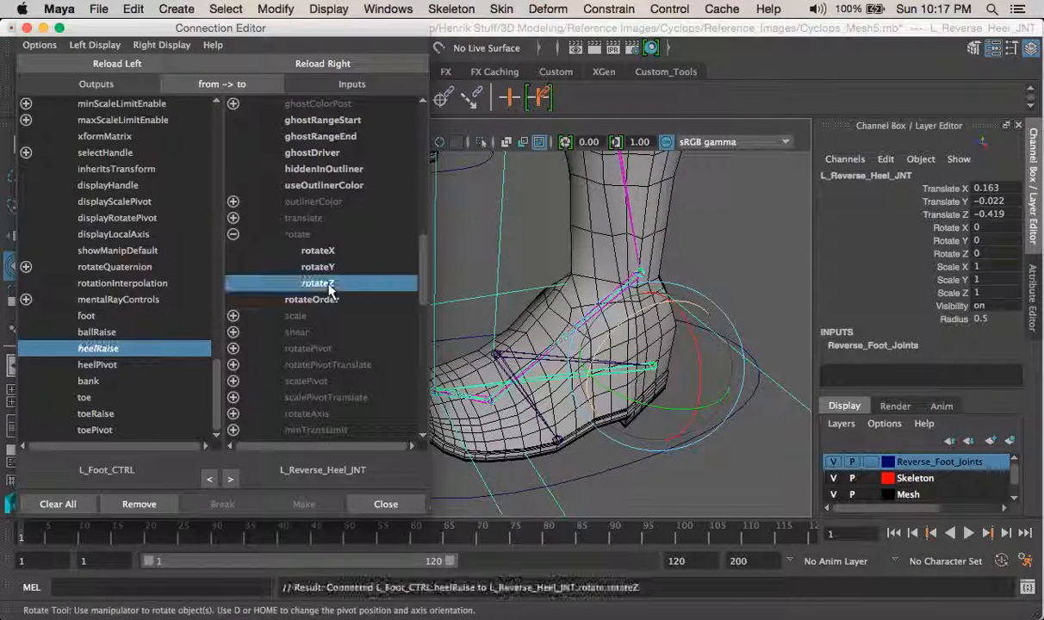
Test the Heel Raise attribute on L_Foot_CTRL and undo the change
click(761, 381)
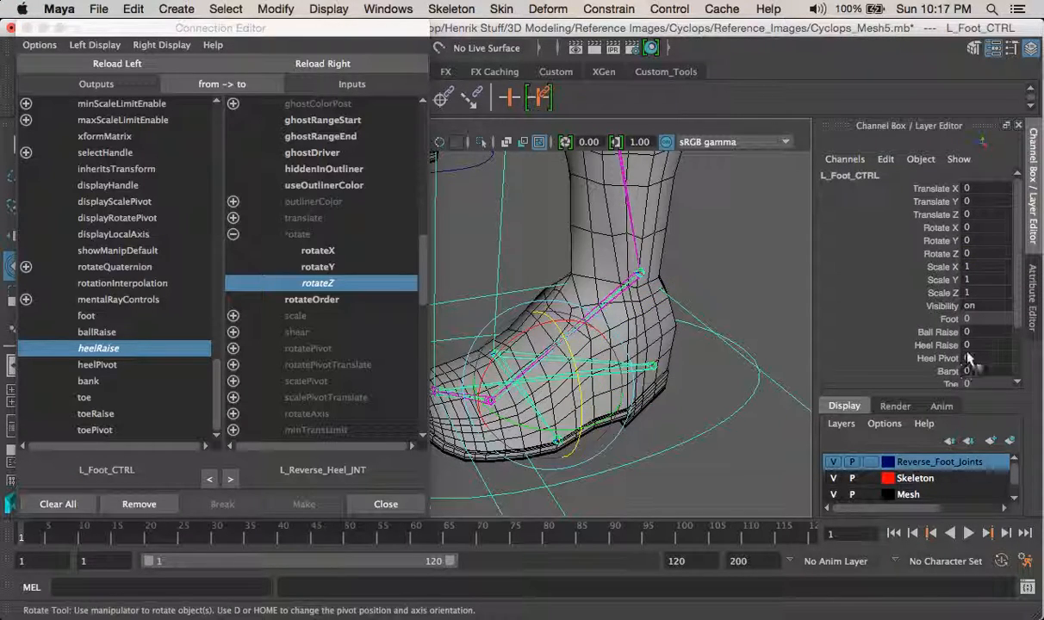
click(935, 345)
middle_drag(772, 376, 790, 374)
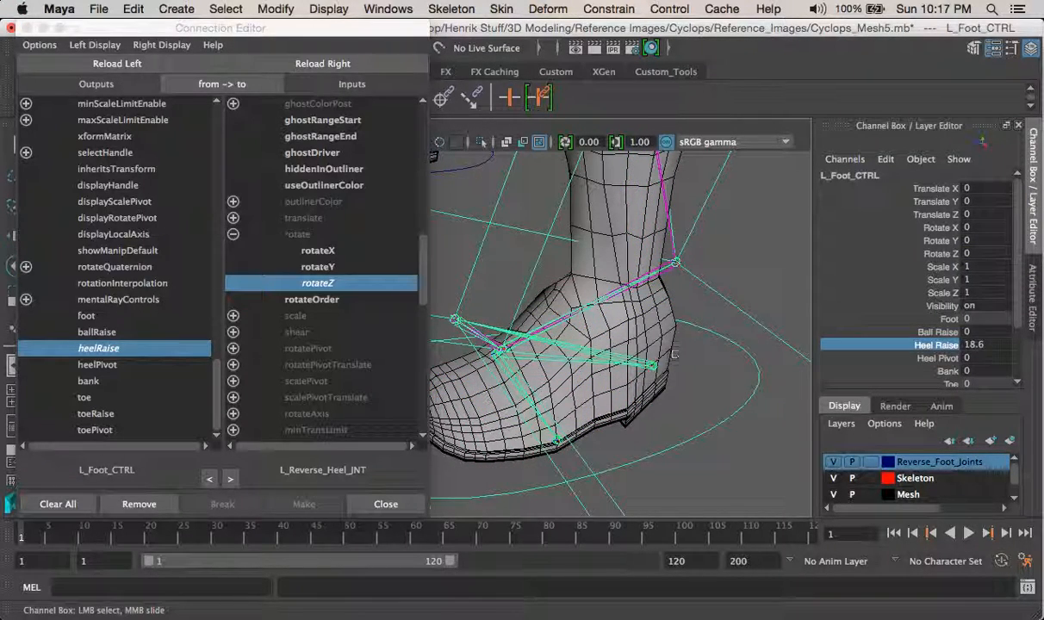
key(super+z)
Connect heelPivot to rotateY of L_Reverse_Heel_JNT, test Heel Pivot on L_Foot_CTRL and undo the test change
click(131, 365)
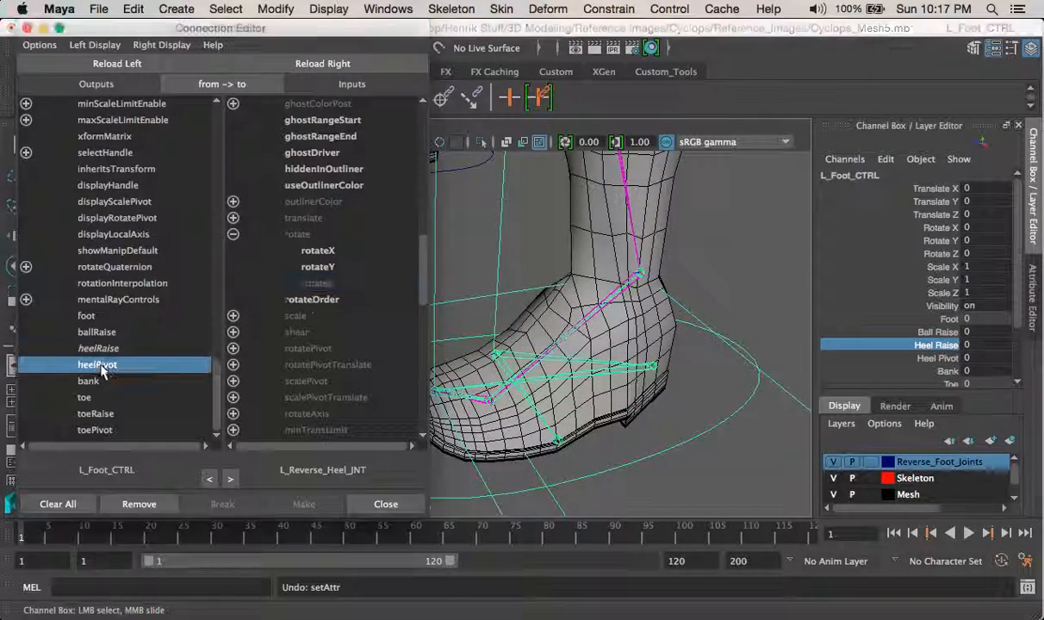
click(319, 267)
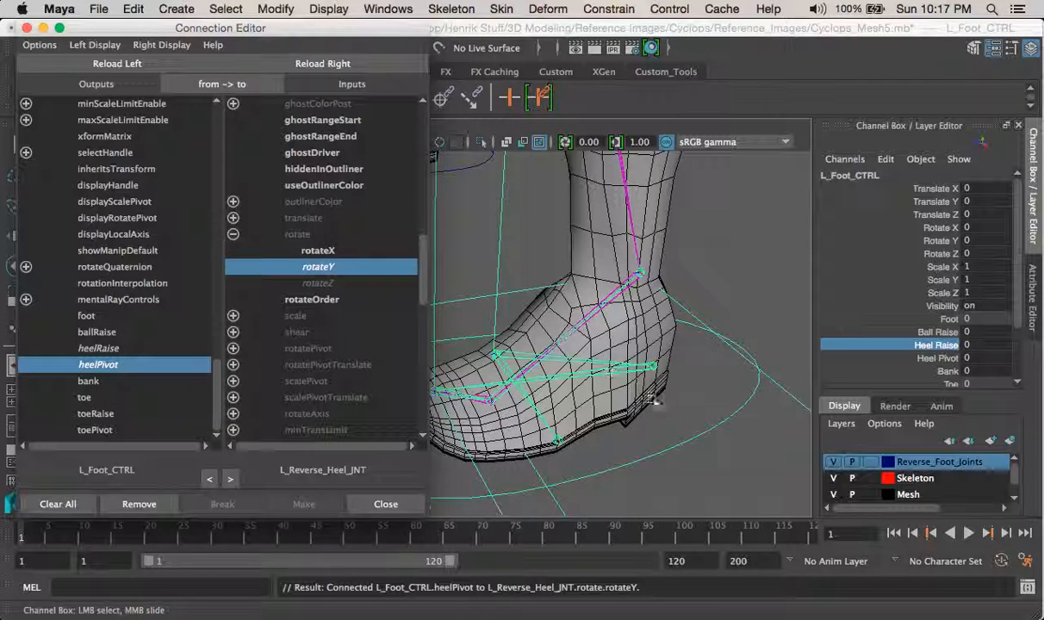
click(940, 357)
middle_drag(814, 355, 859, 381)
key(super+z)
key(super+z)
key(super+z)
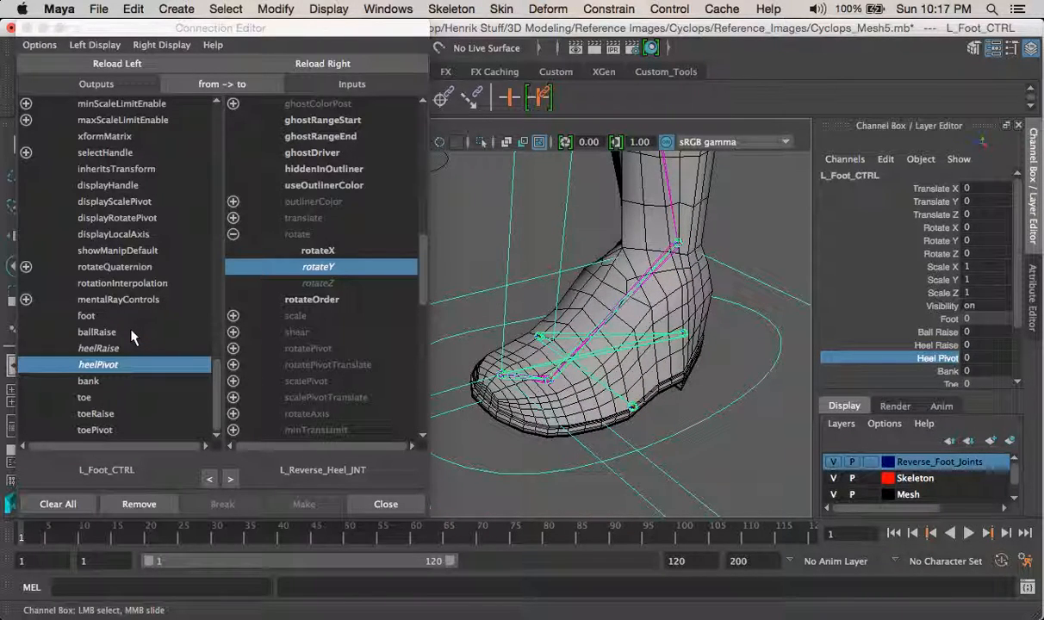
Hide the Skeleton layer so the reverse joint at the ball of the left foot can be picked
alt+right_drag(628, 412, 642, 461)
click(577, 382)
key(e)
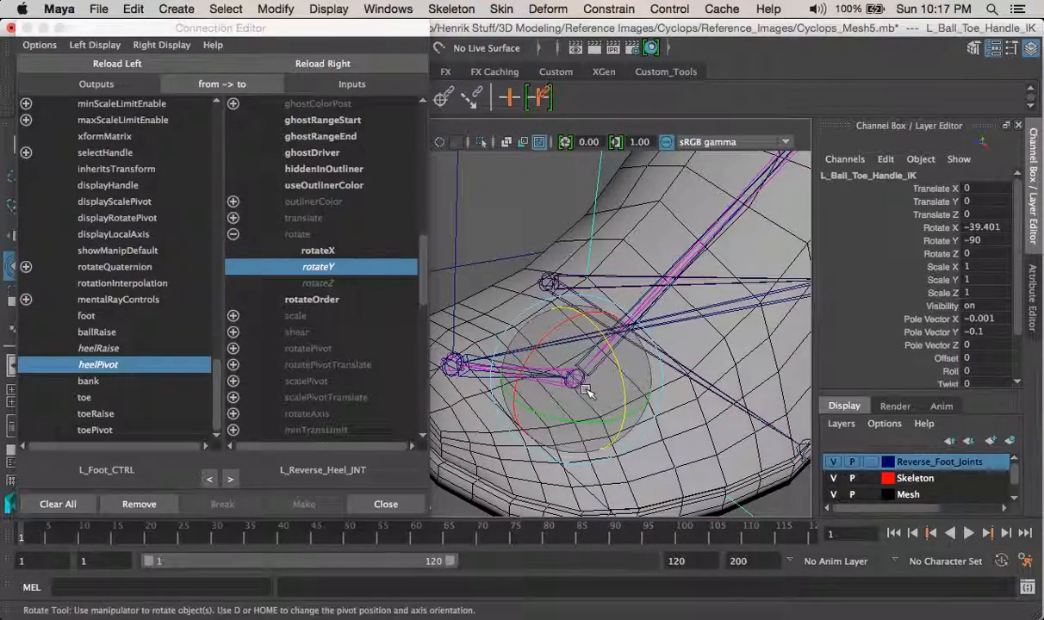
click(488, 241)
alt+drag(524, 285, 555, 353)
alt+right_drag(555, 354, 555, 355)
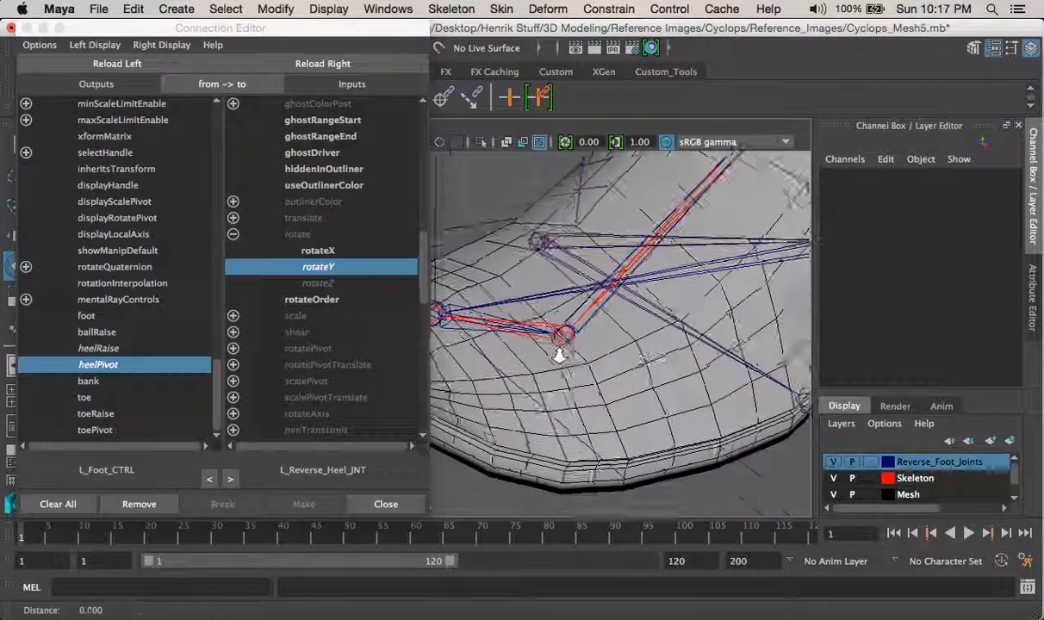
alt+drag(555, 354, 646, 345)
click(619, 335)
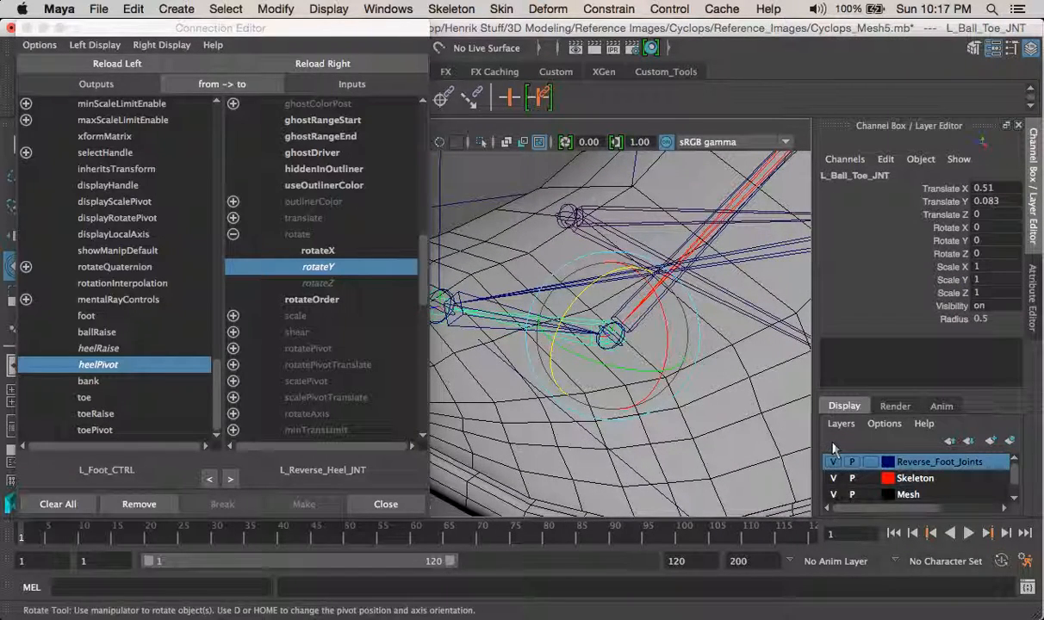
click(833, 478)
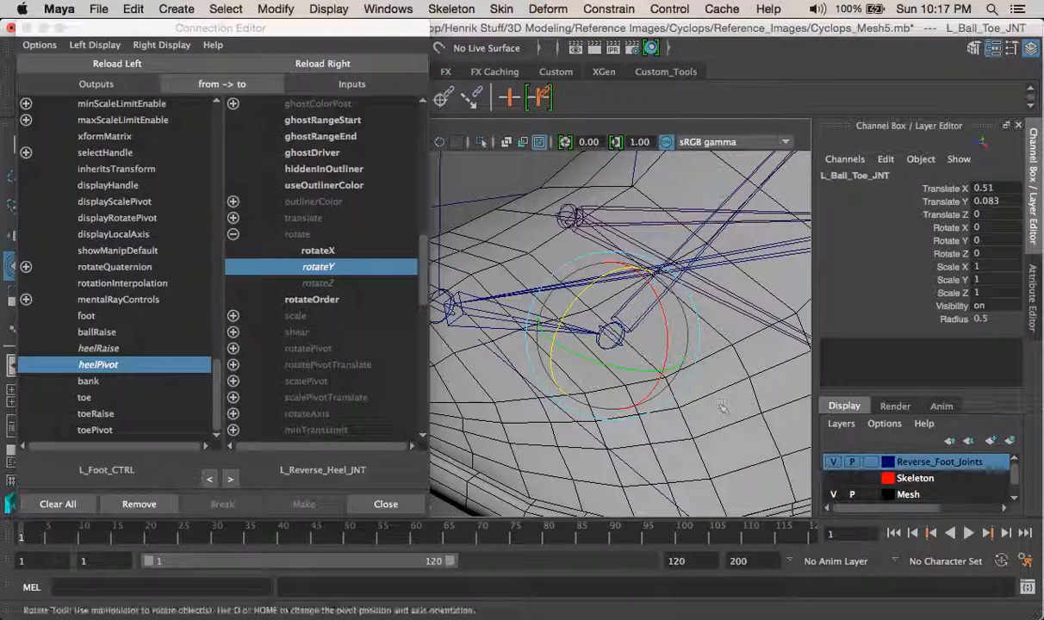
Load L_Reverse_Ball_Toe_JNT as the input object and connect ballRaise of L_Foot_CTRL to its rotateZ
click(599, 319)
click(603, 328)
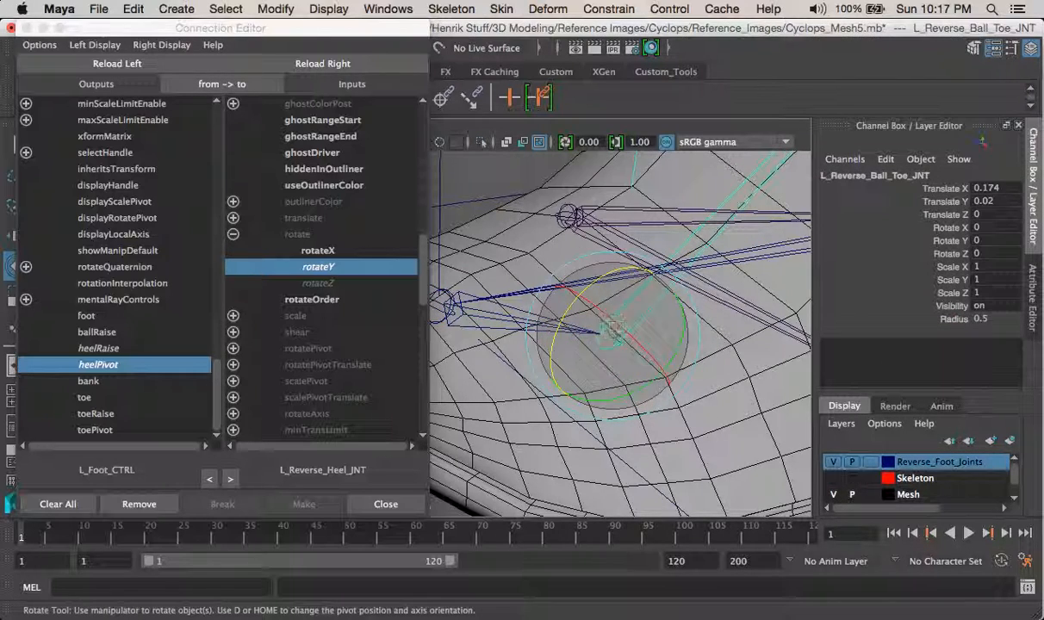
click(325, 64)
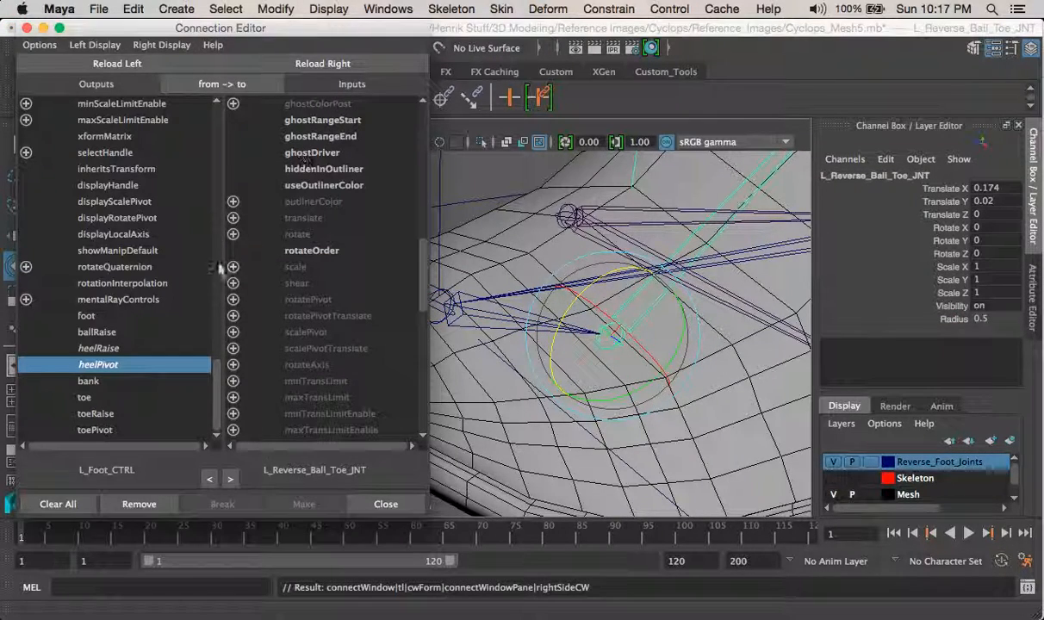
click(137, 333)
click(234, 234)
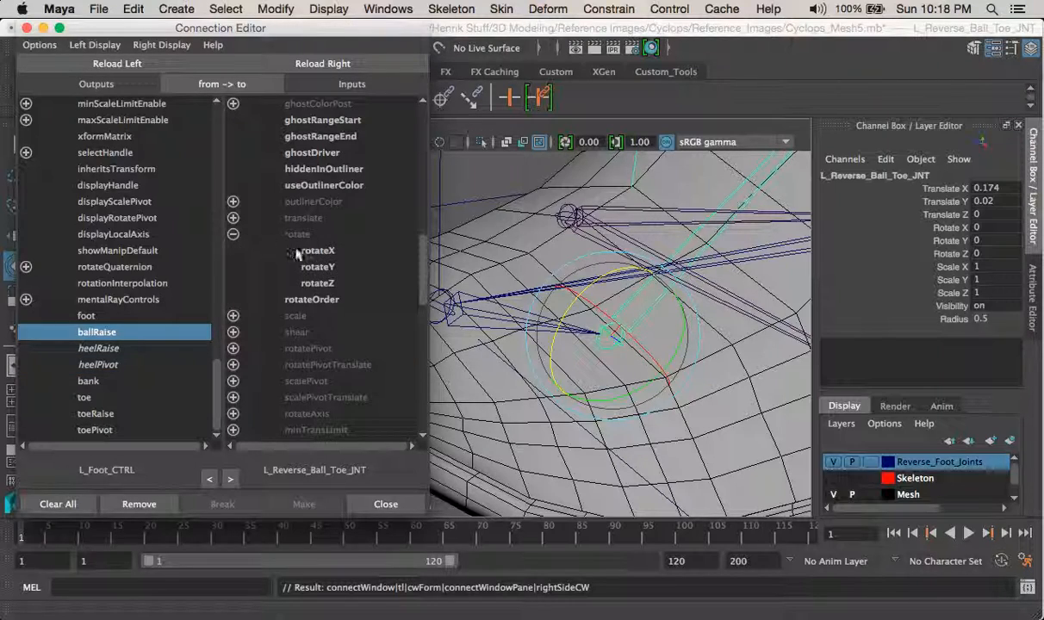
click(324, 285)
Test the Ball Raise attribute on L_Foot_CTRL and undo the change
alt+right_drag(601, 383, 521, 267)
drag(688, 379, 757, 422)
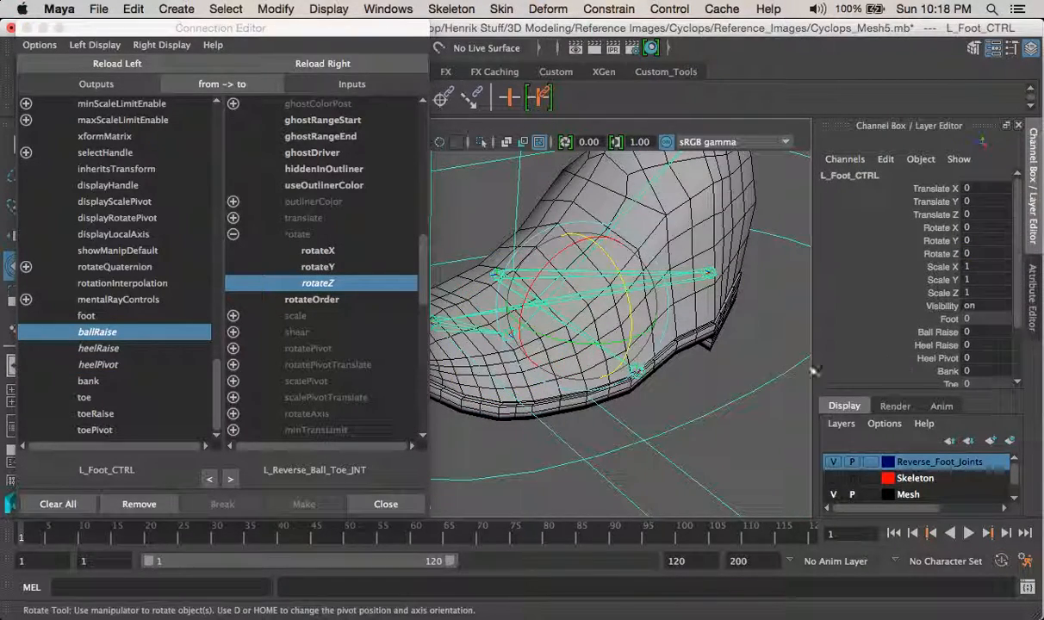
click(948, 332)
middle_drag(948, 334, 795, 360)
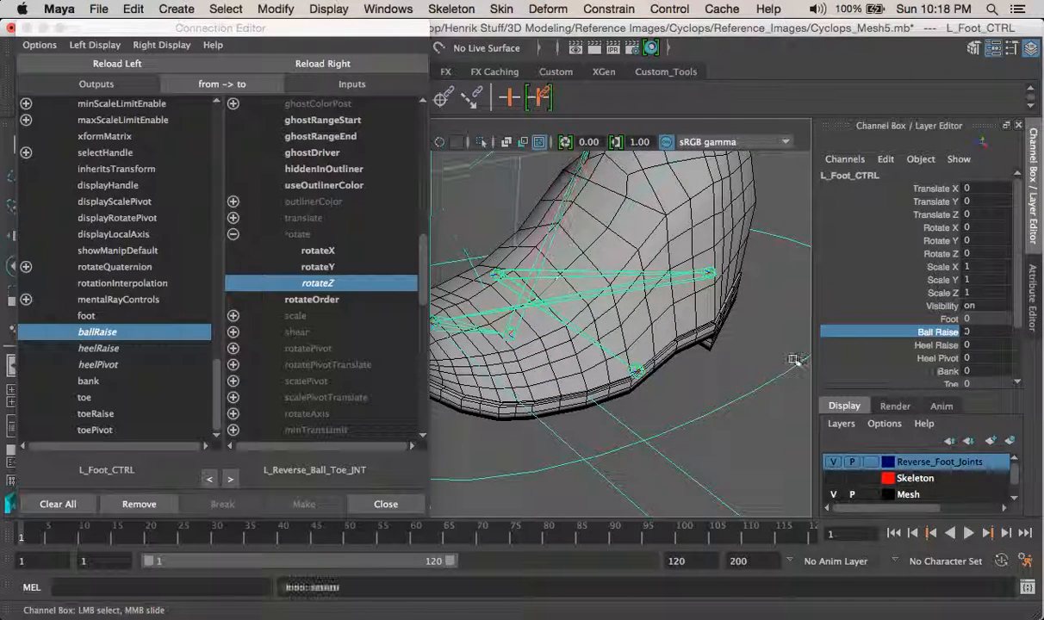
alt+drag(688, 334, 474, 385)
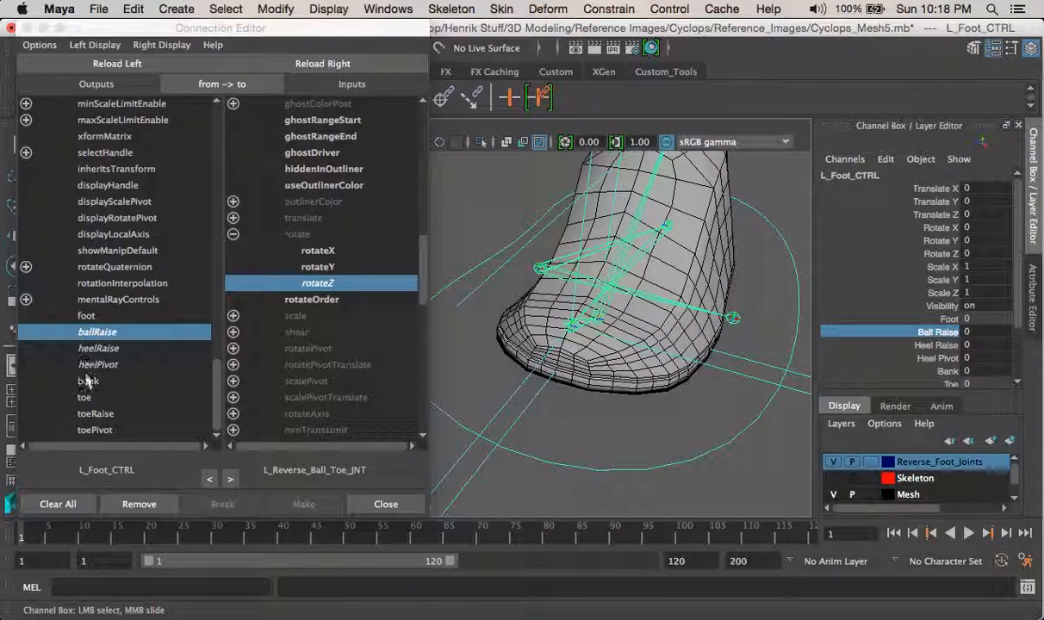
click(704, 423)
click(763, 410)
scroll(978, 308, down, 5)
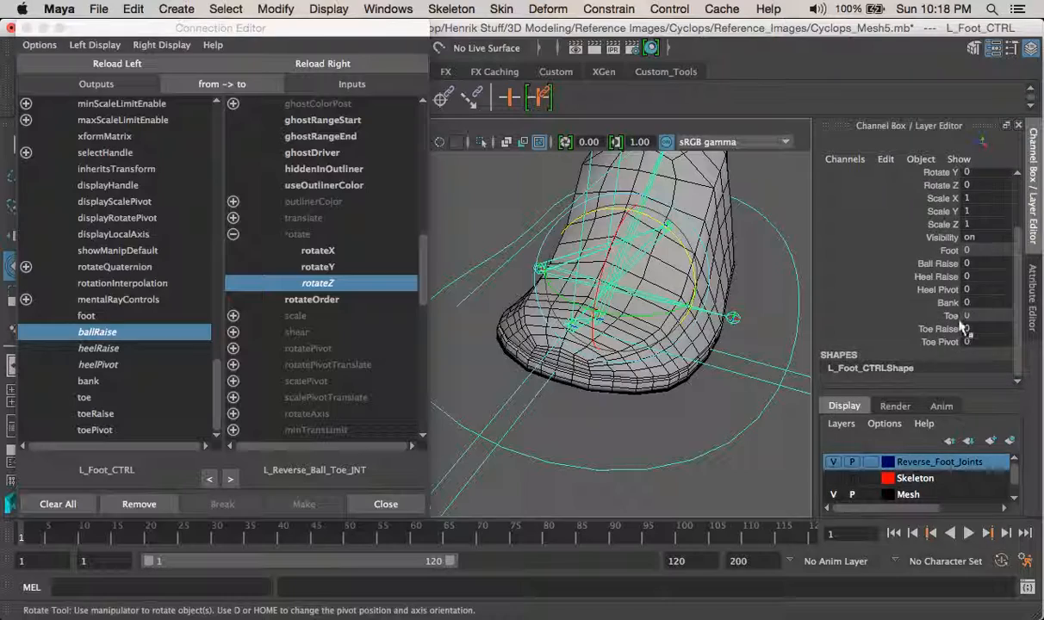
click(614, 420)
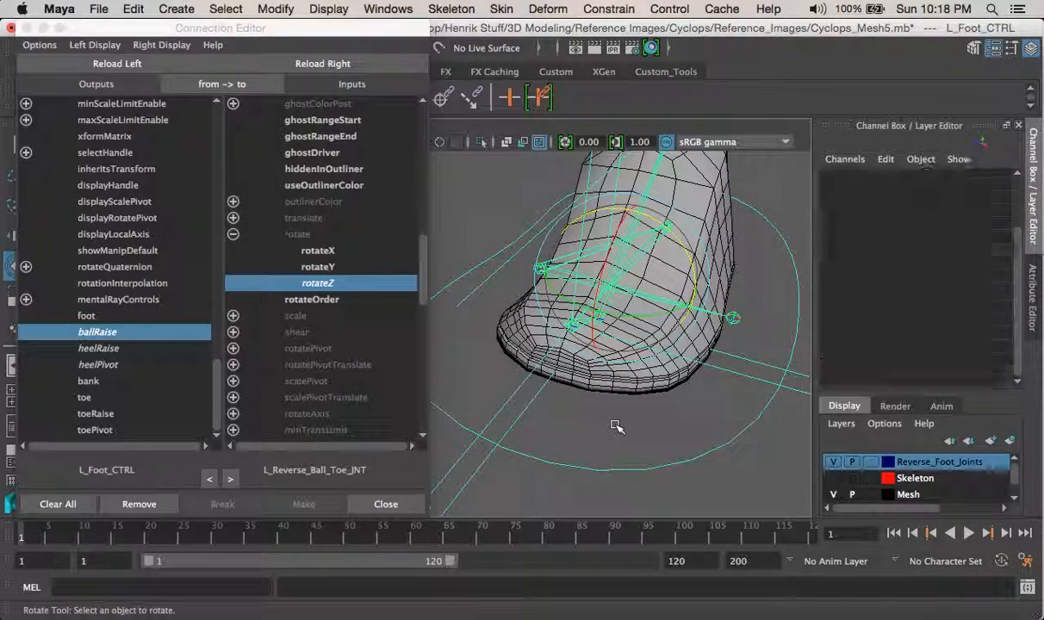
Load L_Reverse_Toe_JNT as the input object and connect toeRaise of L_Foot_CTRL to its rotateZ
alt+drag(611, 419, 576, 341)
click(531, 333)
click(532, 332)
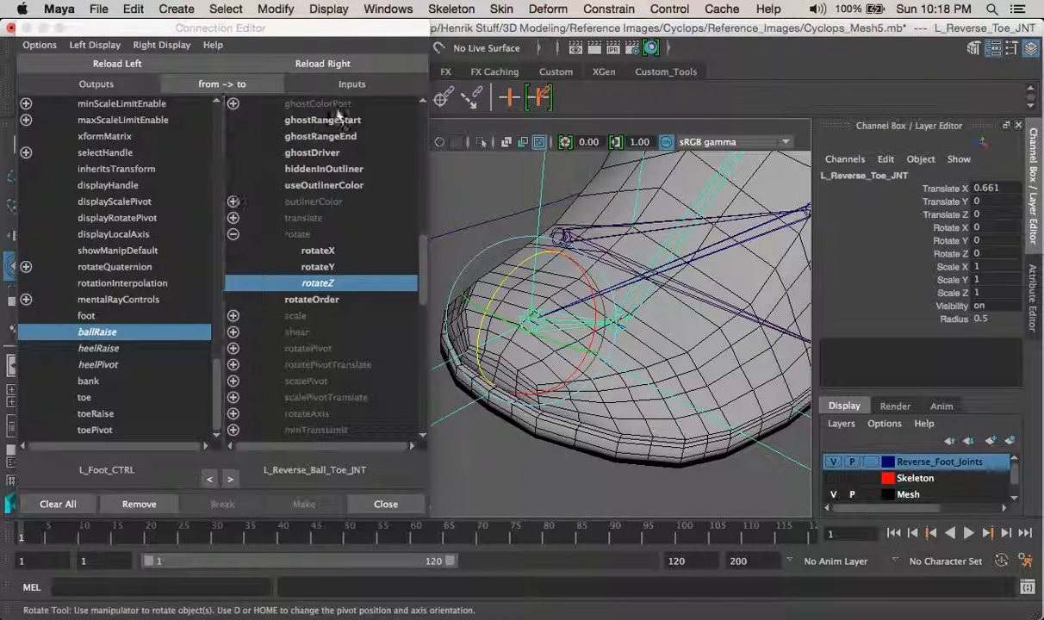
click(323, 64)
click(232, 234)
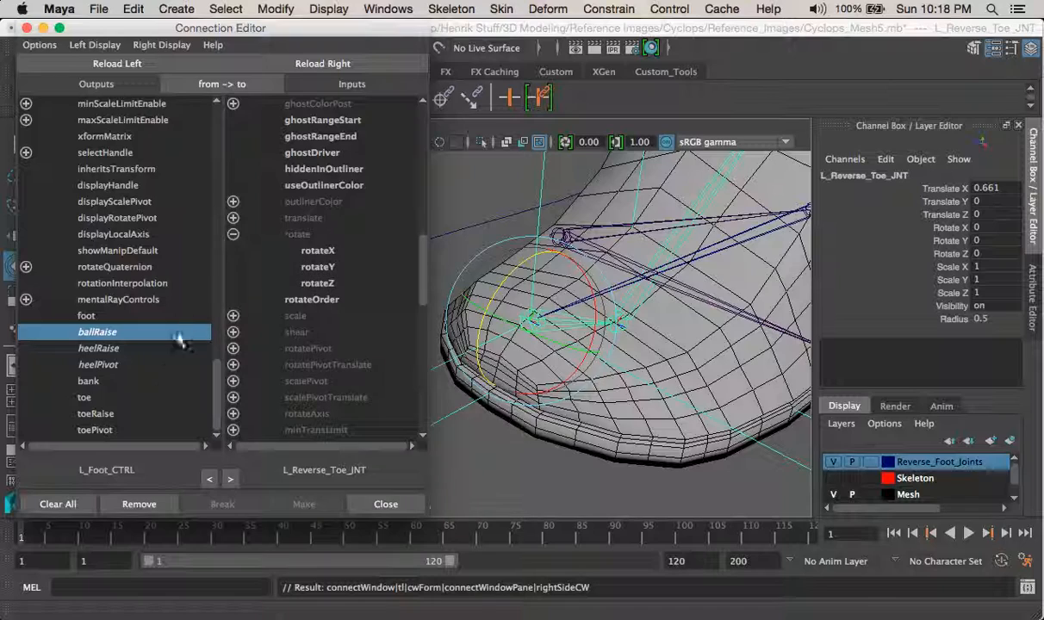
click(103, 414)
click(318, 284)
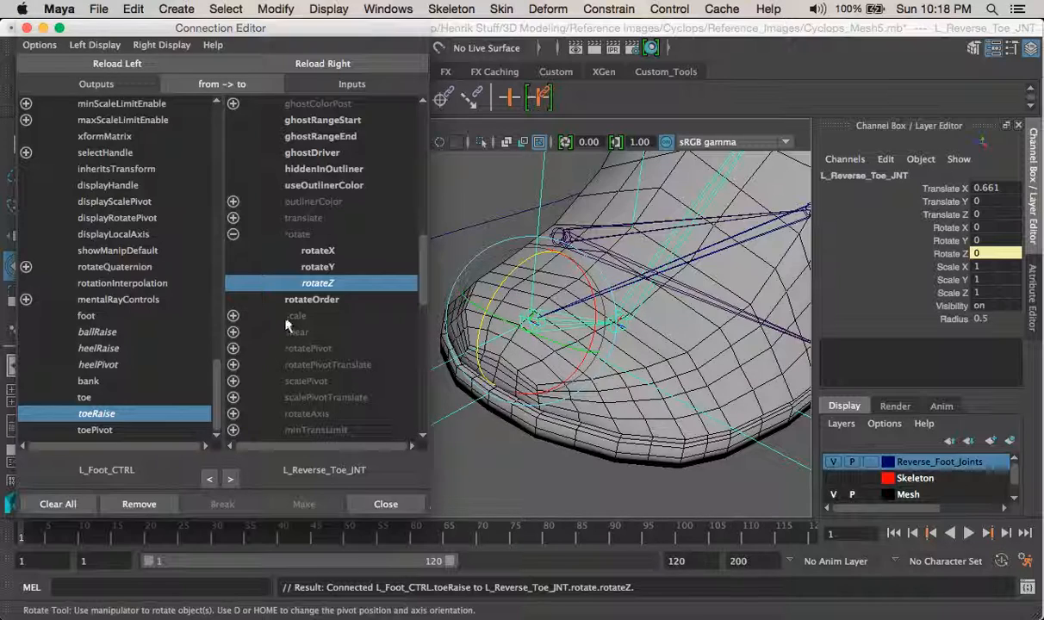
Connect toePivot to rotateY of L_Reverse_Toe_JNT and select L_Foot_CTRL
click(162, 433)
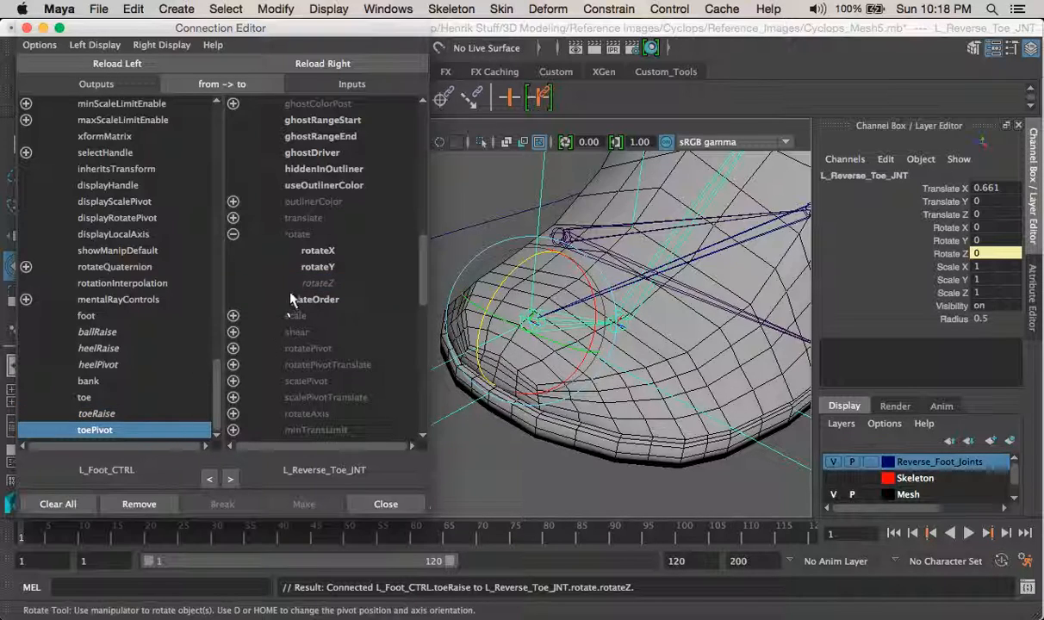
click(318, 268)
scroll(667, 407, down, 5)
click(732, 379)
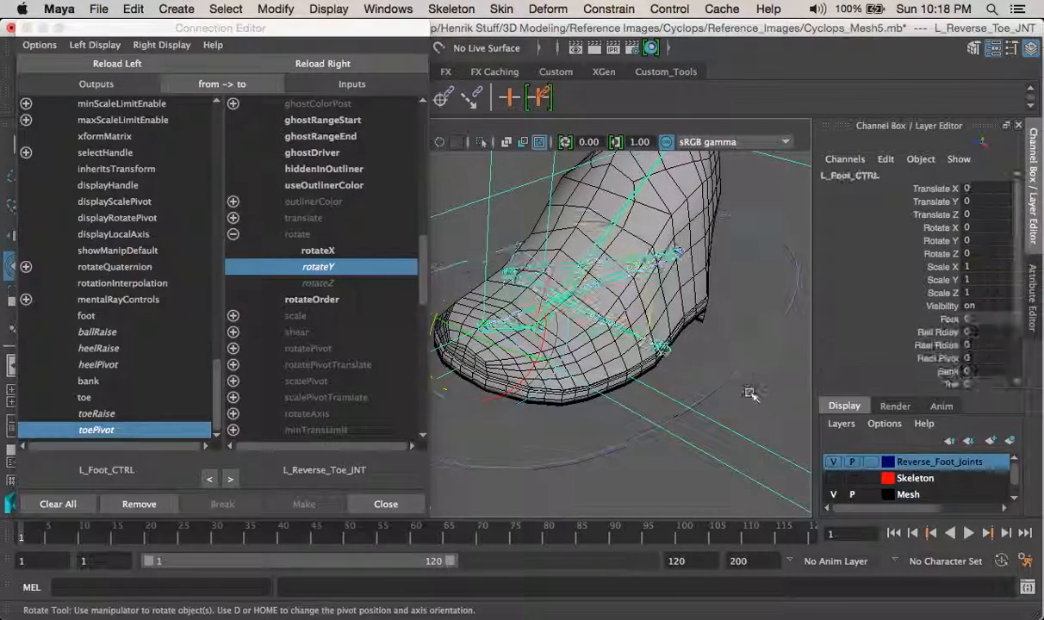
Test the Toe Raise and Toe Pivot attributes on L_Foot_CTRL, undoing each change
scroll(948, 370, down, 3)
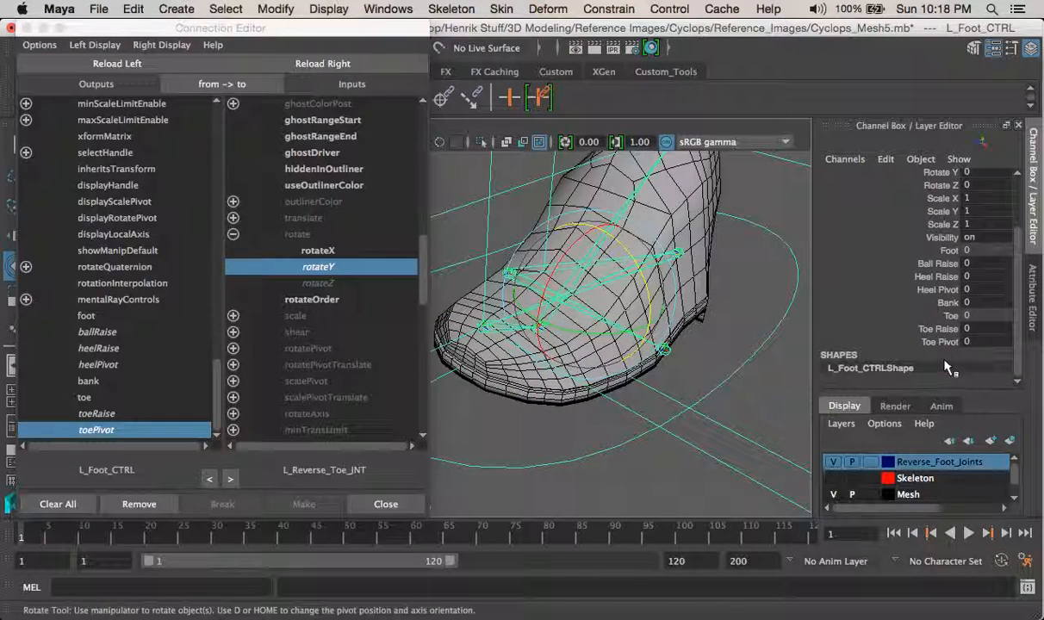
click(947, 329)
middle_drag(948, 329, 956, 330)
key(super+z)
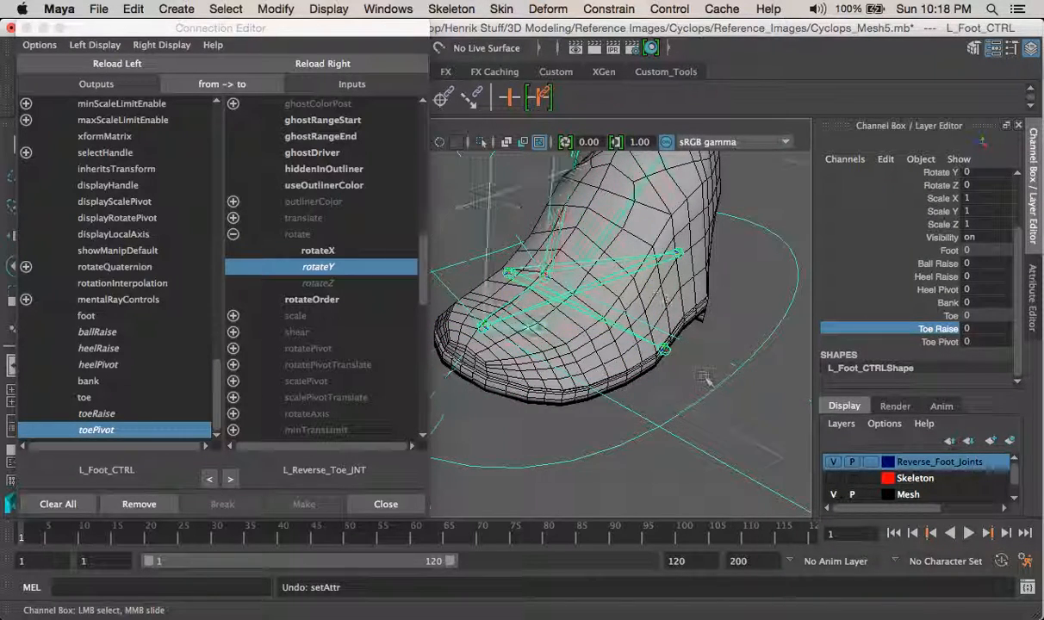
alt+right_drag(704, 377, 664, 336)
click(938, 343)
middle_drag(779, 313, 784, 312)
mouse_move(680, 377)
middle_down()
mouse_move(654, 377)
mouse_move(693, 379)
middle_up()
key(super+z)
Load R_Foot_CTRL as the output object in the Connection Editor
click(693, 379)
alt+drag(693, 379, 751, 370)
alt+right_drag(751, 370, 587, 328)
alt+middle_drag(472, 328, 707, 363)
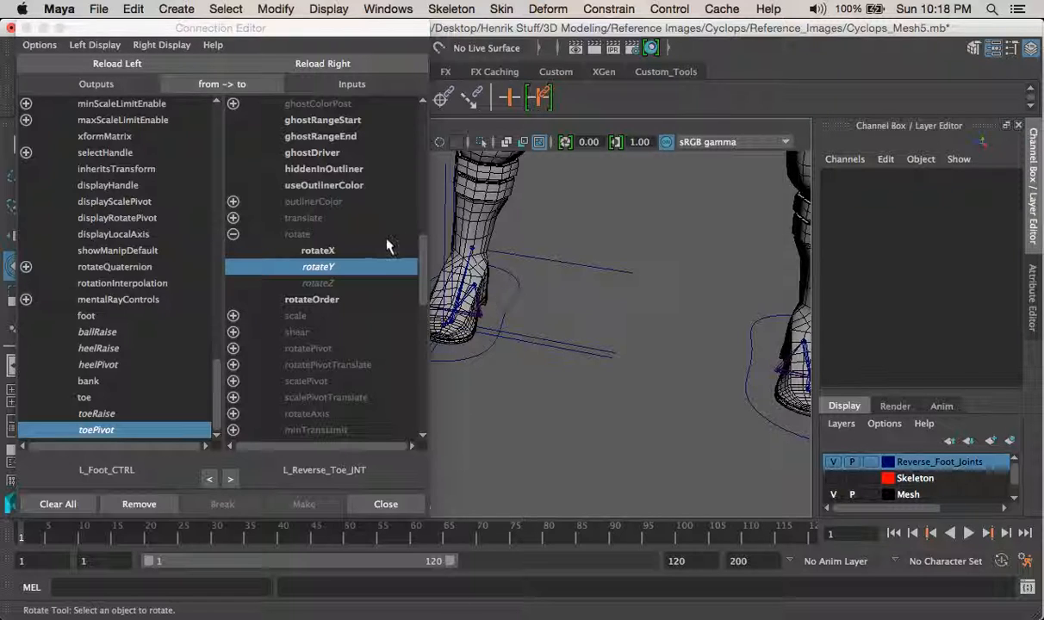
click(514, 293)
click(145, 63)
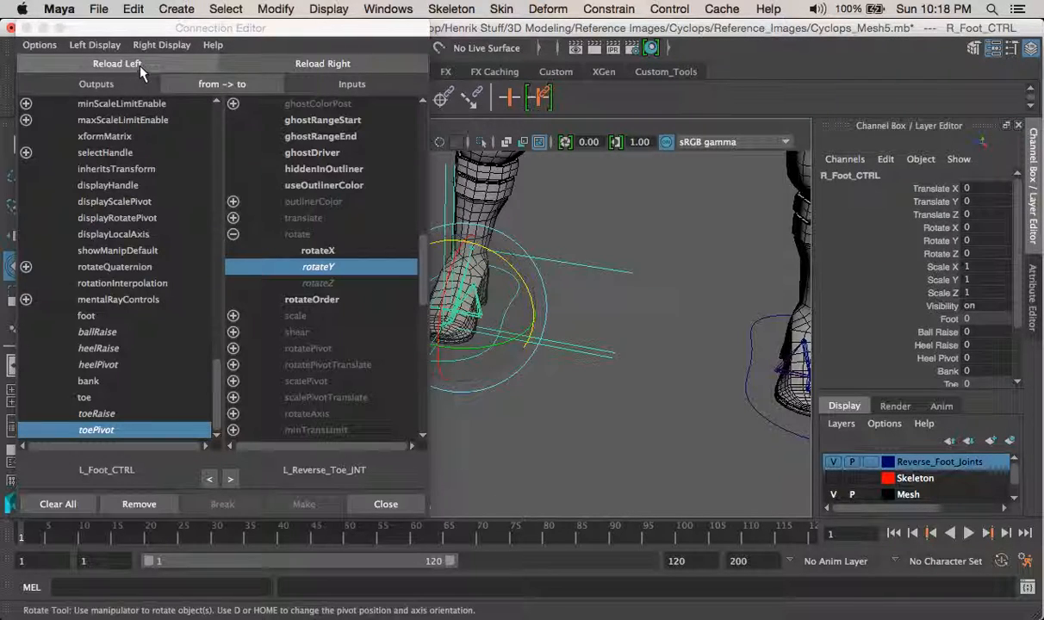
Load R_Reverse_Heel_JNT as the input object in the Connection Editor
alt+drag(626, 437, 673, 387)
alt+middle_drag(631, 381, 718, 406)
alt+right_drag(711, 410, 767, 493)
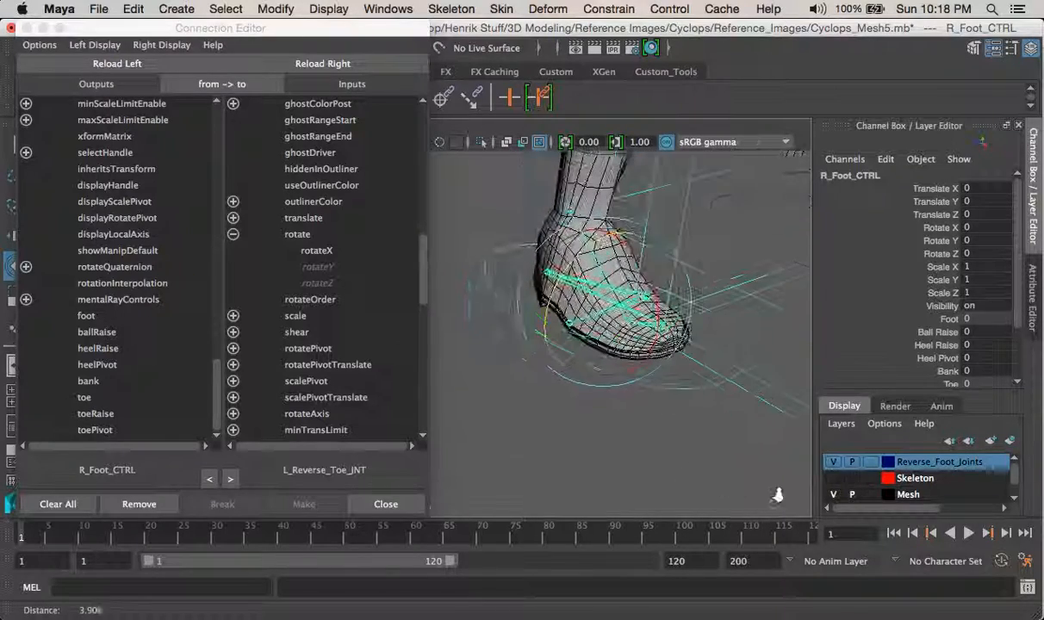
alt+middle_drag(610, 379, 607, 424)
click(487, 343)
alt+drag(461, 292, 429, 262)
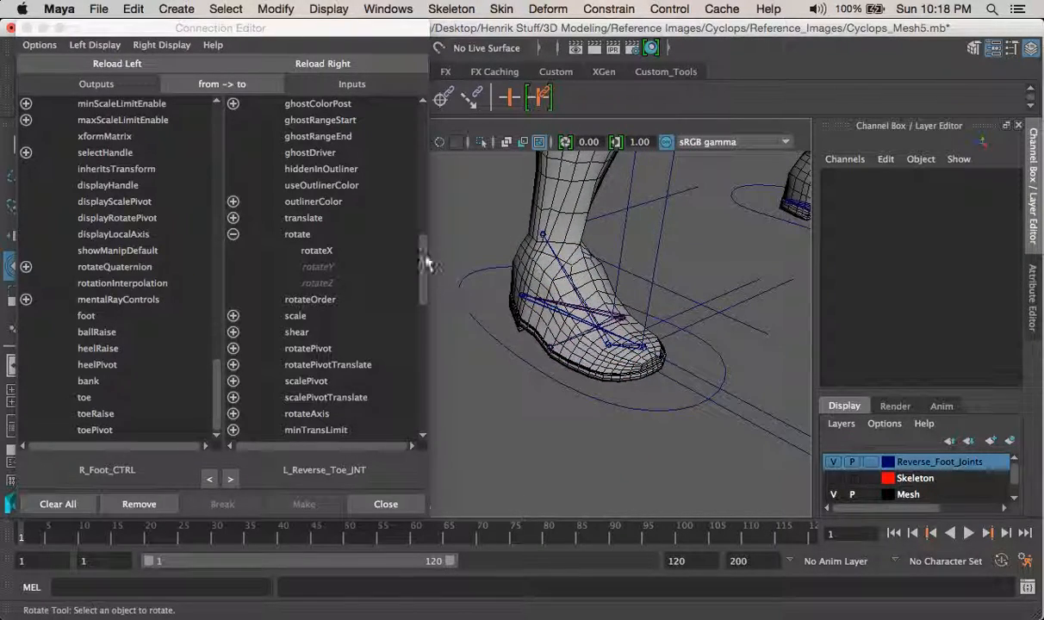
click(520, 293)
click(323, 63)
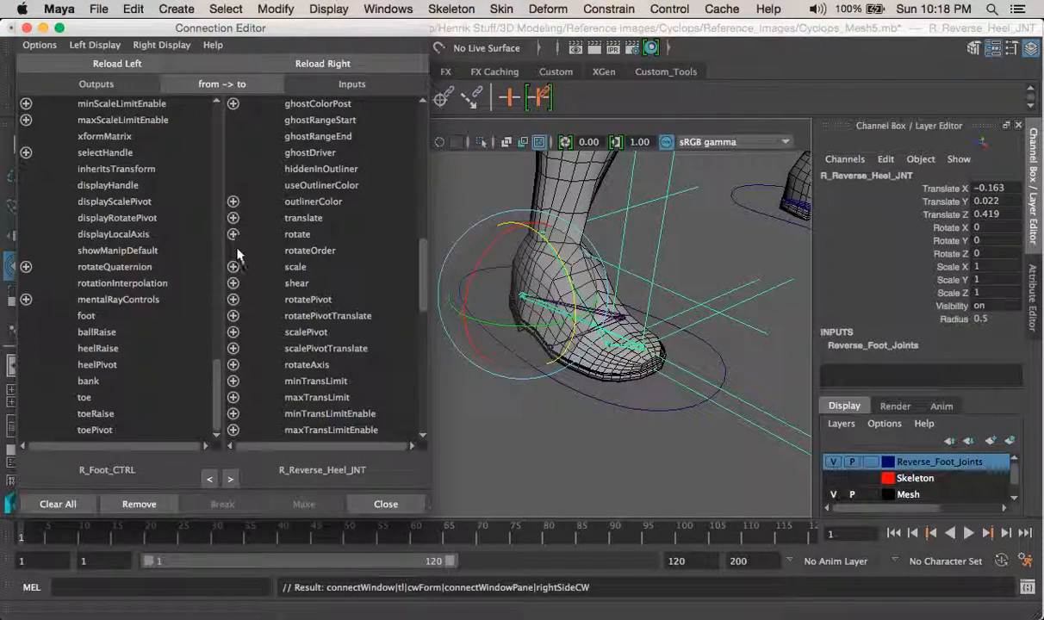
Connect heelRaise of R_Foot_CTRL to rotateZ and heelPivot to rotateY of R_Reverse_Heel_JNT
click(99, 349)
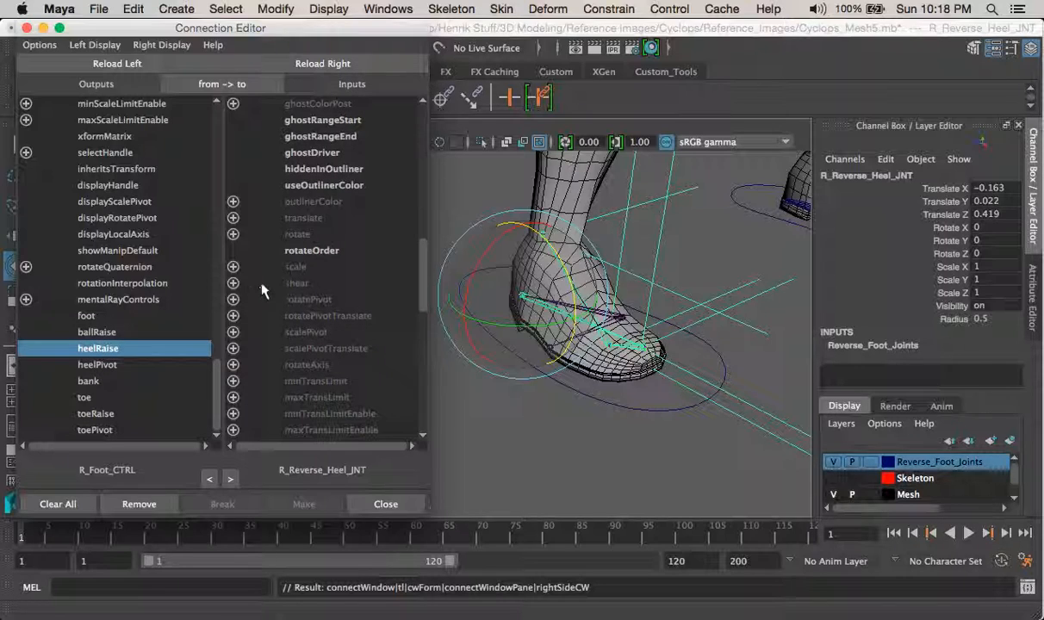
click(232, 234)
click(318, 283)
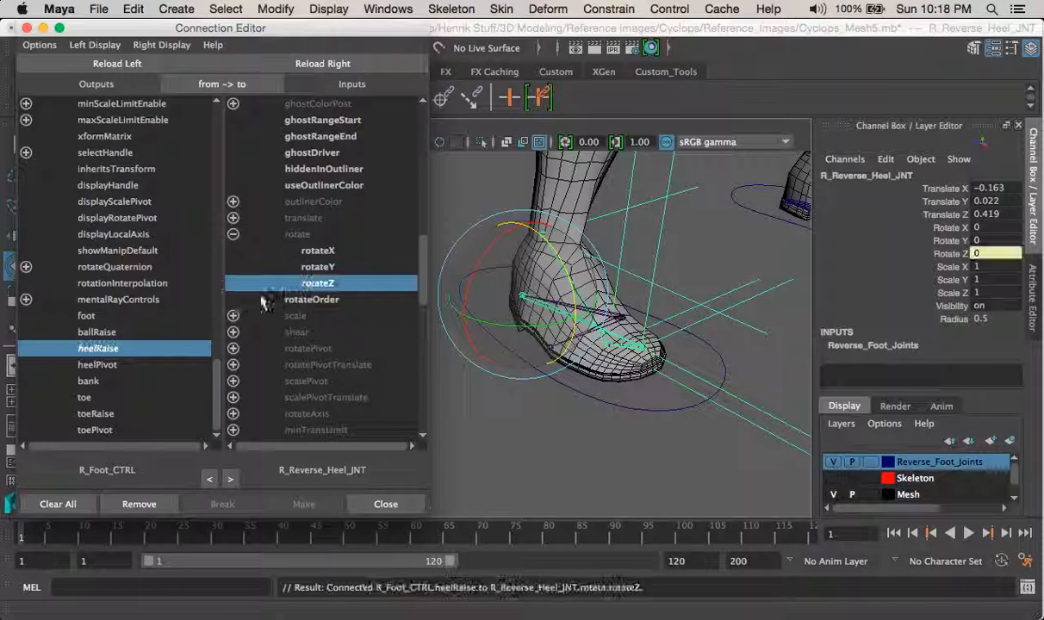
click(135, 363)
click(316, 268)
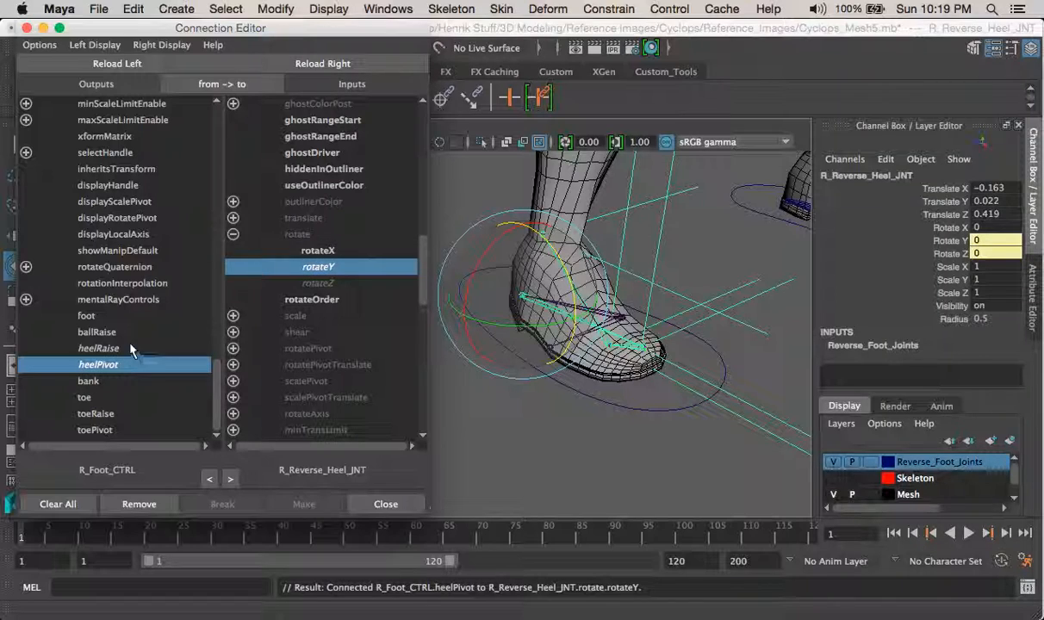
Select R_Reverse_Ball_Toe_JNT in the foot and load it as the input object
click(590, 396)
alt+middle_drag(590, 397, 543, 391)
alt+right_drag(542, 391, 560, 441)
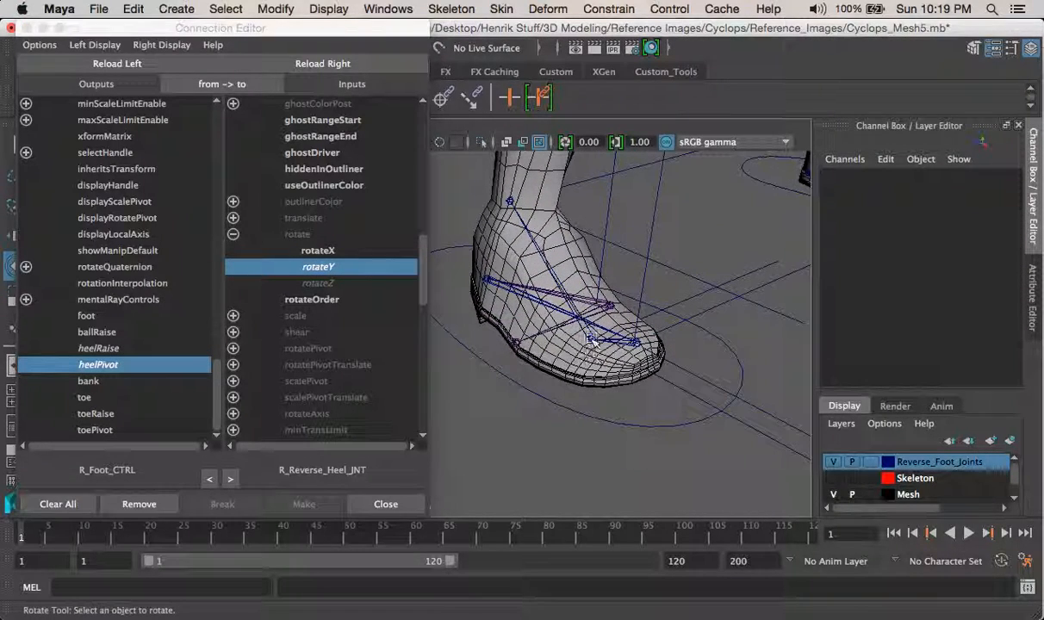
click(597, 327)
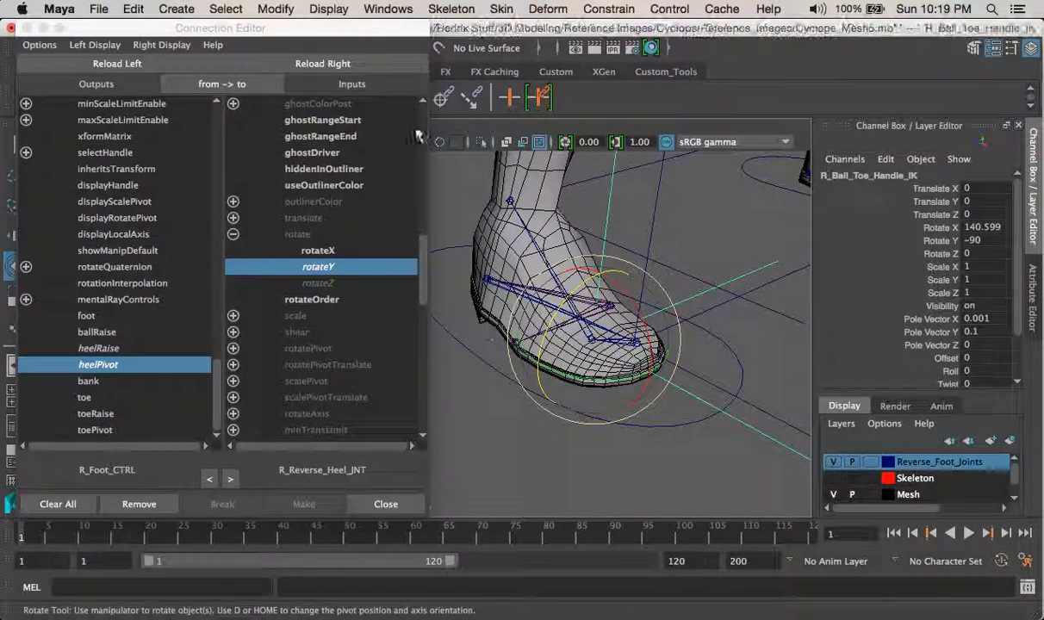
click(608, 479)
alt+middle_drag(608, 479, 568, 482)
alt+drag(568, 483, 591, 457)
alt+right_drag(591, 457, 664, 442)
alt+drag(664, 442, 583, 346)
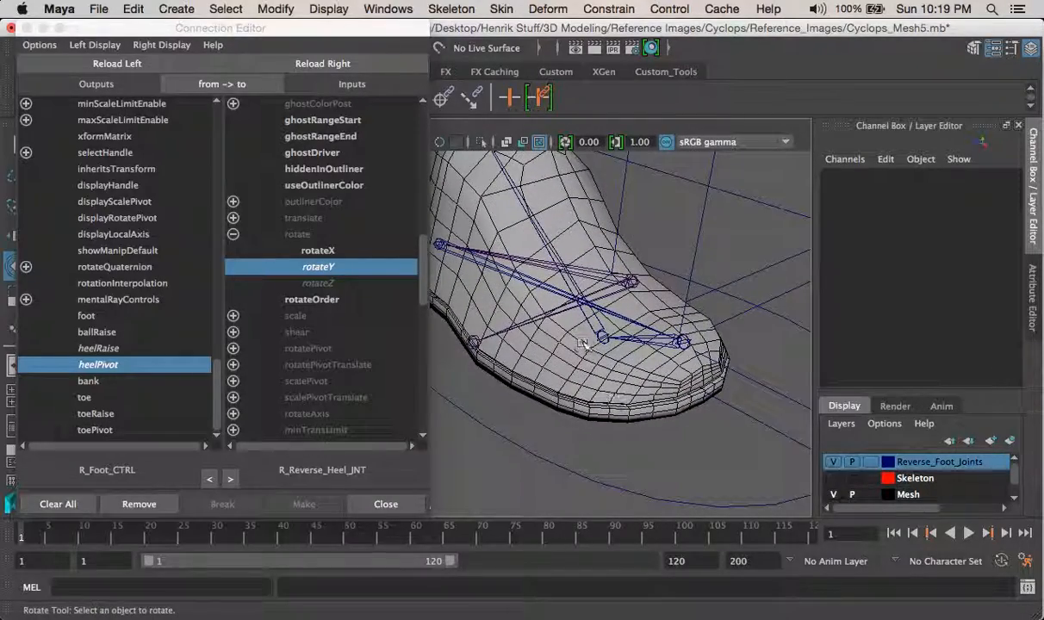
click(602, 336)
alt+right_drag(610, 444, 629, 435)
click(715, 186)
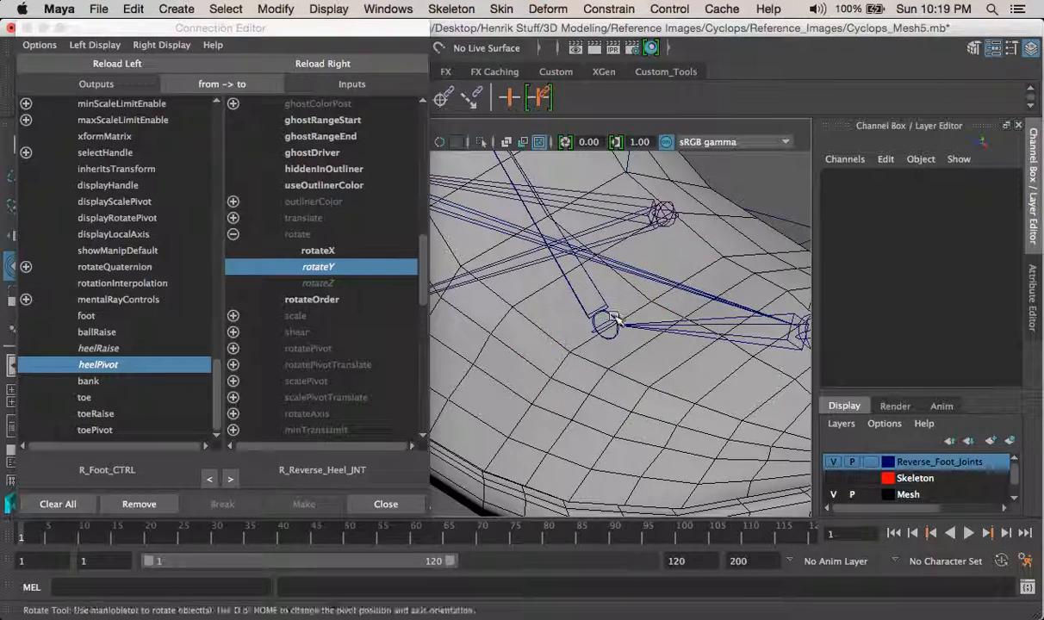
click(608, 326)
click(318, 64)
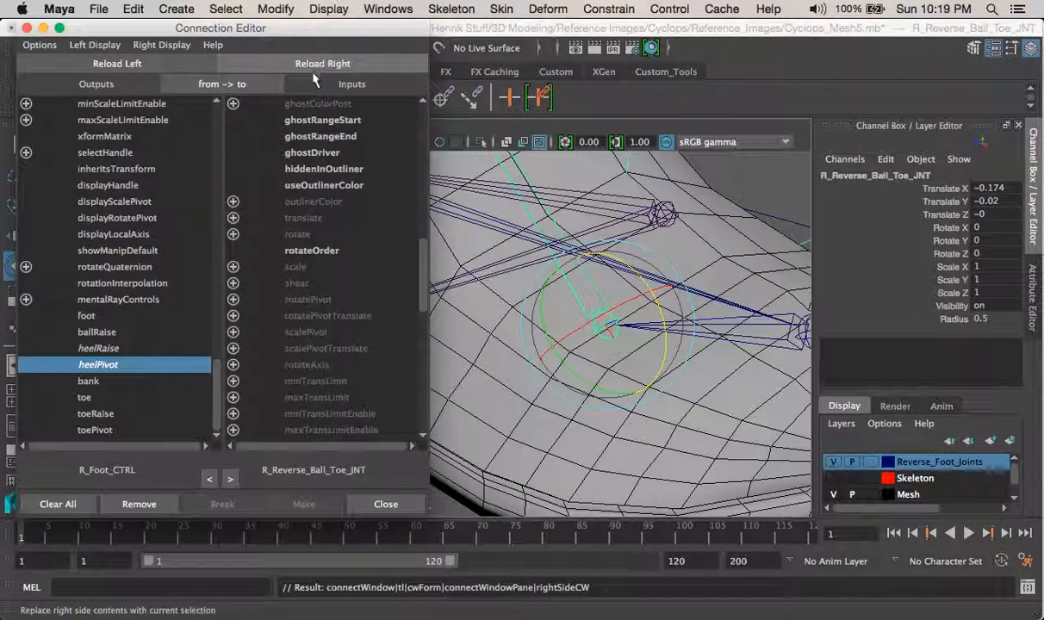
Connect ballRaise of R_Foot_CTRL to rotateZ of R_Reverse_Ball_Toe_JNT
click(233, 234)
click(121, 333)
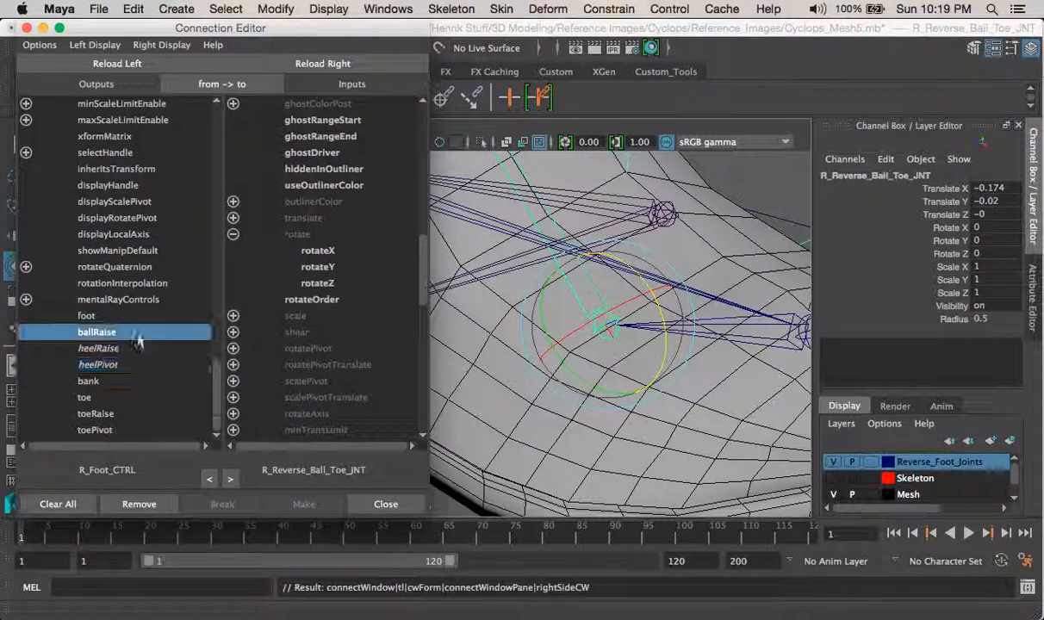
click(314, 285)
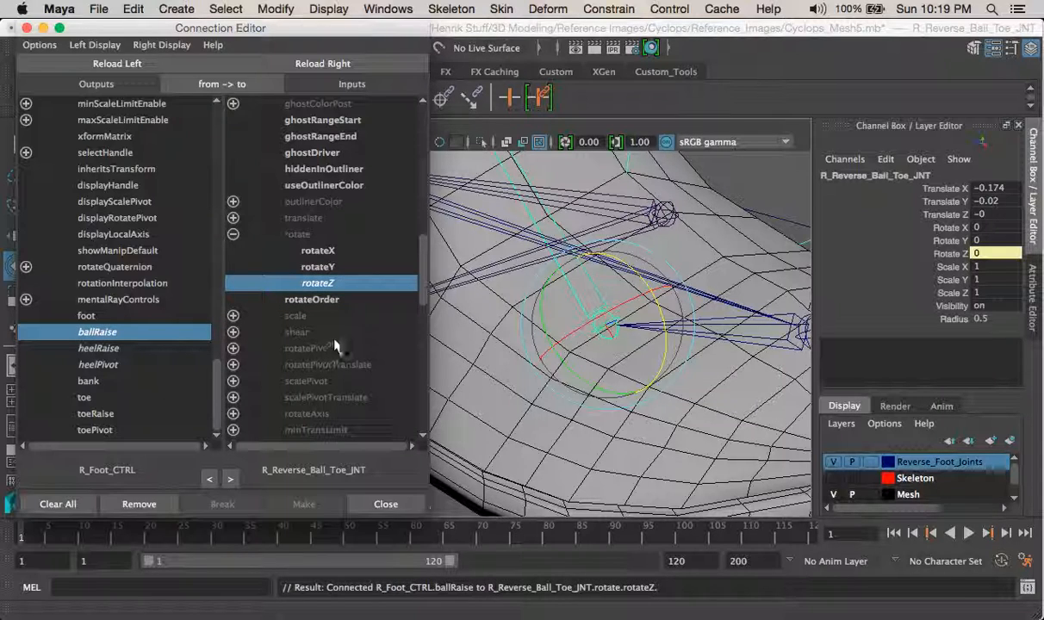
Select R_Reverse_Toe_JNT at the front of the foot and load it as the input object
alt+drag(642, 362, 750, 345)
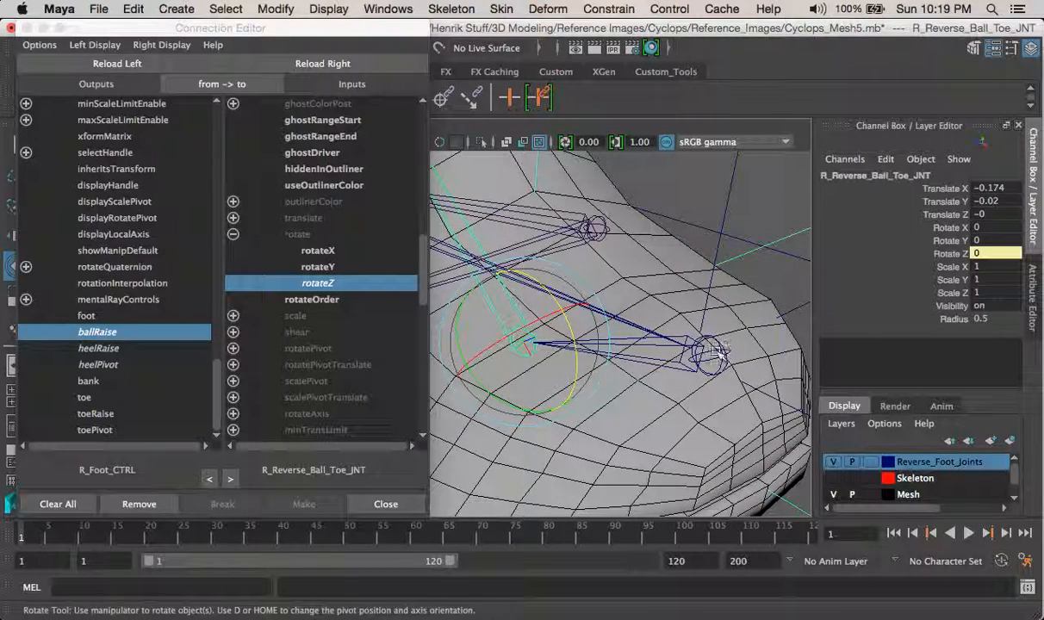
click(719, 352)
click(755, 285)
click(721, 348)
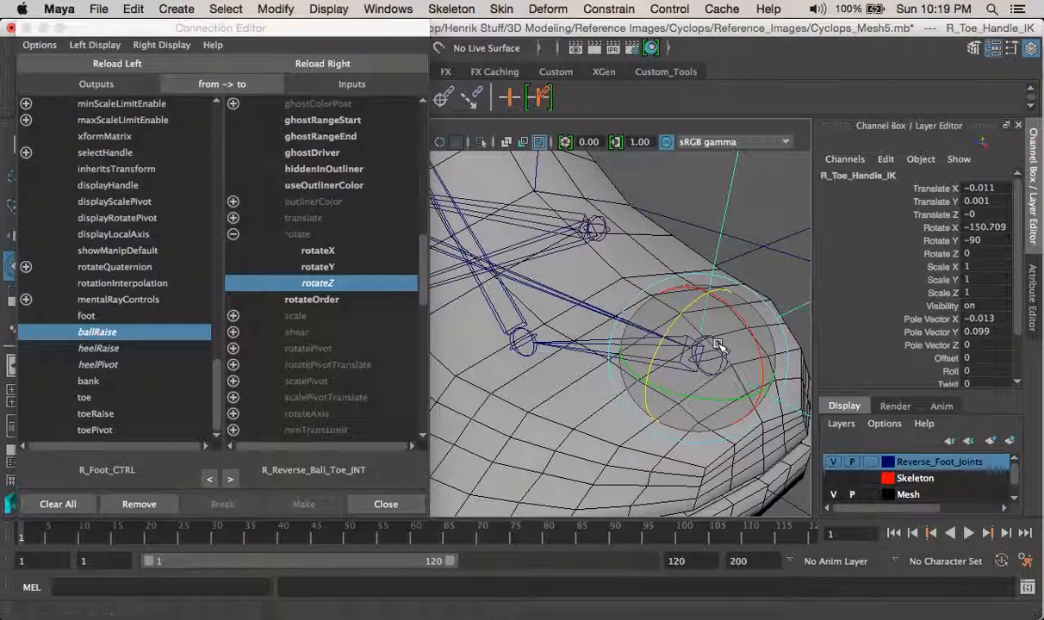
key(w)
click(702, 348)
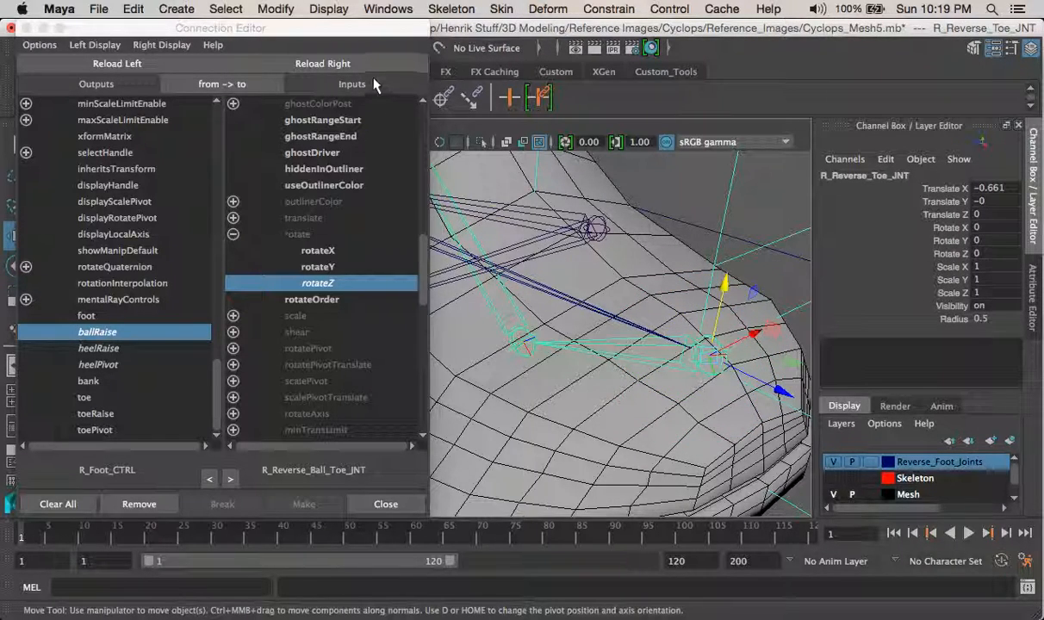
click(353, 64)
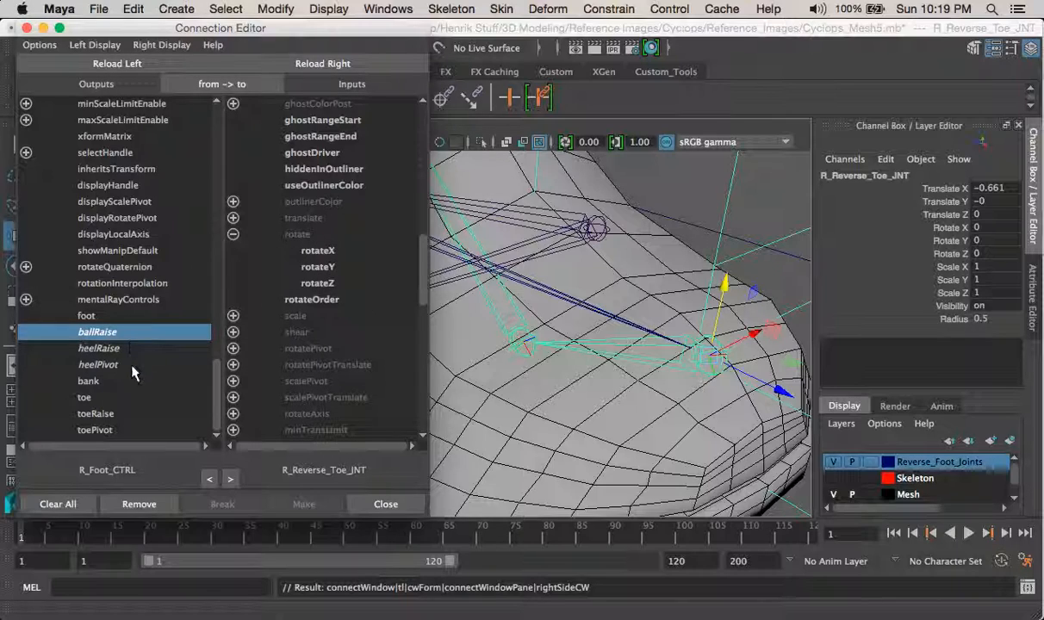
Connect toeRaise of R_Foot_CTRL to rotateZ and toePivot to rotateY of R_Reverse_Toe_JNT, then close the Connection Editor
click(95, 415)
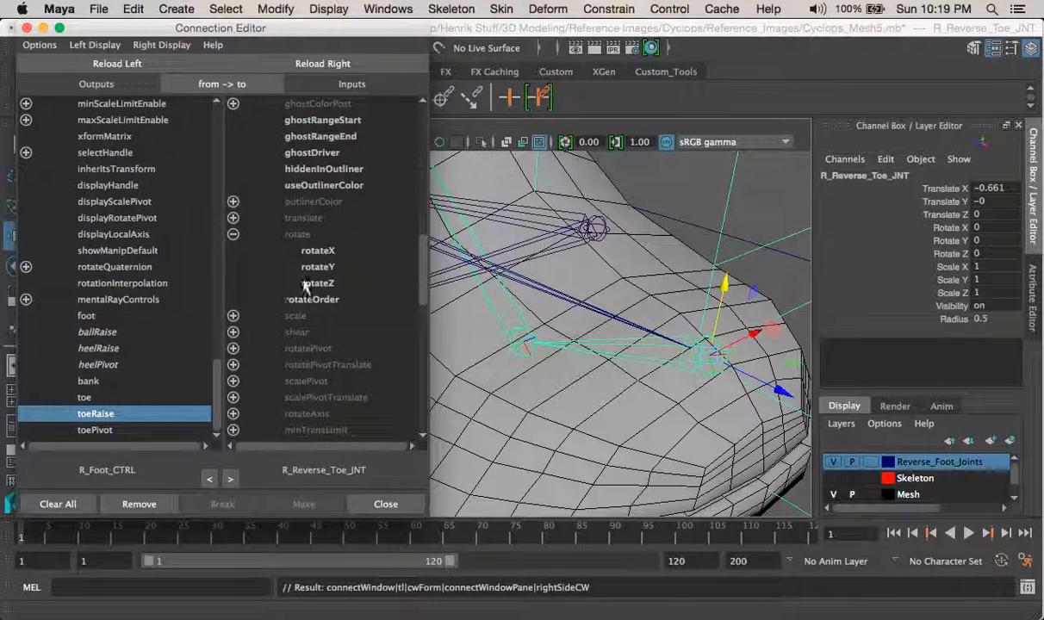
click(318, 284)
click(112, 431)
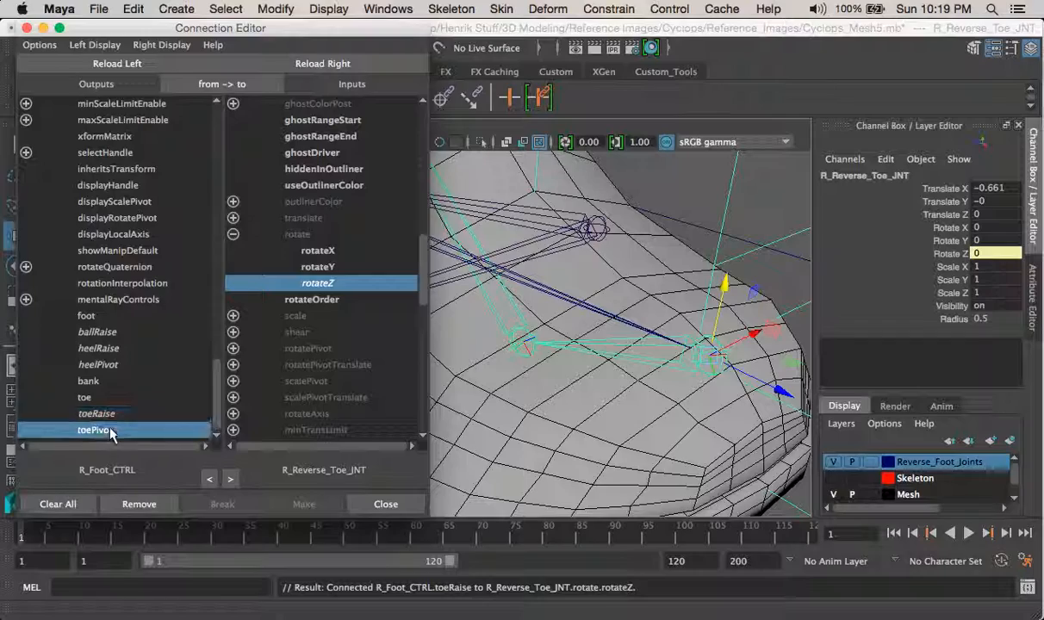
click(318, 267)
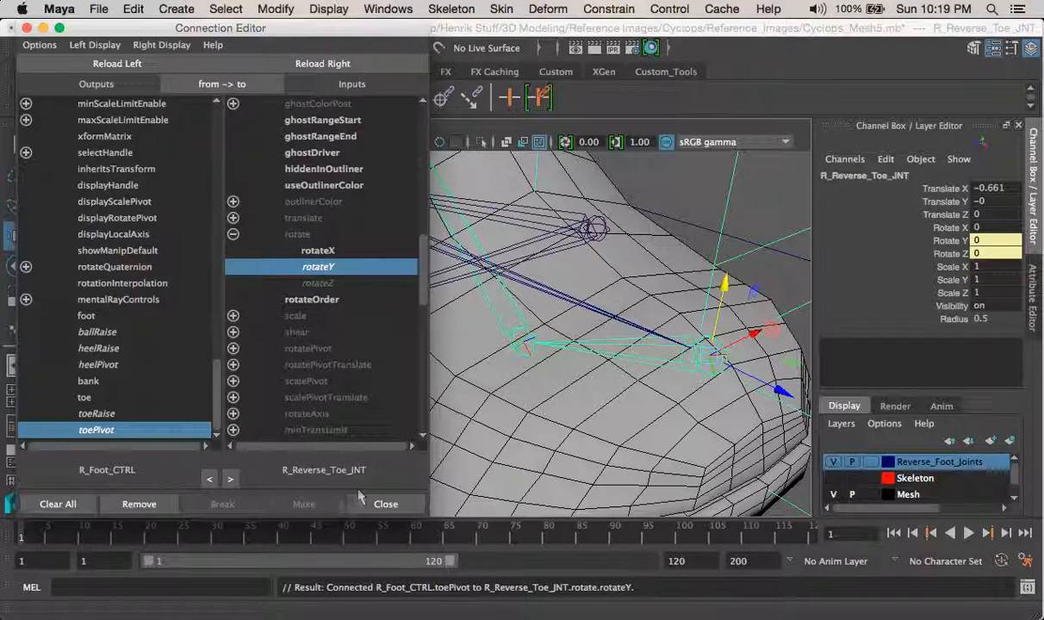
click(383, 503)
Select R_Foot_CTRL, test its Ball Raise attribute and undo the change
scroll(522, 326, down, 5)
click(273, 411)
alt+drag(411, 416, 485, 403)
click(922, 333)
middle_drag(598, 371, 655, 331)
key(super+z)
alt+drag(553, 384, 508, 318)
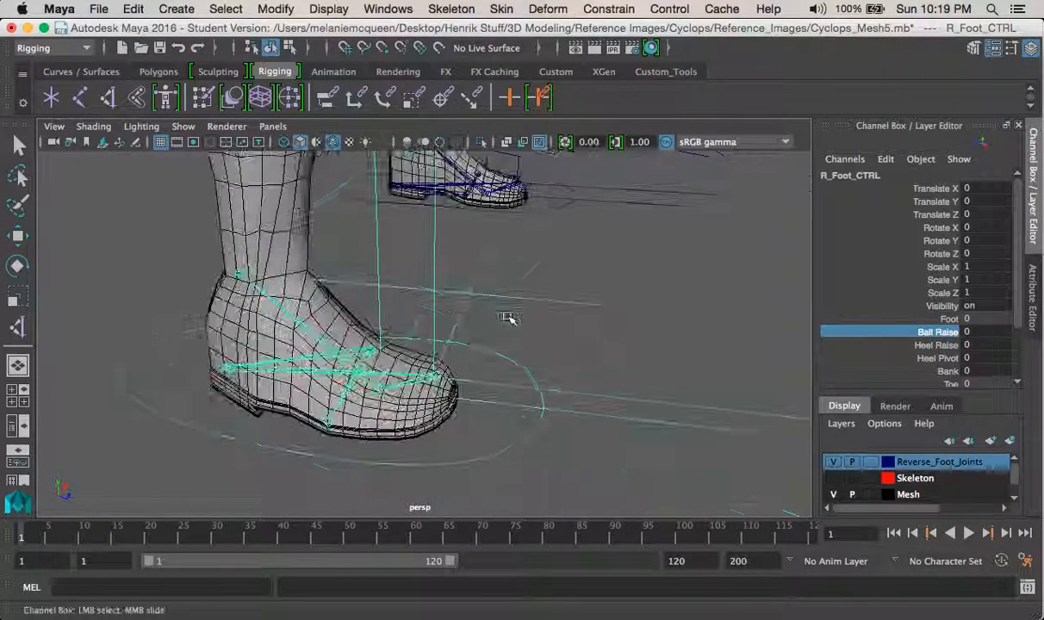
Test the Heel Raise and Heel Pivot attributes on R_Foot_CTRL, undoing each change
click(939, 346)
middle_drag(603, 372, 783, 380)
key(super+z)
click(937, 357)
middle_drag(620, 372, 338, 436)
key(super+z)
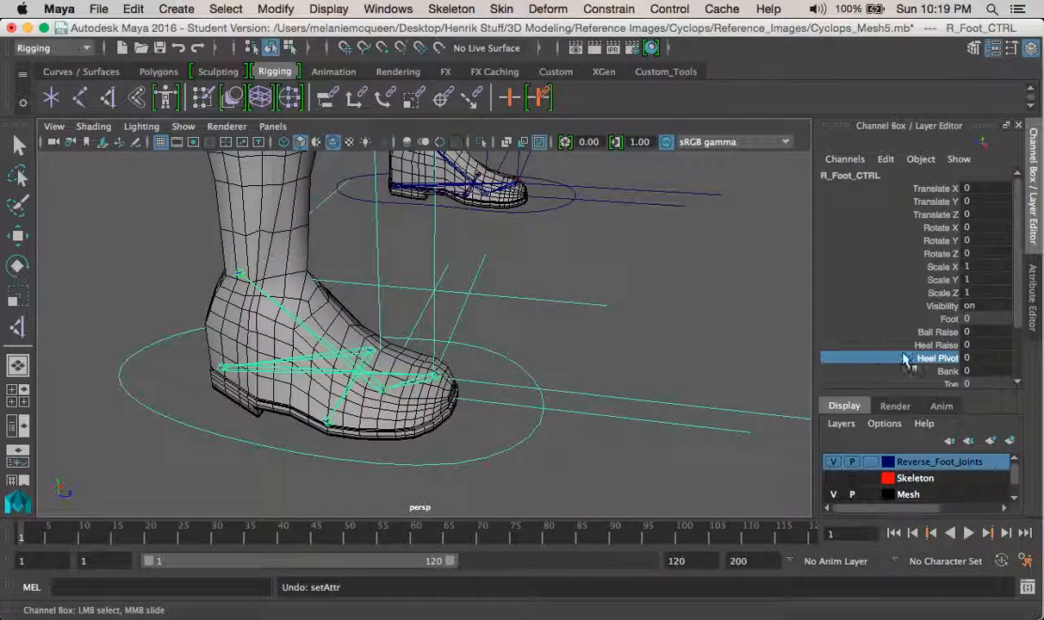
Test the connected toe attributes on R_Foot_CTRL, undoing each change
click(939, 370)
alt+drag(539, 338, 483, 392)
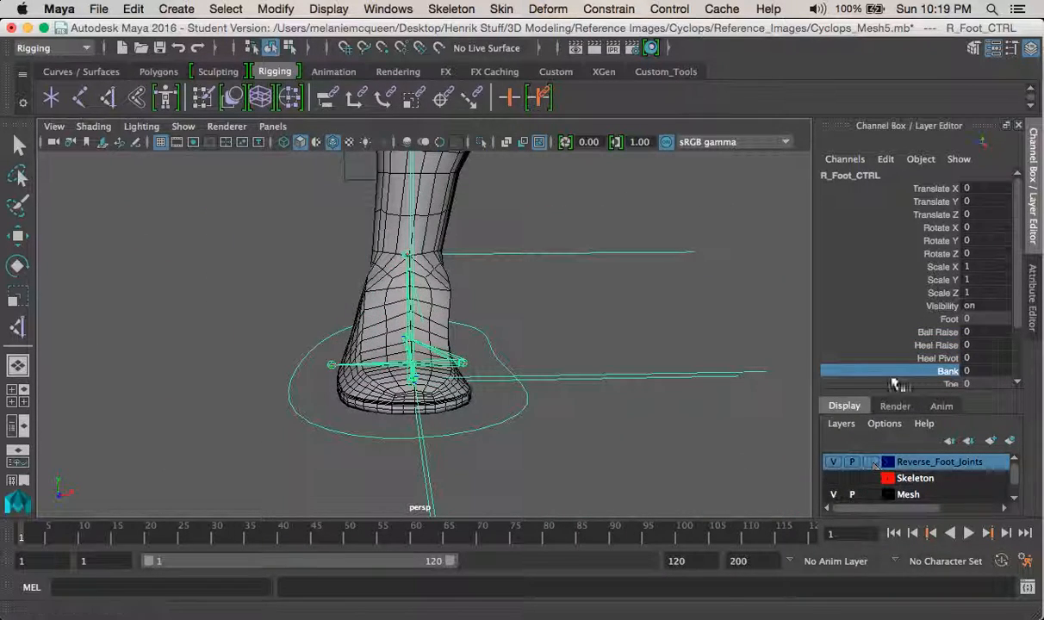
scroll(901, 344, down, 5)
click(922, 330)
middle_drag(414, 351, 552, 352)
key(super+z)
alt+drag(289, 341, 436, 371)
middle_drag(694, 326, 791, 331)
key(super+z)
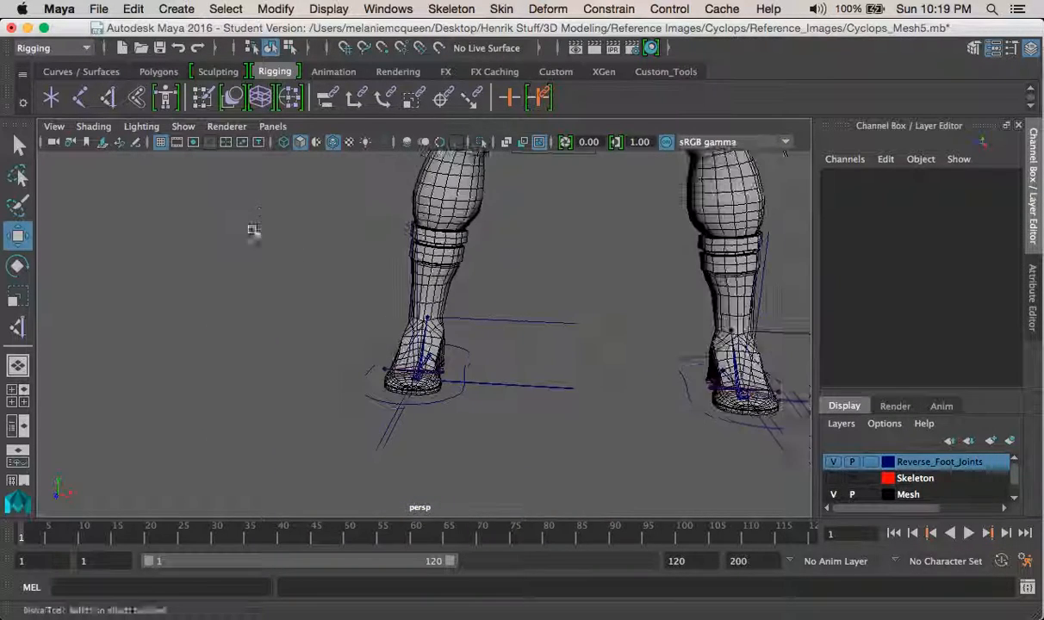
alt+drag(252, 226, 442, 289)
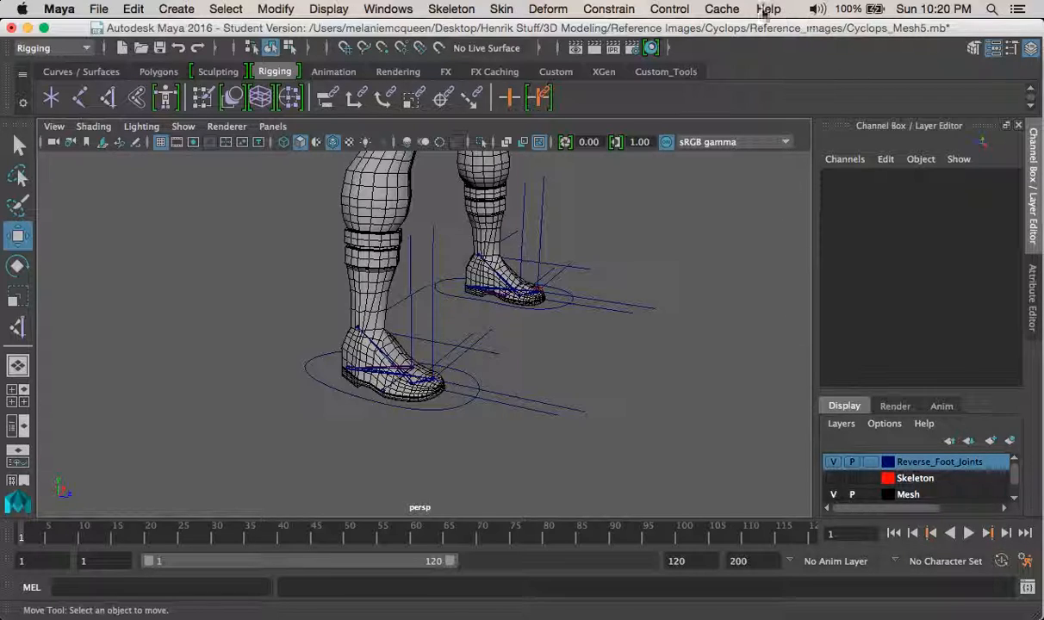
click(634, 613)
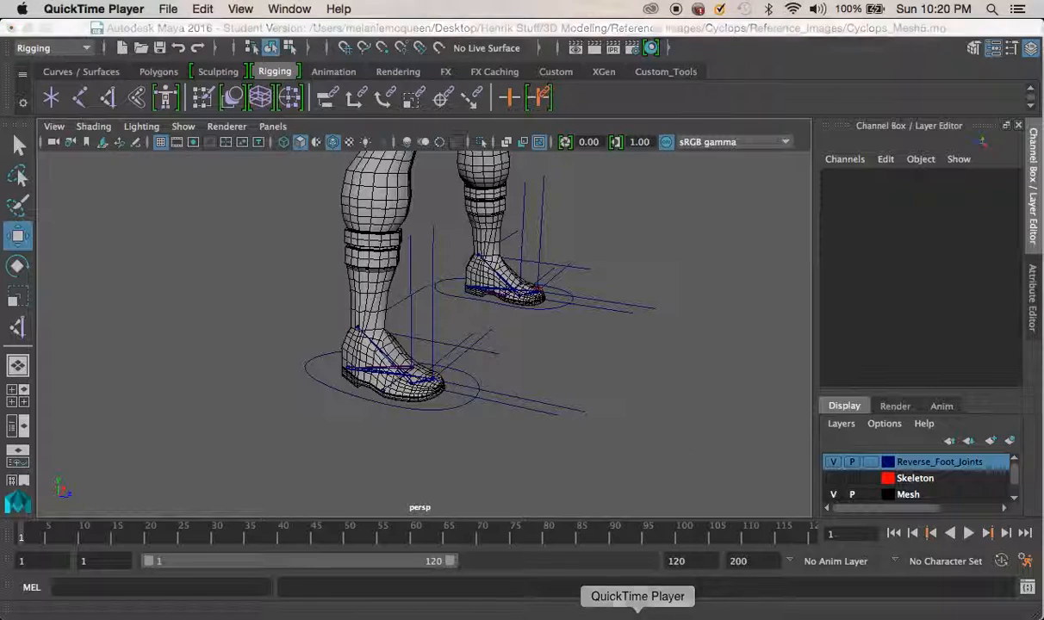